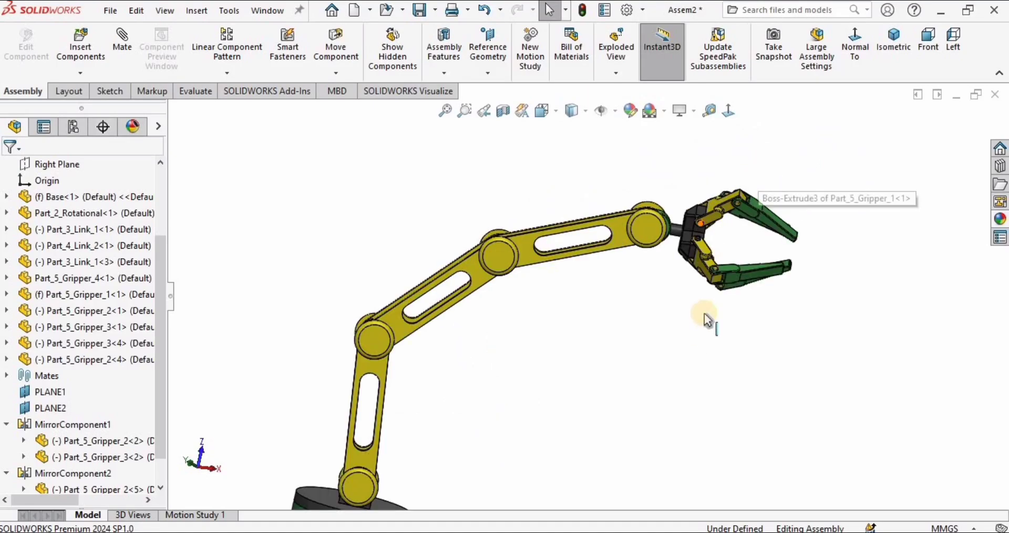
Examine the gripper's range of motion by moving its fingers and its black mounting block in the robot arm assembly.
middle_click_drag(705, 314, 715, 216)
scroll(648, 254, "down", 3)
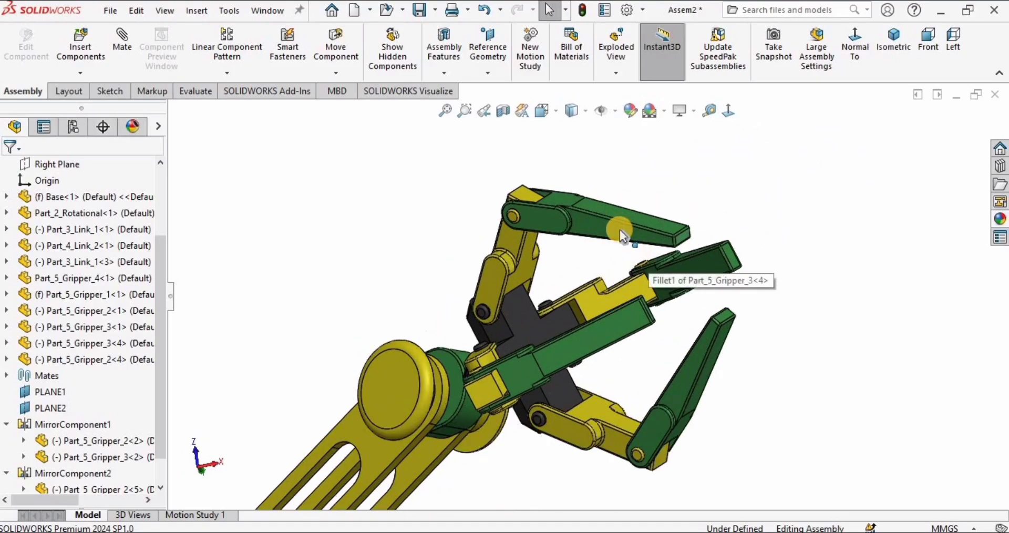
left_click_drag(620, 229, 593, 227)
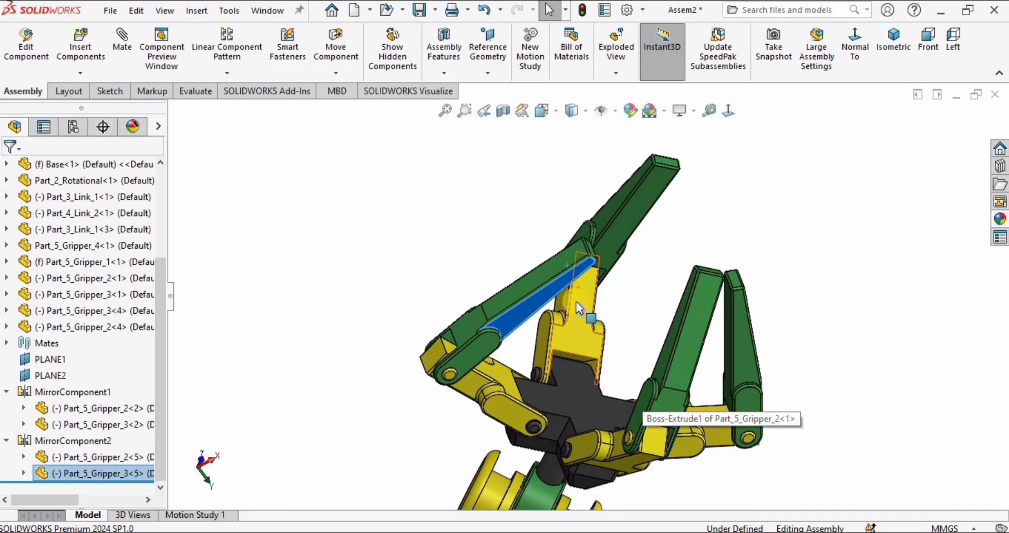
left_click_drag(576, 301, 509, 288)
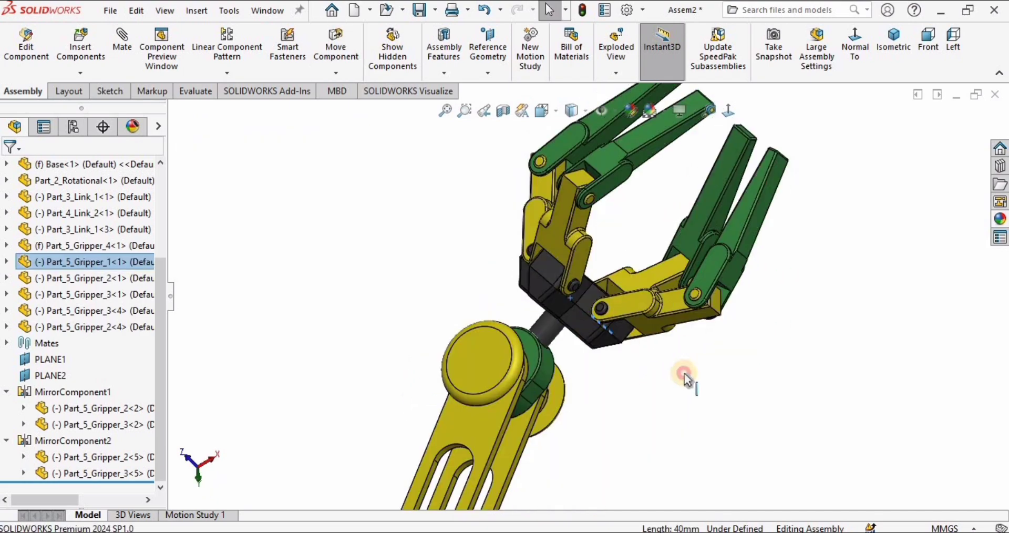
left_click_drag(684, 374, 588, 288)
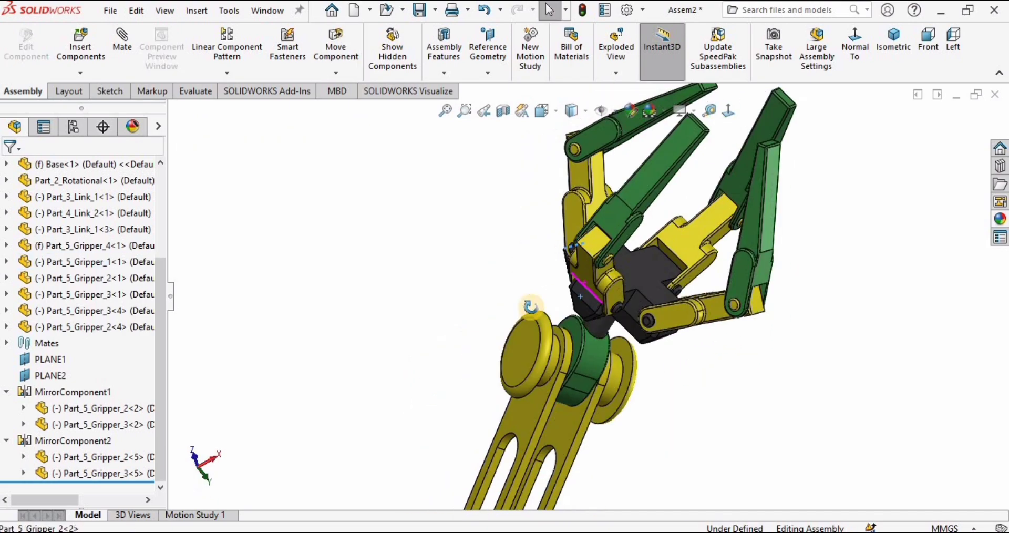
left_click(646, 282)
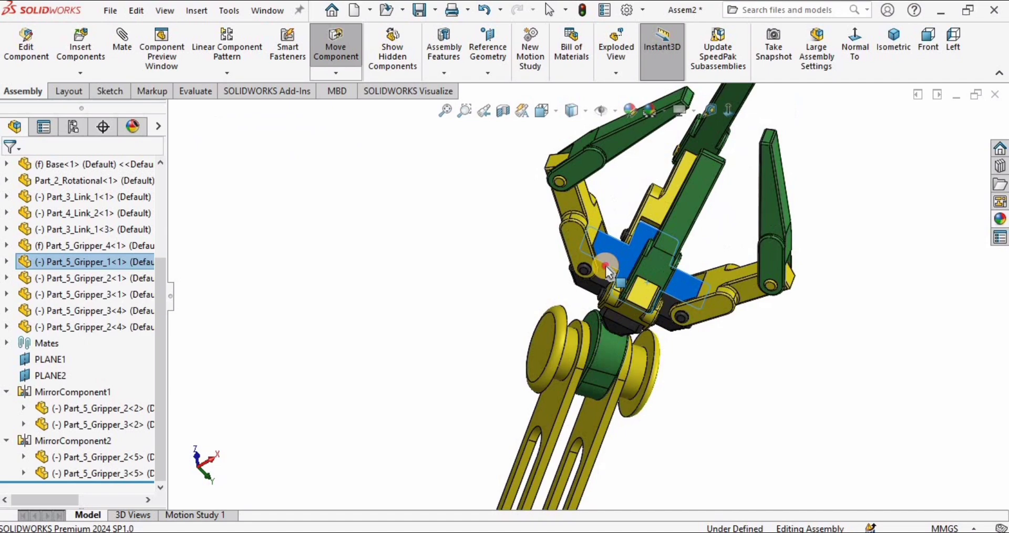
left_click_drag(607, 269, 688, 294)
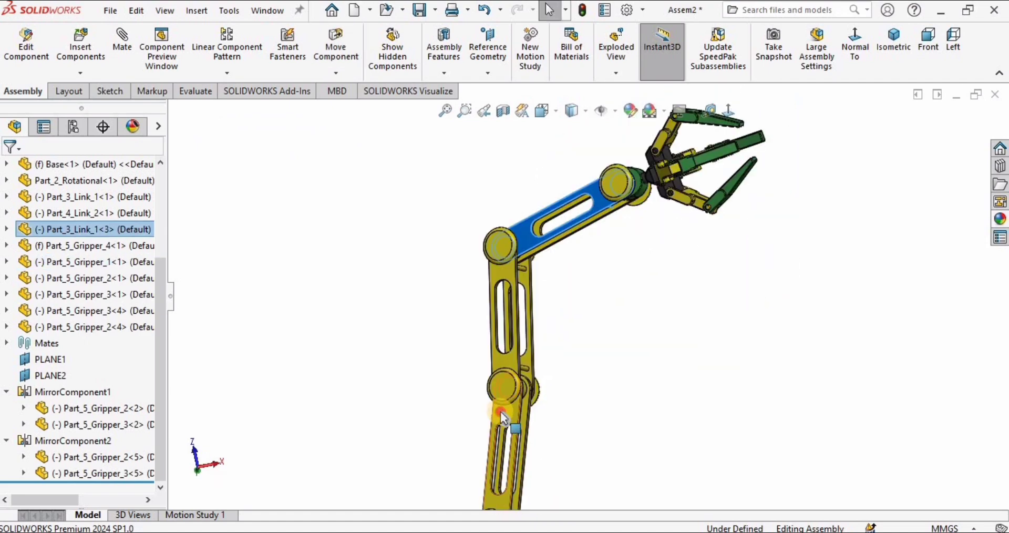
Examine the arm's joints by swinging the lower link and turning the rotational base plate.
left_click_drag(503, 418, 442, 393)
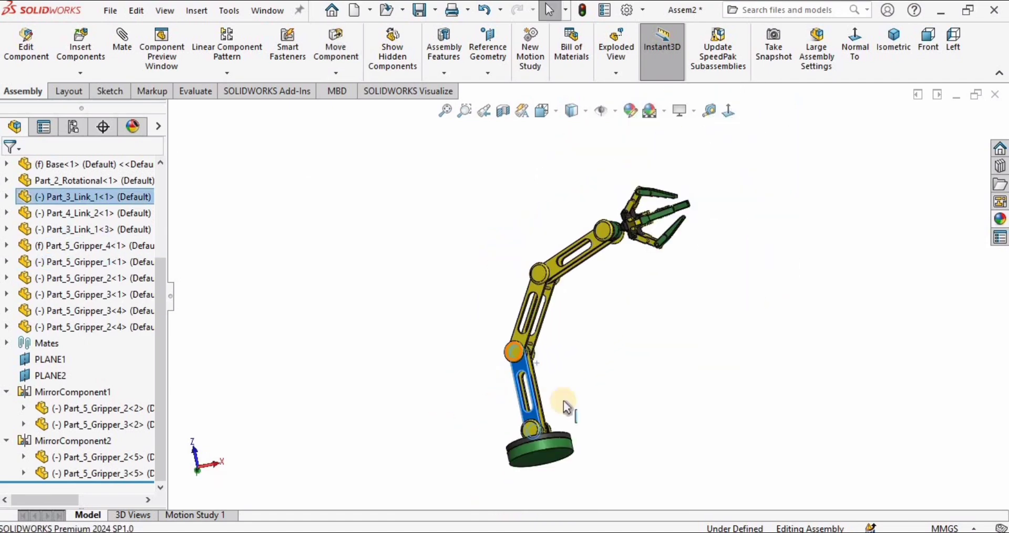
scroll(534, 413, "down", 5)
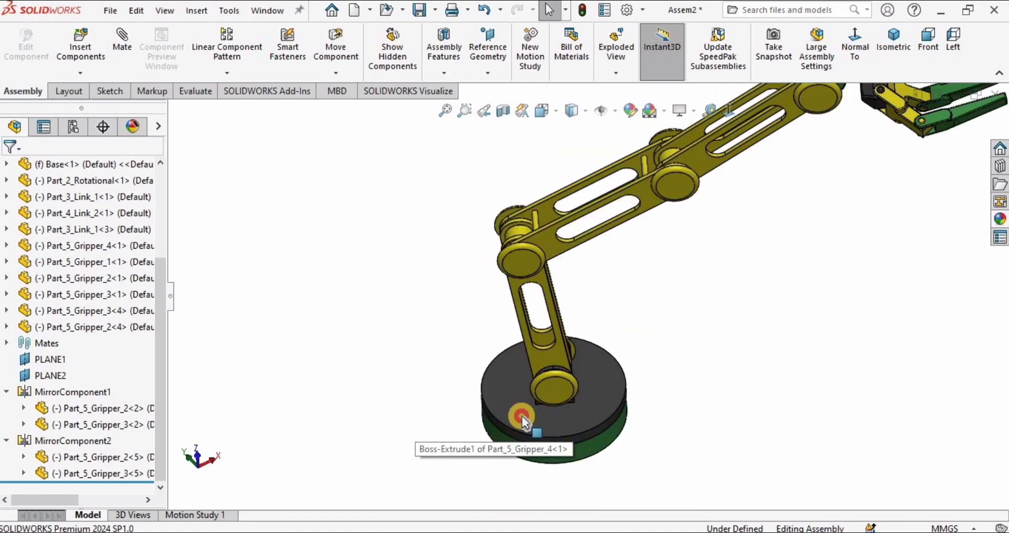
left_click(505, 409)
left_click_drag(505, 409, 528, 394)
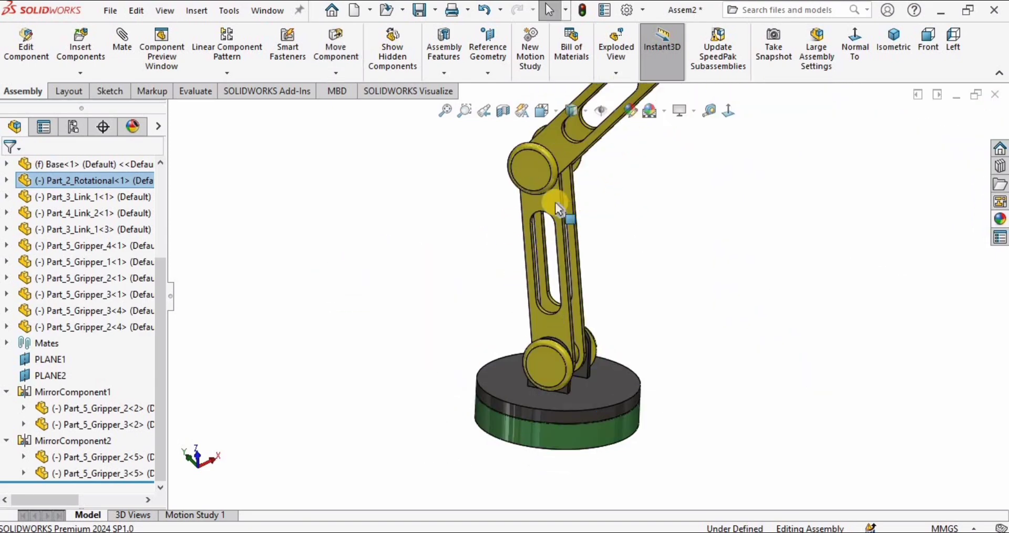
Open the lower link, Part_3_Link_1, as a separate part and inspect it along with Part_2_Rotational.
left_click(580, 173)
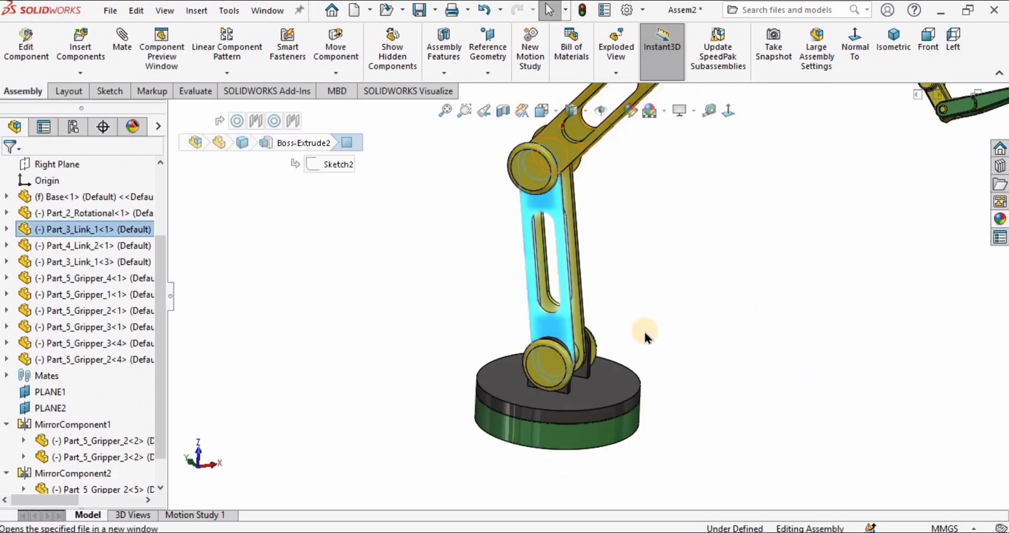
middle_click_drag(581, 304, 347, 294)
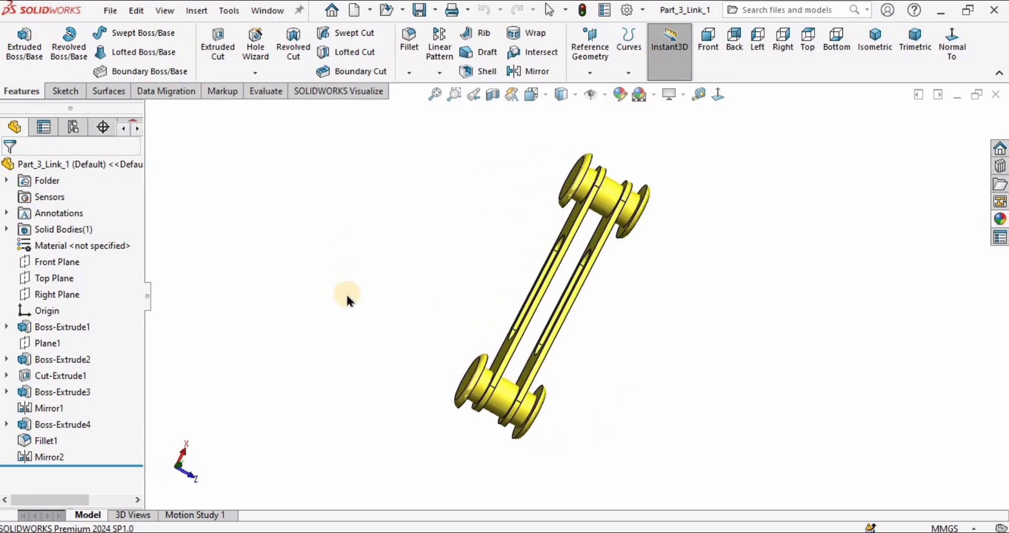
middle_click_drag(634, 251, 376, 273)
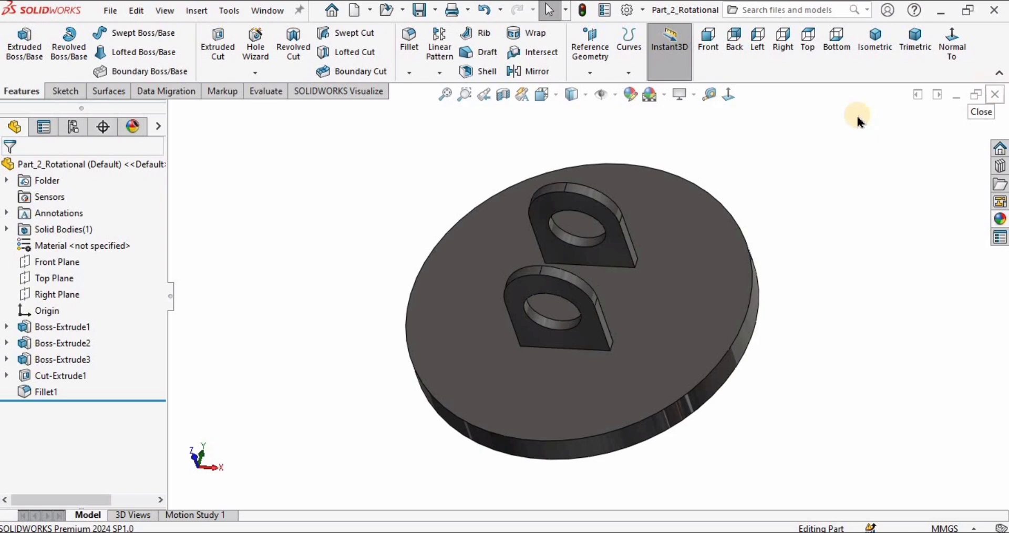
Create a new part document.
left_click(310, 179)
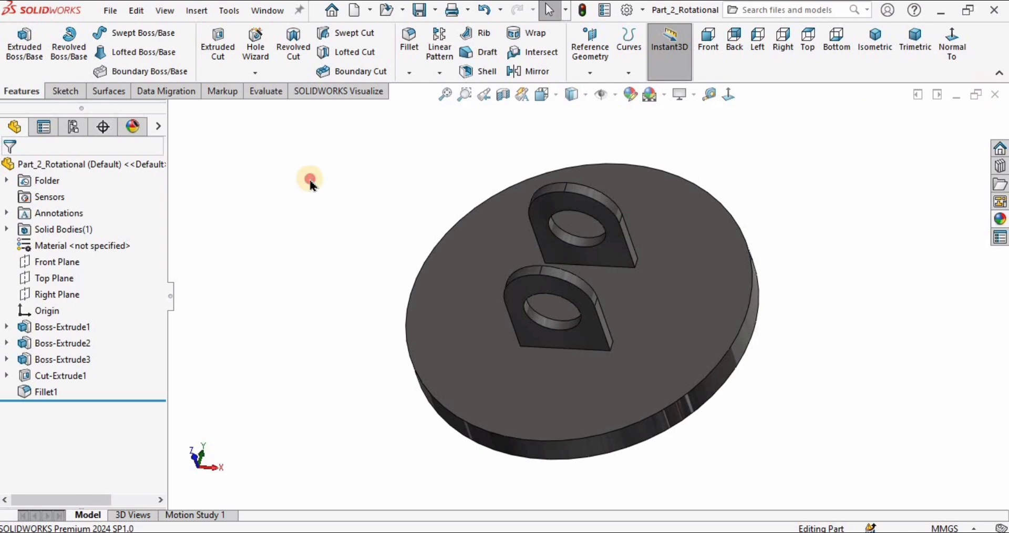
left_click(109, 16)
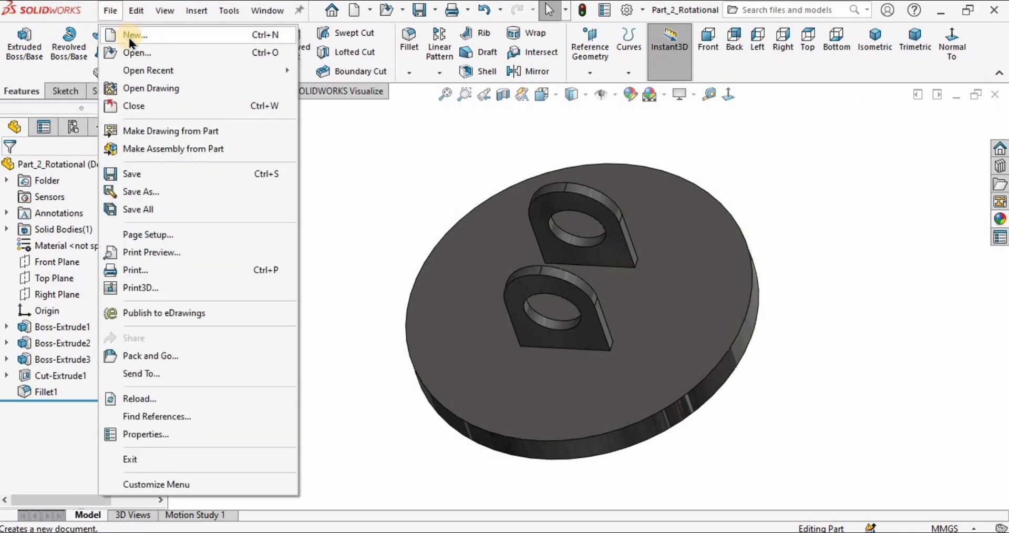
left_click(176, 44)
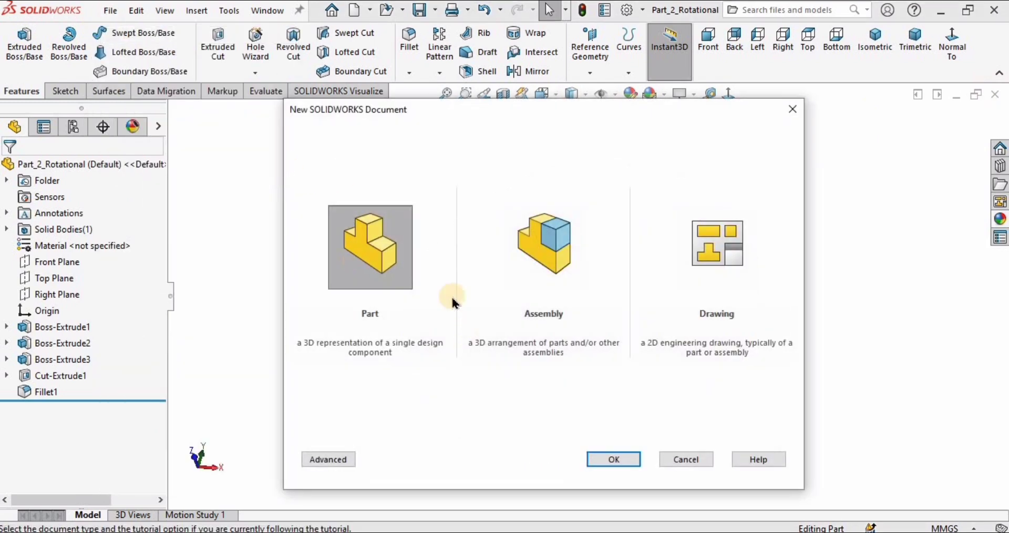
left_click(608, 459)
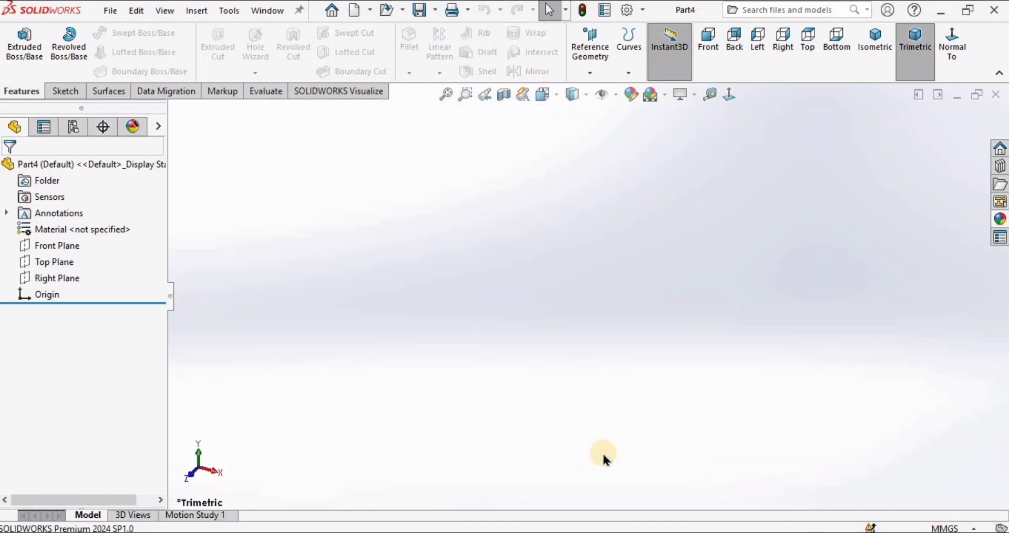
Apply a plain white background scene to the new part and check that its unit system is MMGS.
left_click(664, 96)
left_click(678, 132)
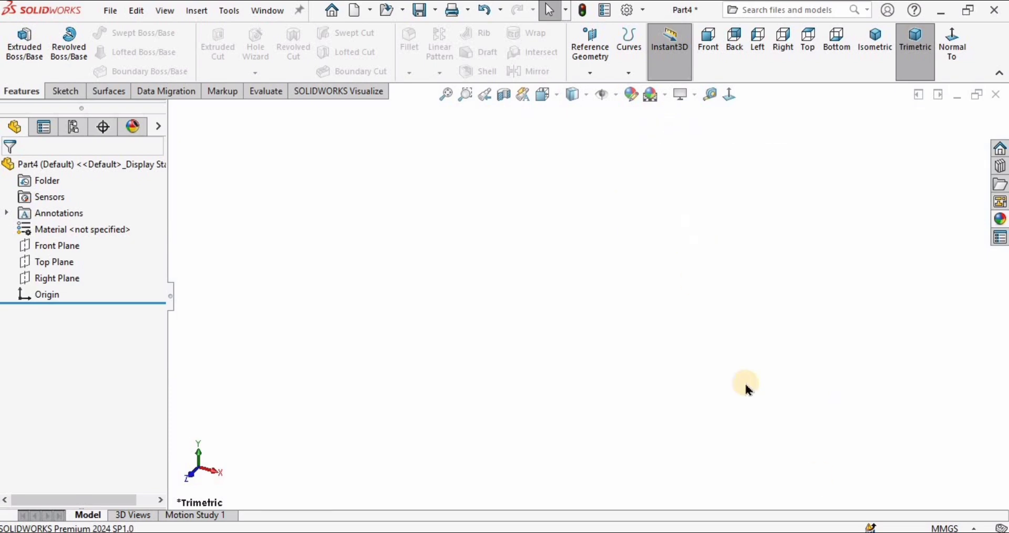
left_click(955, 527)
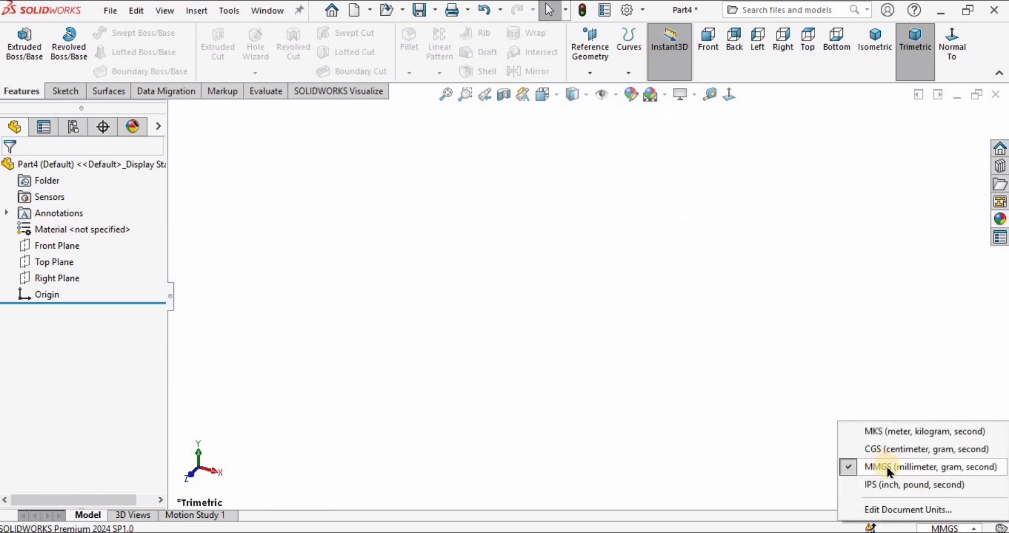
left_click(675, 398)
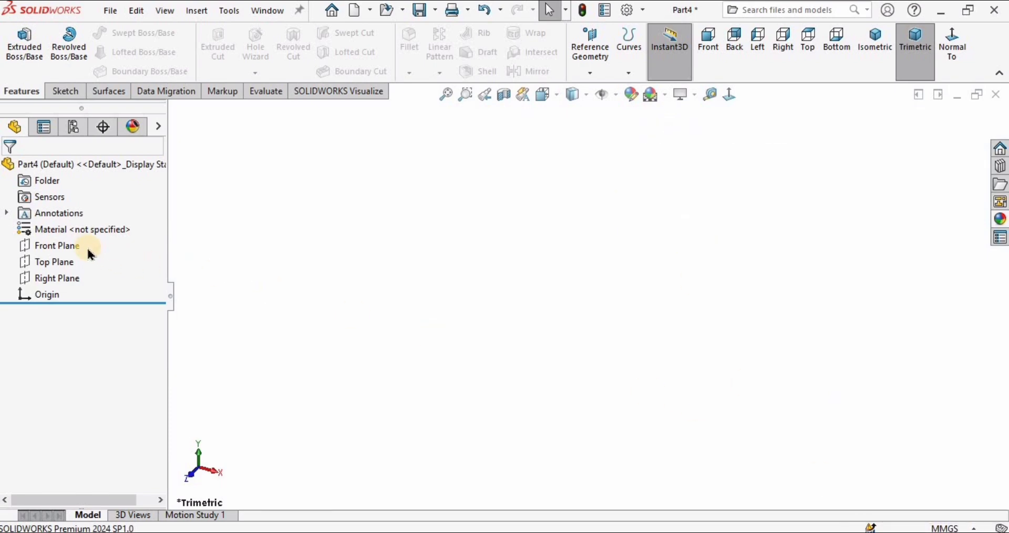
Start a sketch on the Front Plane and draw a circle about 137 mm in diameter centred on the origin.
left_click(64, 251)
left_click(74, 227)
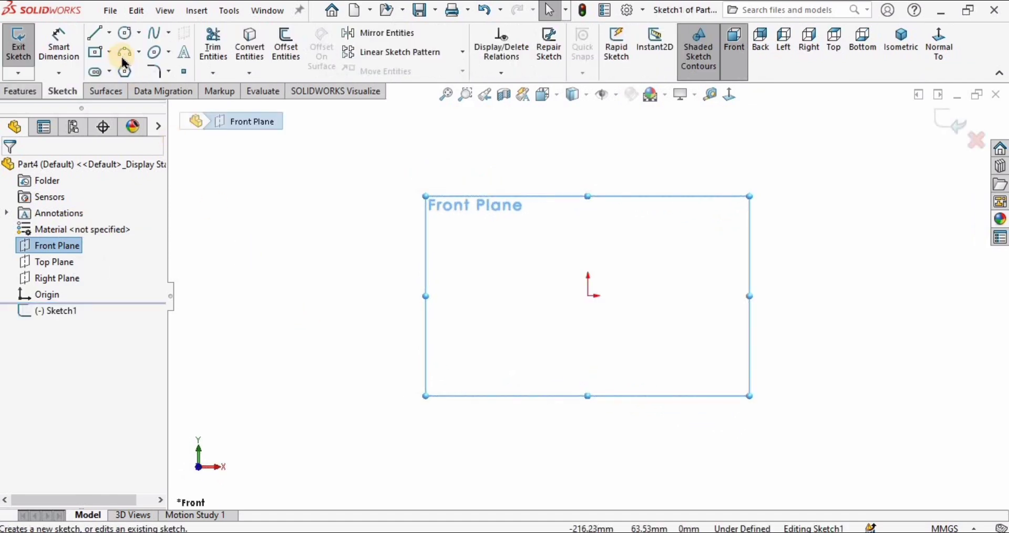
left_click(125, 33)
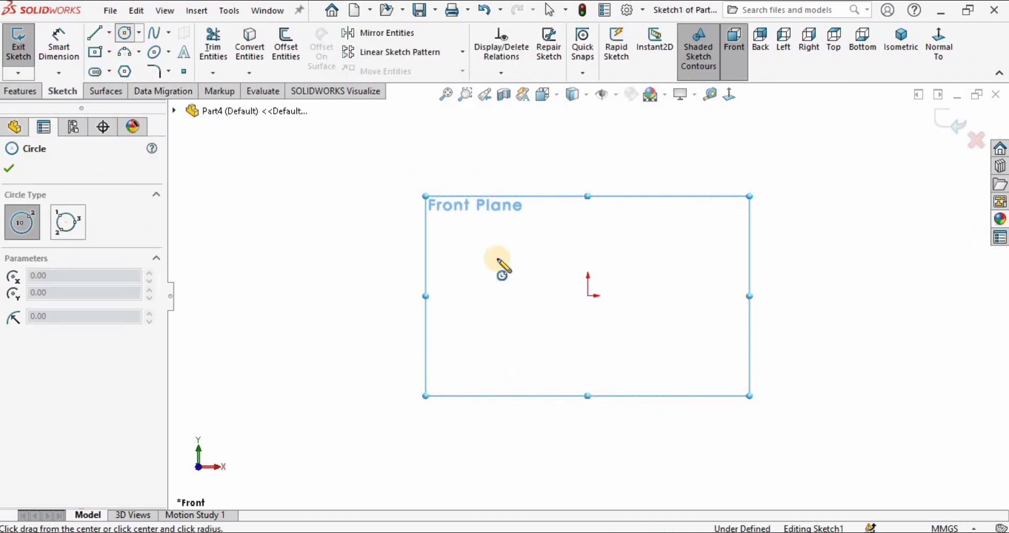
left_click(588, 295)
left_click(491, 218)
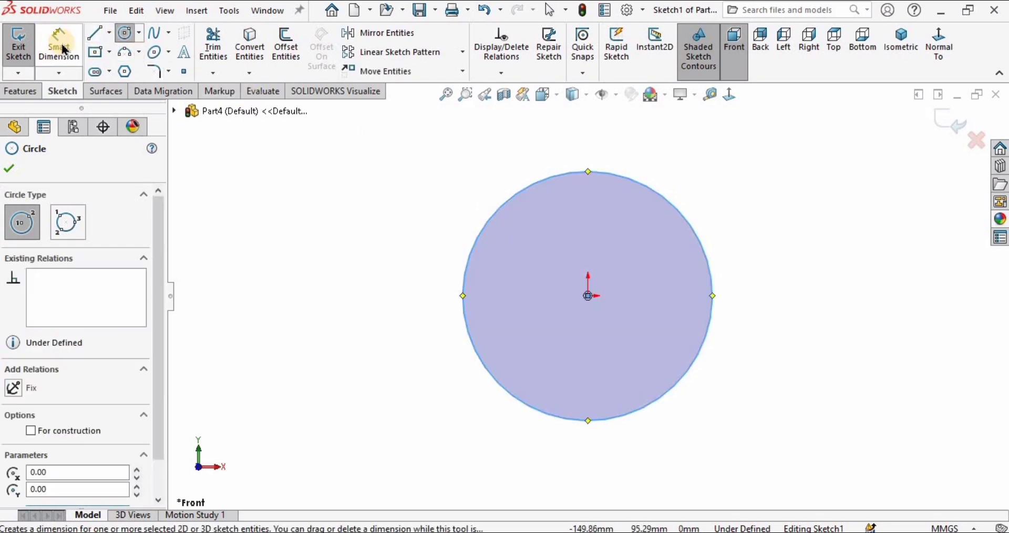
Dimension the circle's diameter at 60 mm.
left_click(46, 40)
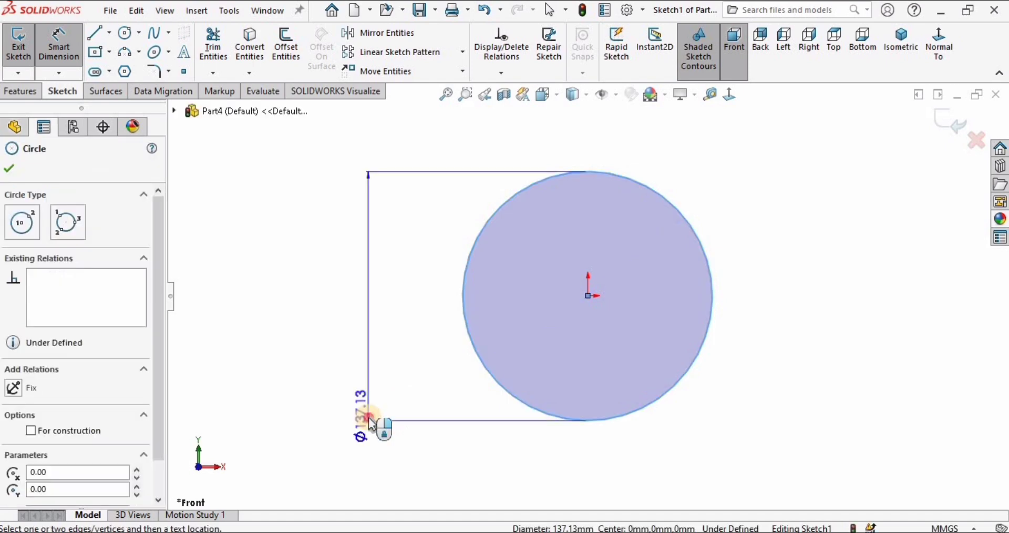
left_click(370, 417)
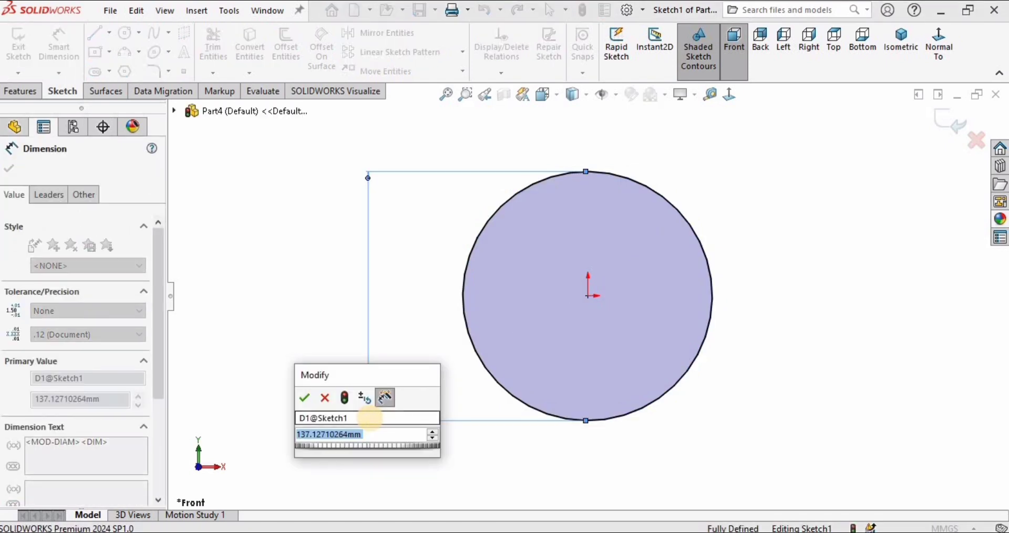
type("60")
key("Return")
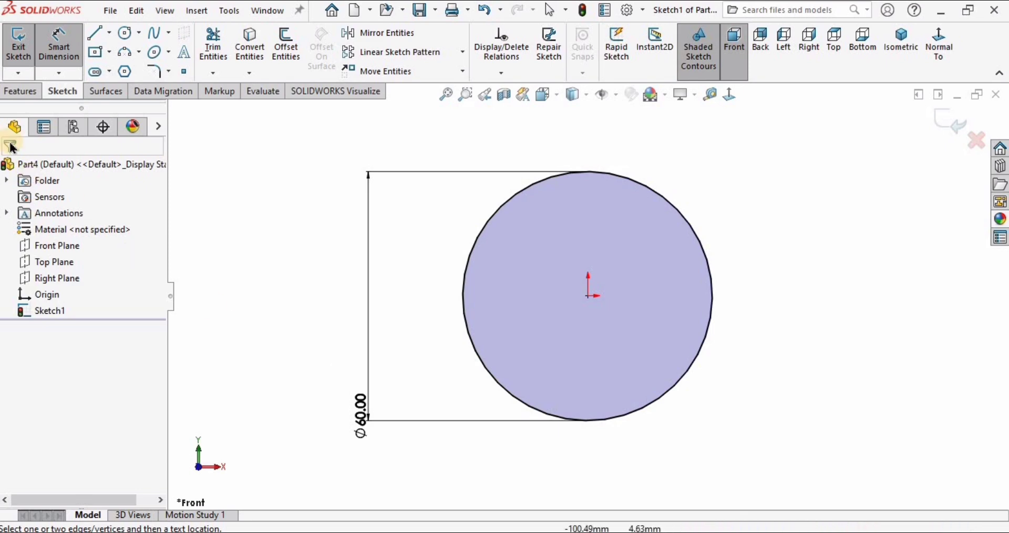
Set up a boss extrusion of the circle with a depth of 105 mm.
left_click(19, 92)
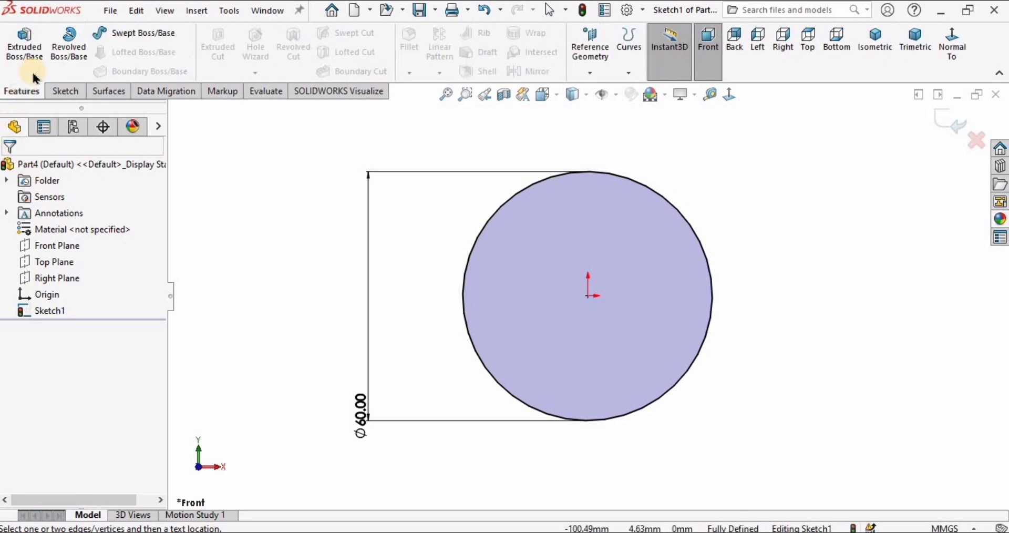
left_click(24, 41)
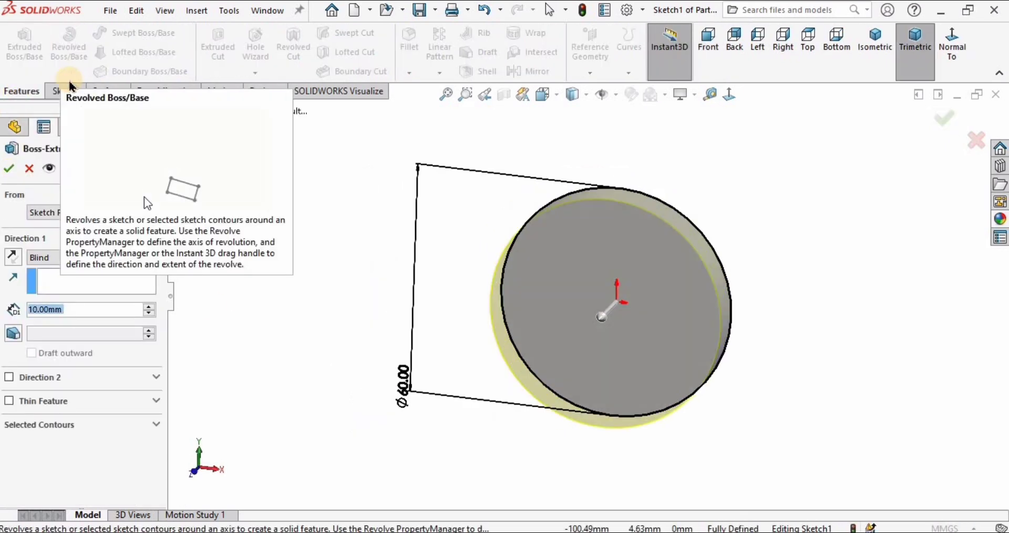
type("105")
key("Return")
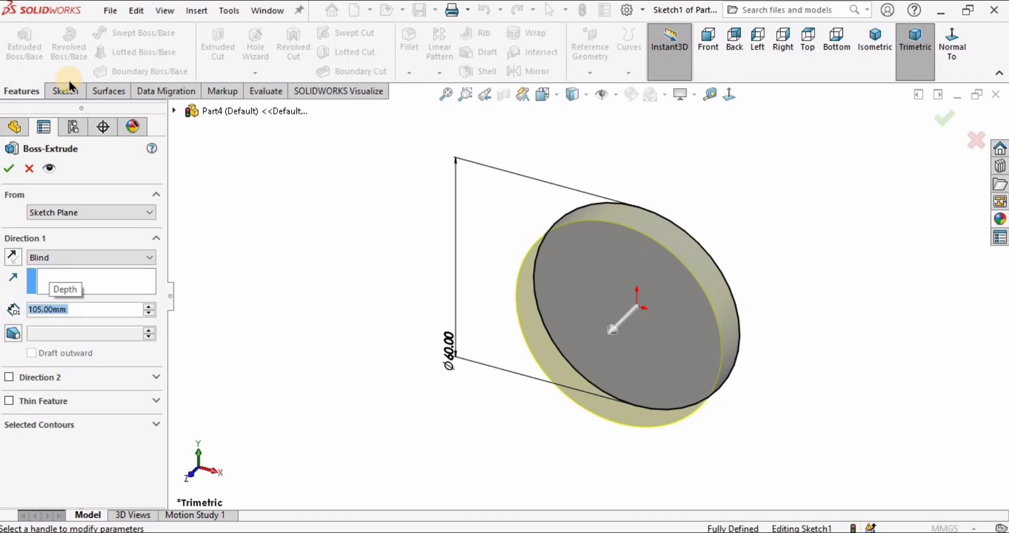
middle_click_drag(522, 416, 505, 353)
middle_click_drag(671, 286, 698, 263)
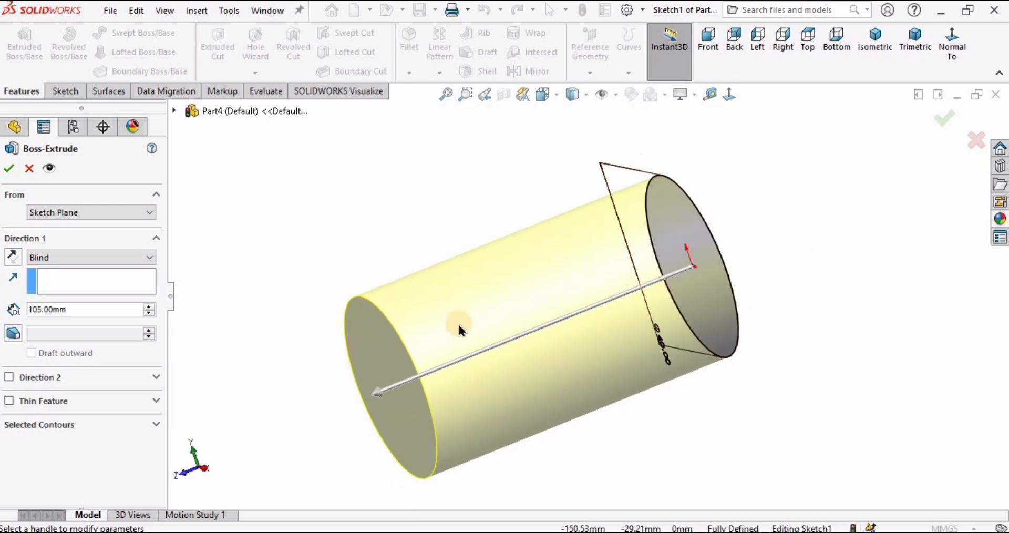
Change the extrusion's end condition to Mid Plane and complete the cylinder.
left_click(116, 259)
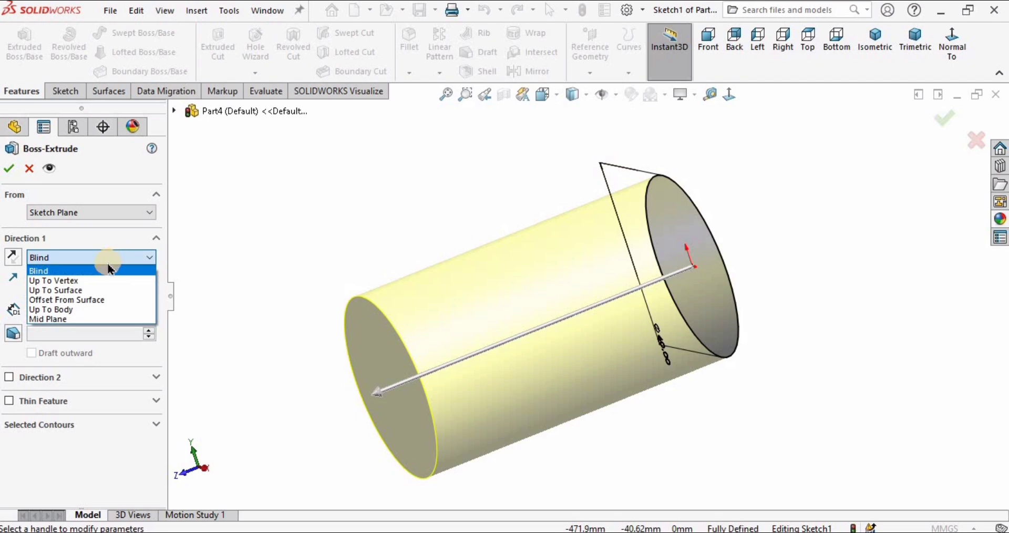
left_click(46, 318)
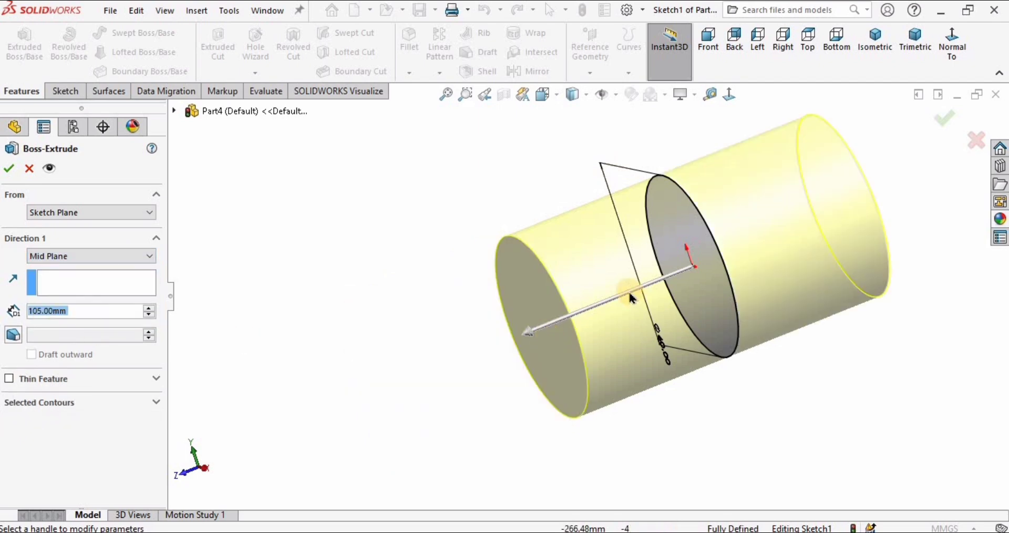
middle_click_drag(590, 291, 736, 259)
scroll(650, 270, "down", 3)
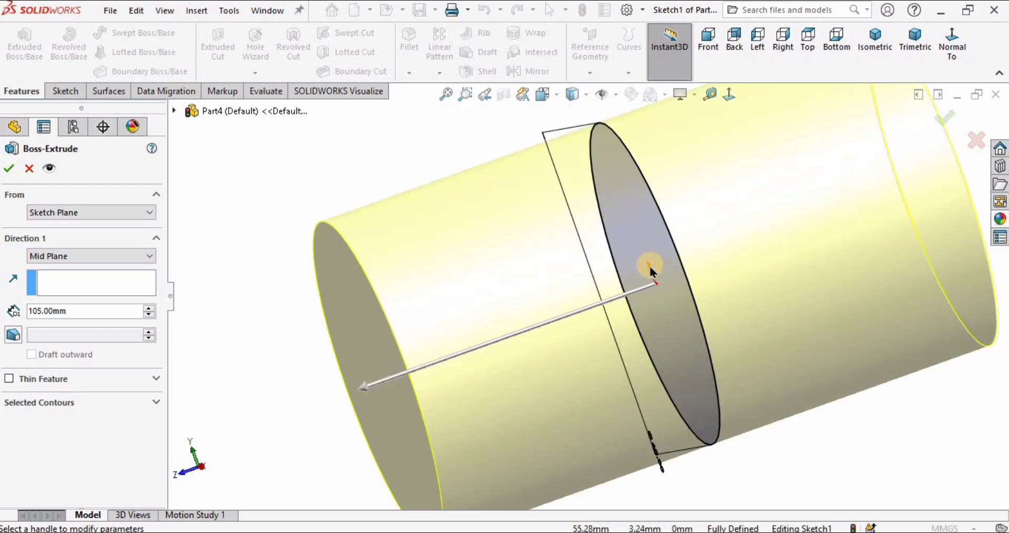
scroll(650, 271, "down", 3)
scroll(618, 331, "up", 5)
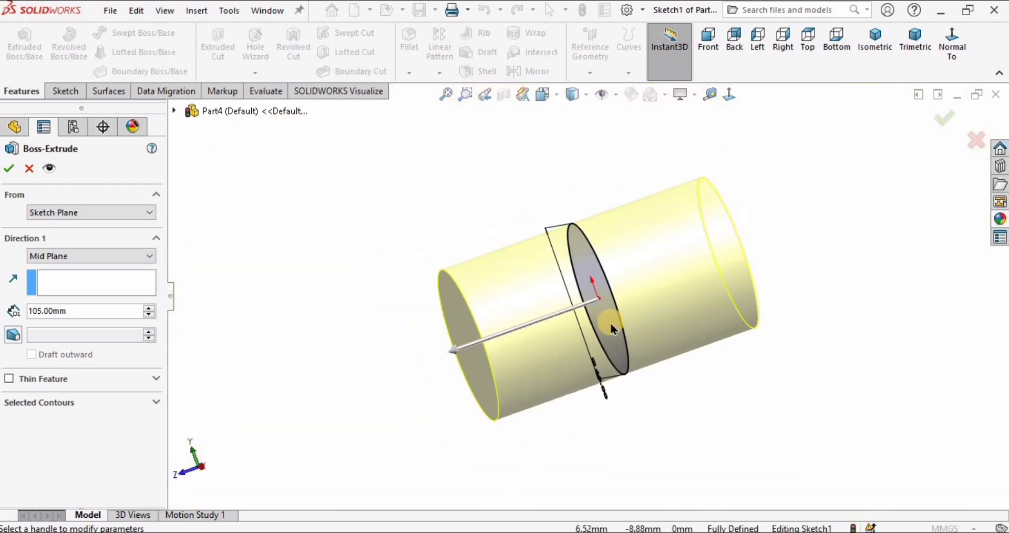
middle_click_drag(612, 326, 593, 295)
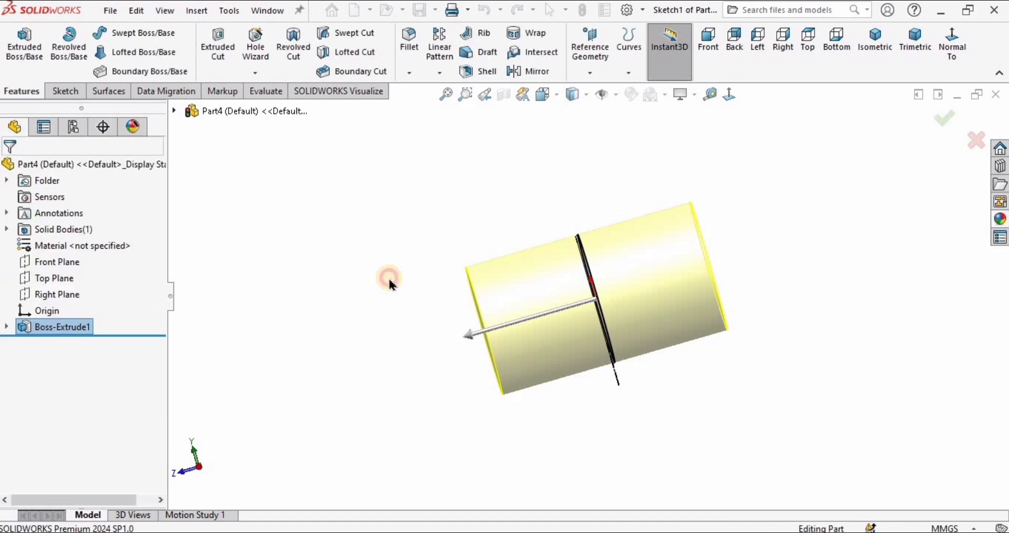
scroll(697, 316, "down", 2)
middle_click_drag(609, 294, 636, 278)
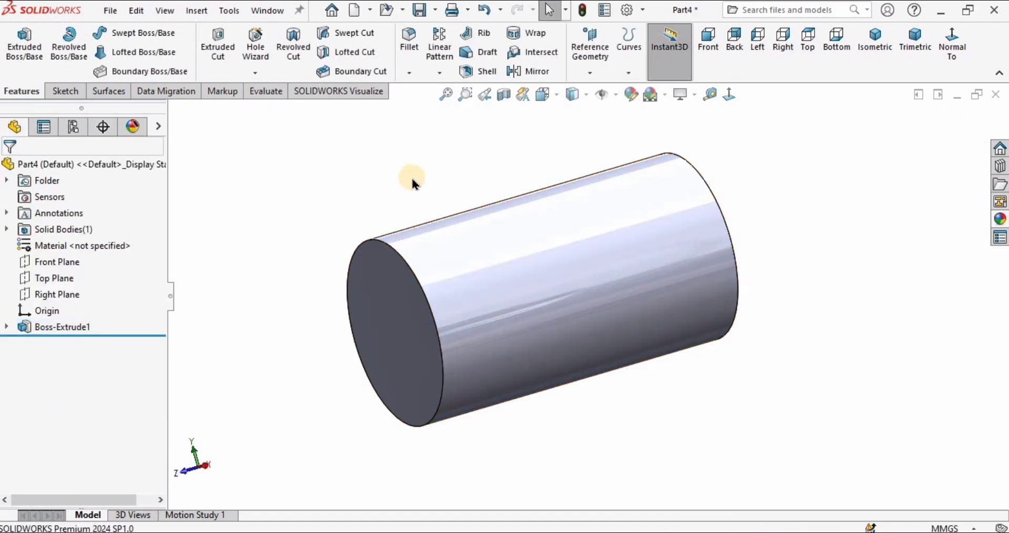
Create a reference plane parallel to the Front Plane at an offset of 30 mm.
left_click(587, 74)
left_click(603, 91)
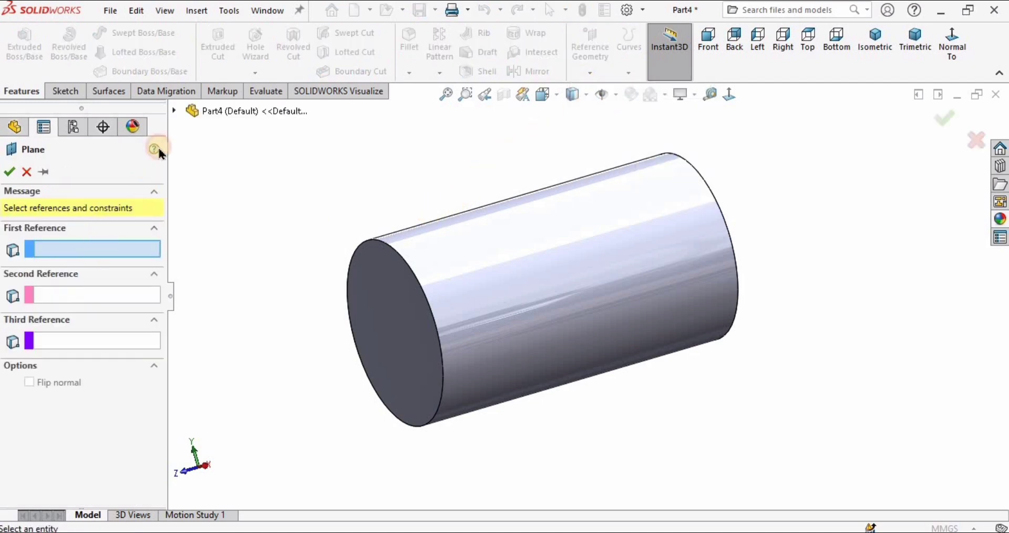
left_click(175, 111)
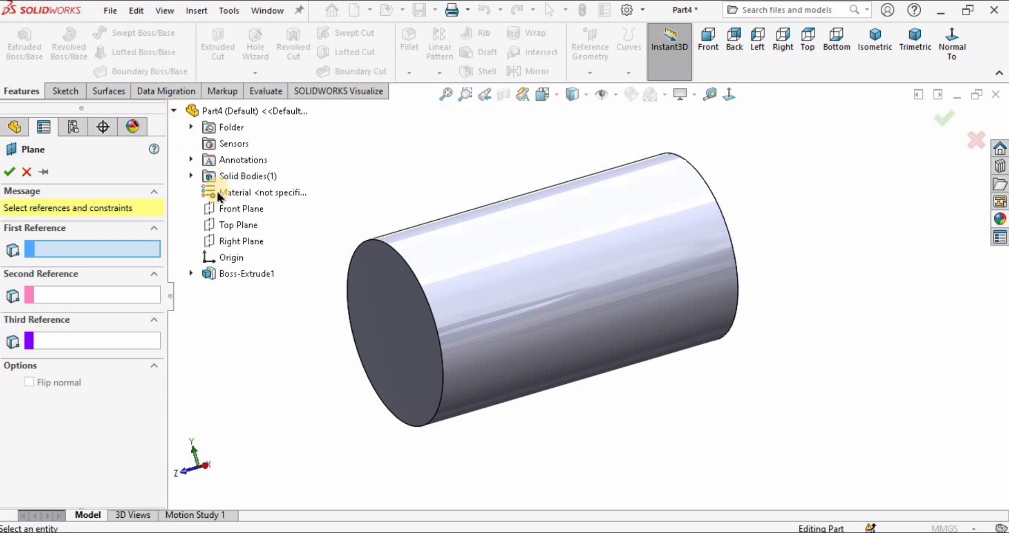
left_click(233, 209)
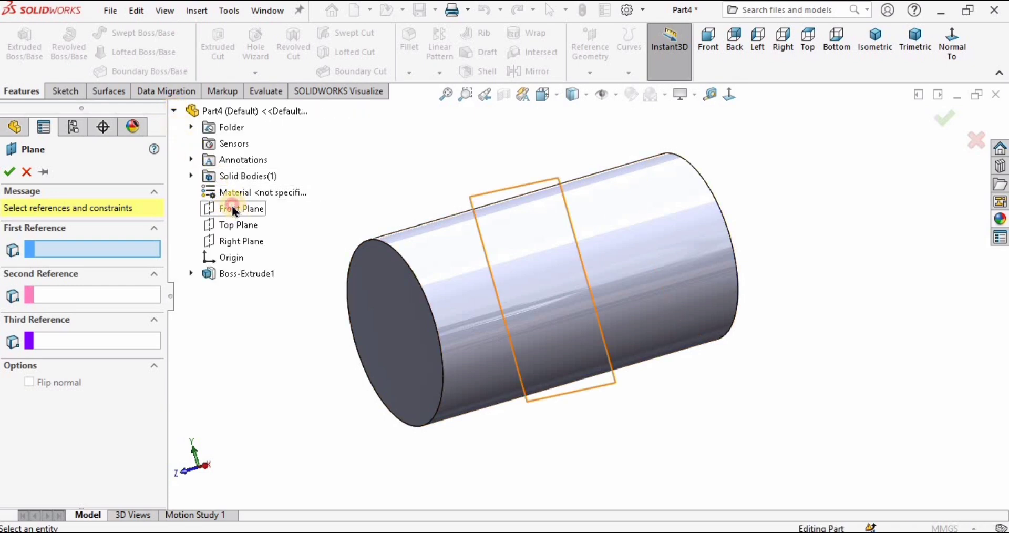
middle_click_drag(367, 316, 342, 331)
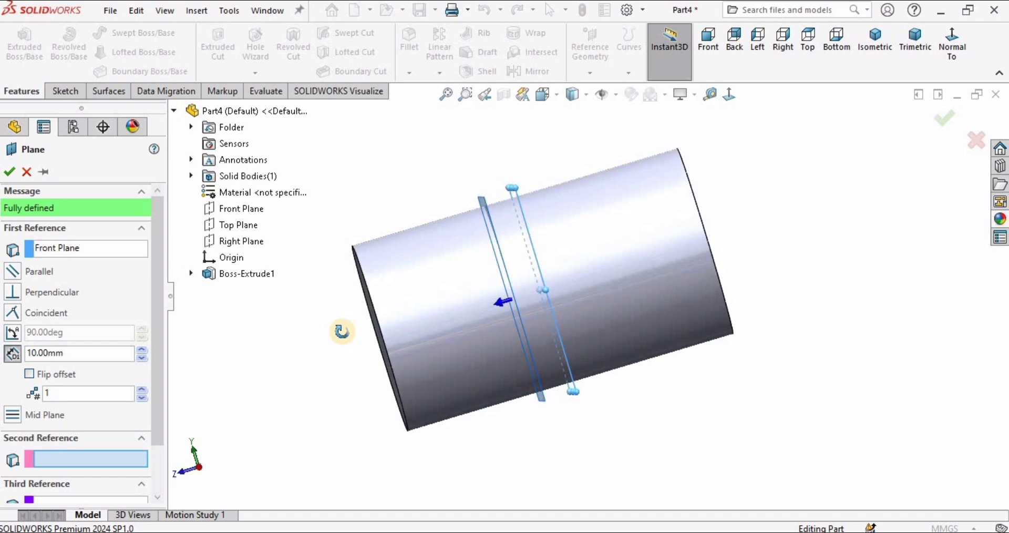
scroll(575, 237, "down", 4)
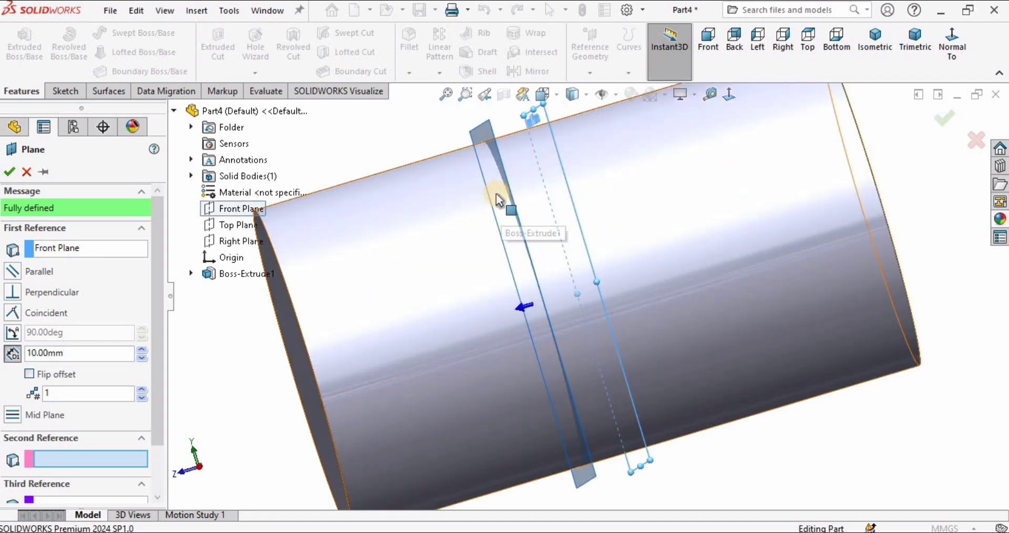
left_click(141, 350)
left_click(141, 350)
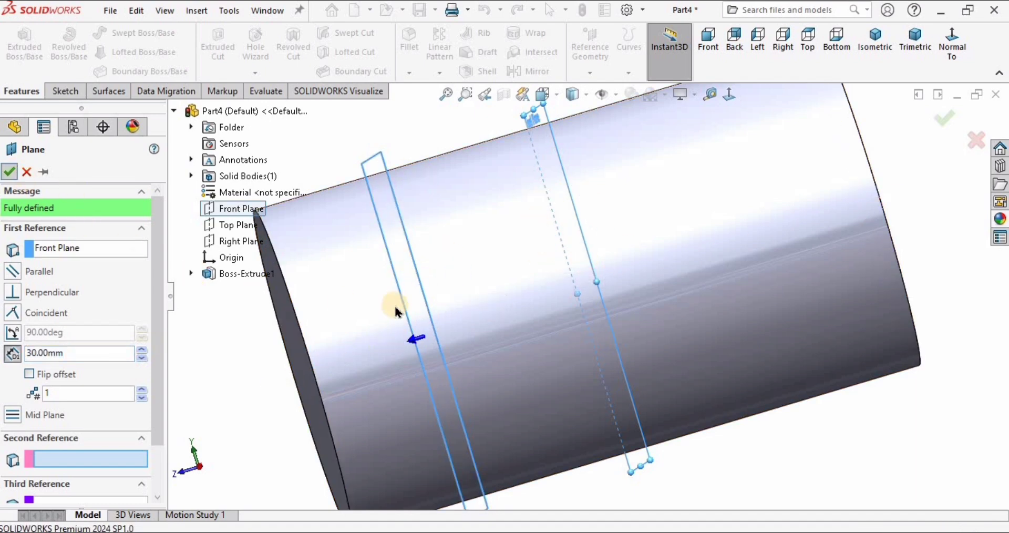
key("Return")
Start a sketch on the new offset plane and draw a circle about 101 mm in diameter centred on the origin.
middle_click_drag(396, 304, 241, 207)
left_click(309, 241)
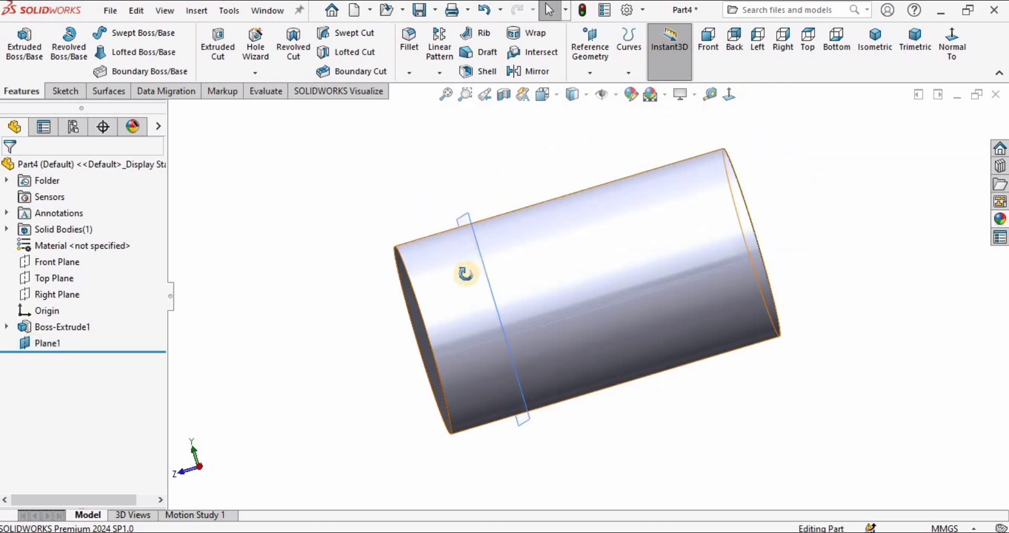
middle_click_drag(465, 273, 565, 179)
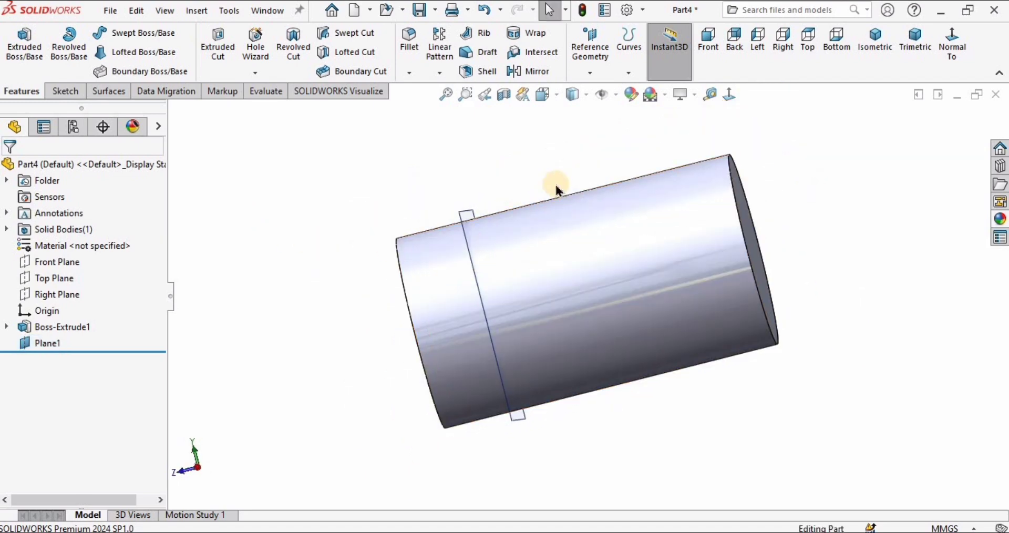
left_click(46, 343)
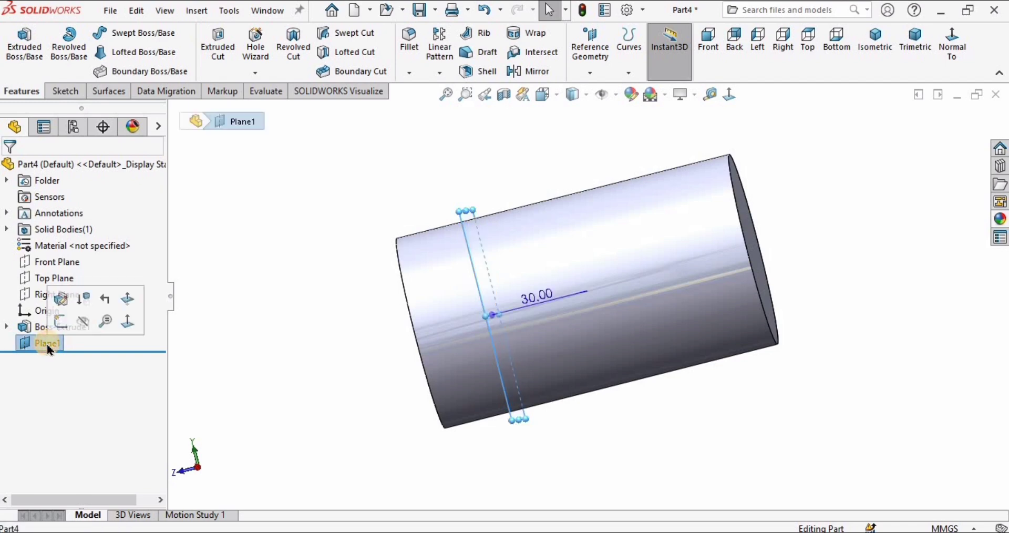
left_click(61, 322)
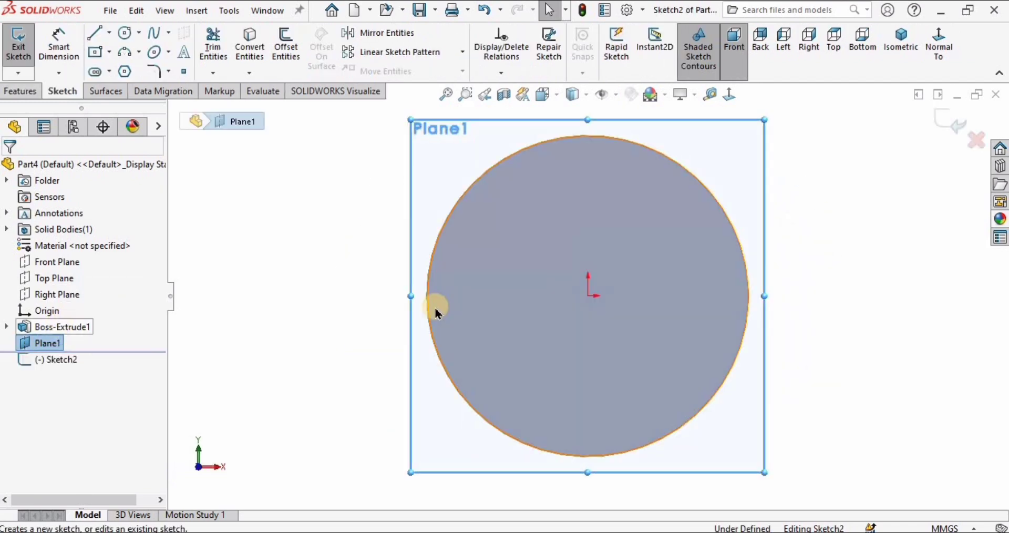
scroll(459, 285, "down", 3)
scroll(459, 286, "up", 5)
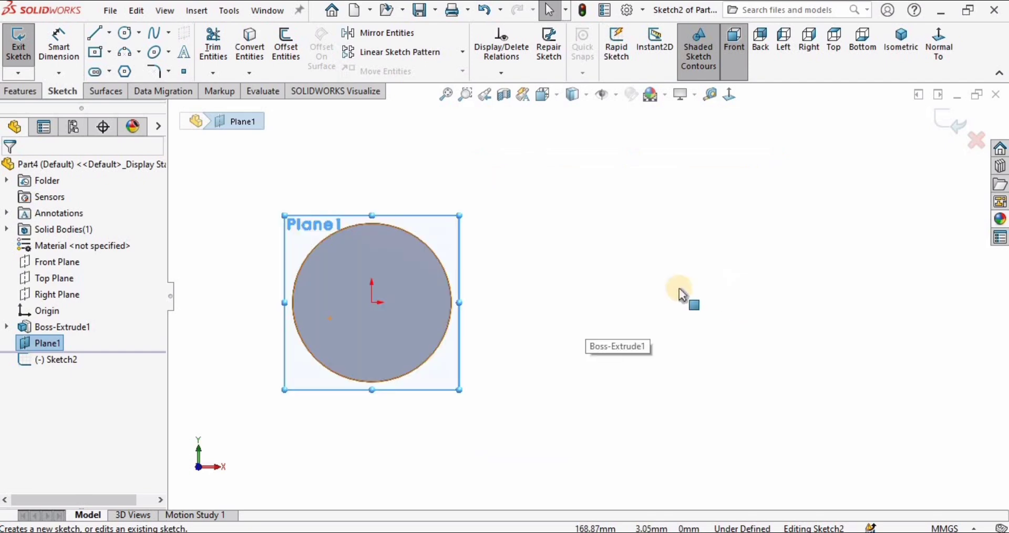
left_click(259, 285)
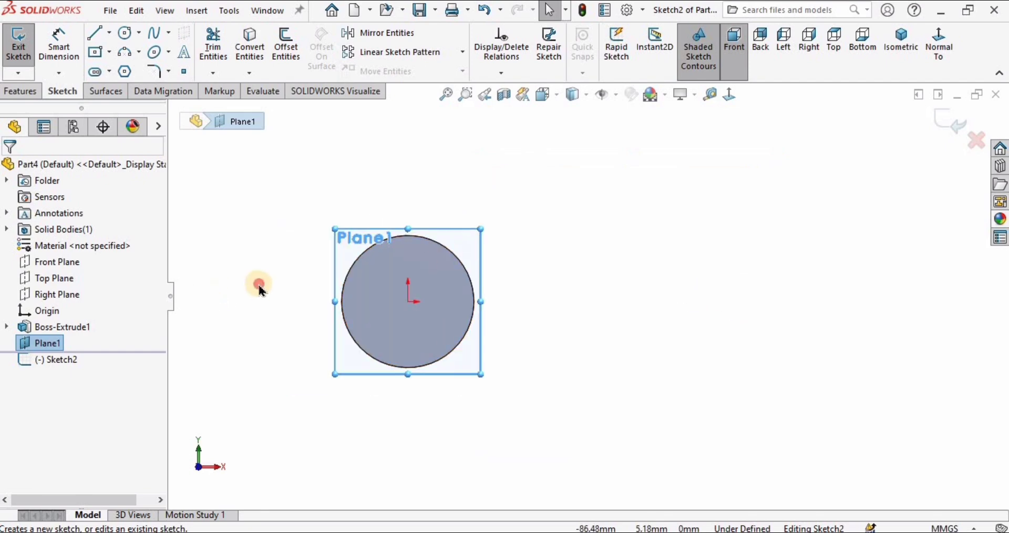
left_click(122, 34)
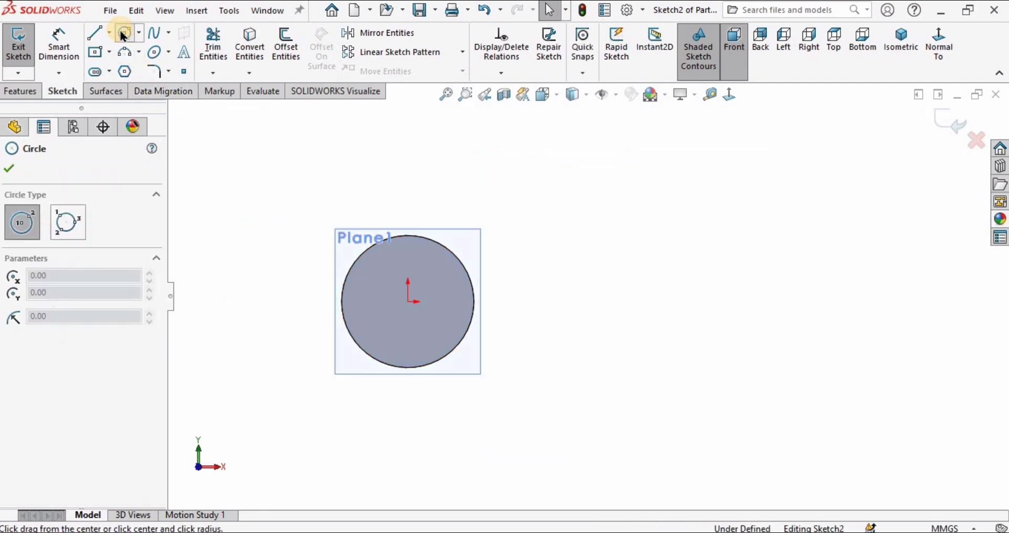
left_click(407, 301)
left_click(407, 192)
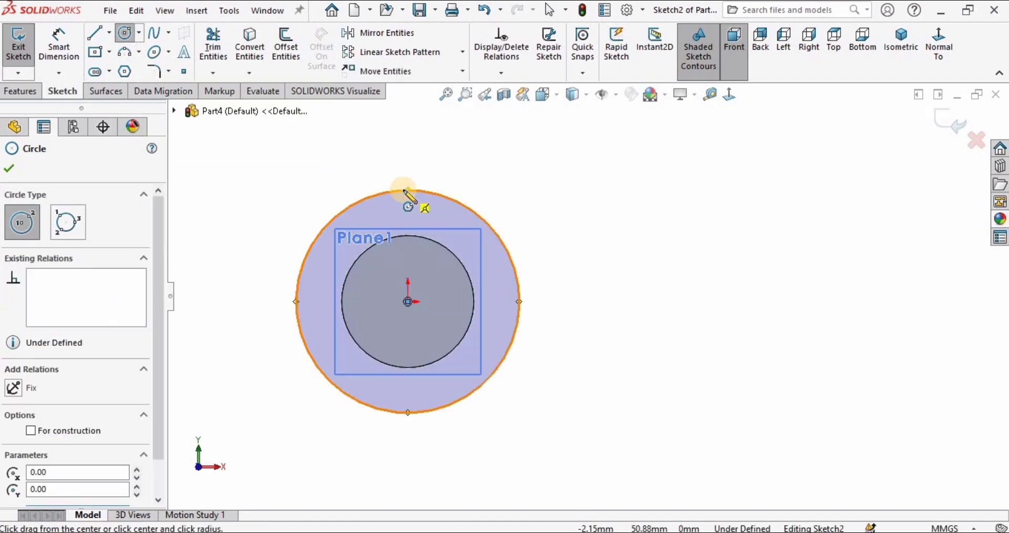
key("Escape")
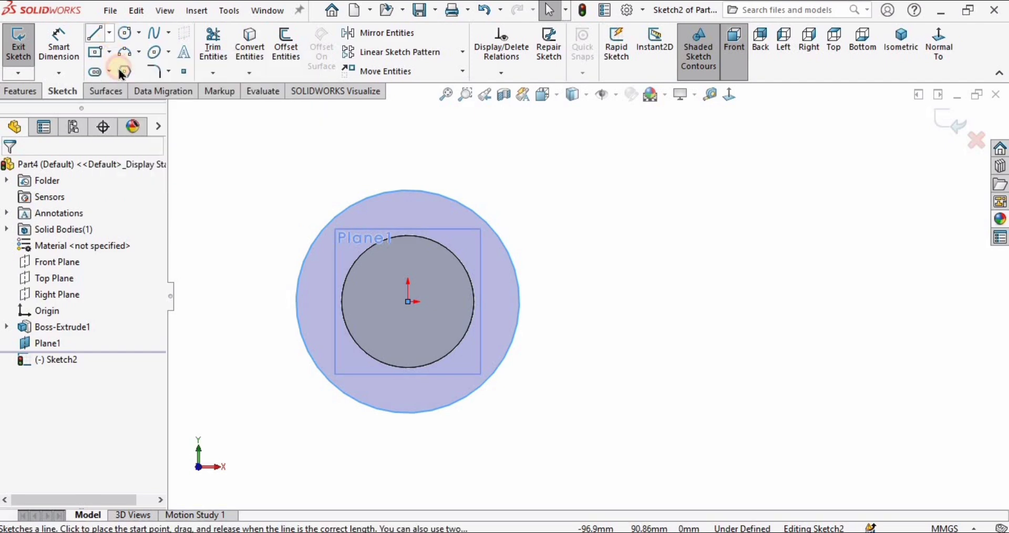
Draw a vertical midpoint line from the origin to the circle's top point and convert it to construction geometry.
left_click(110, 34)
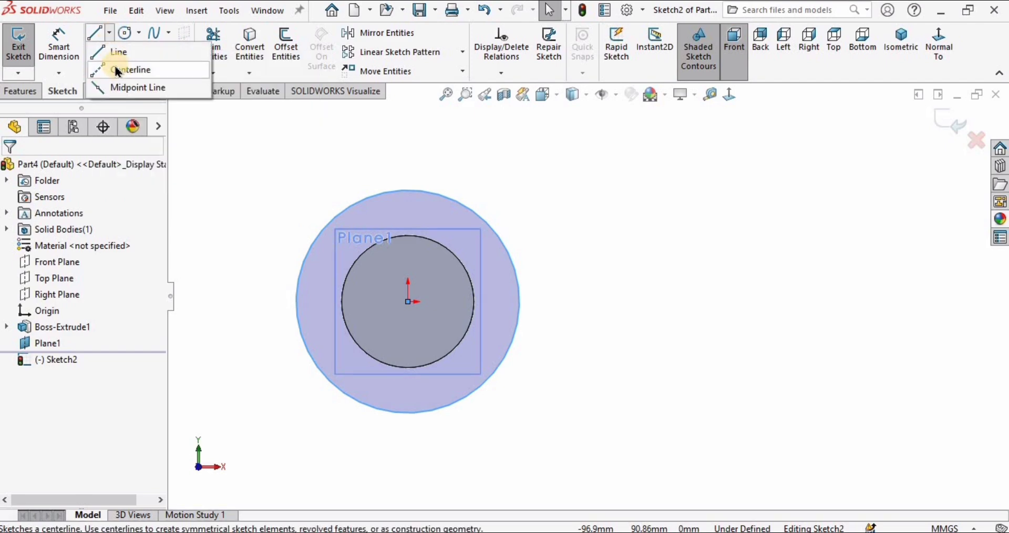
left_click(132, 88)
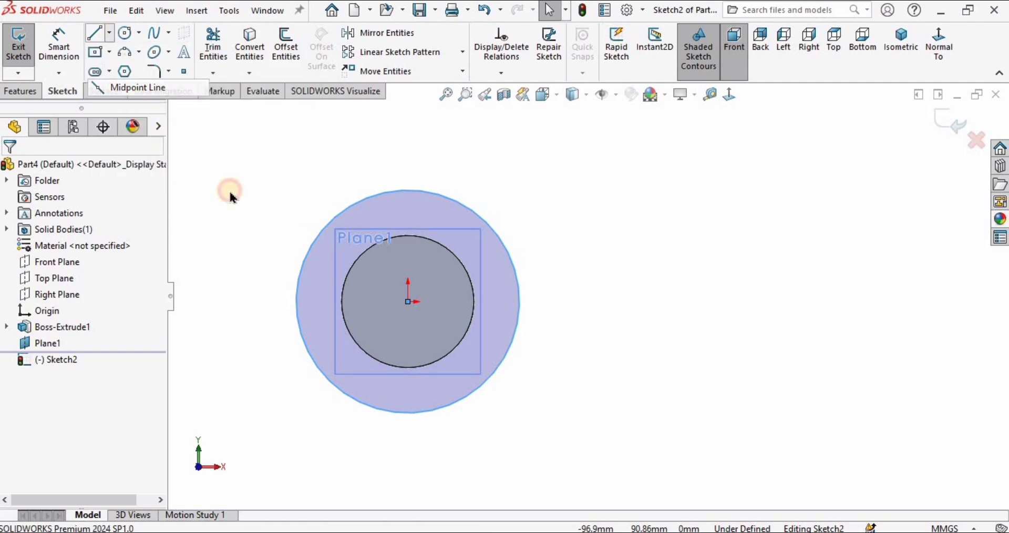
left_click(408, 301)
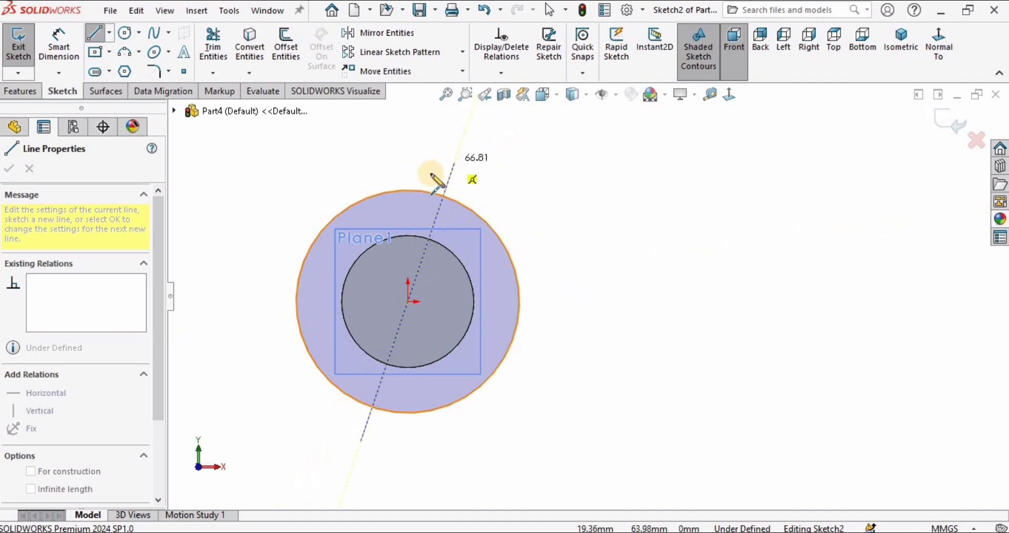
left_click(408, 191)
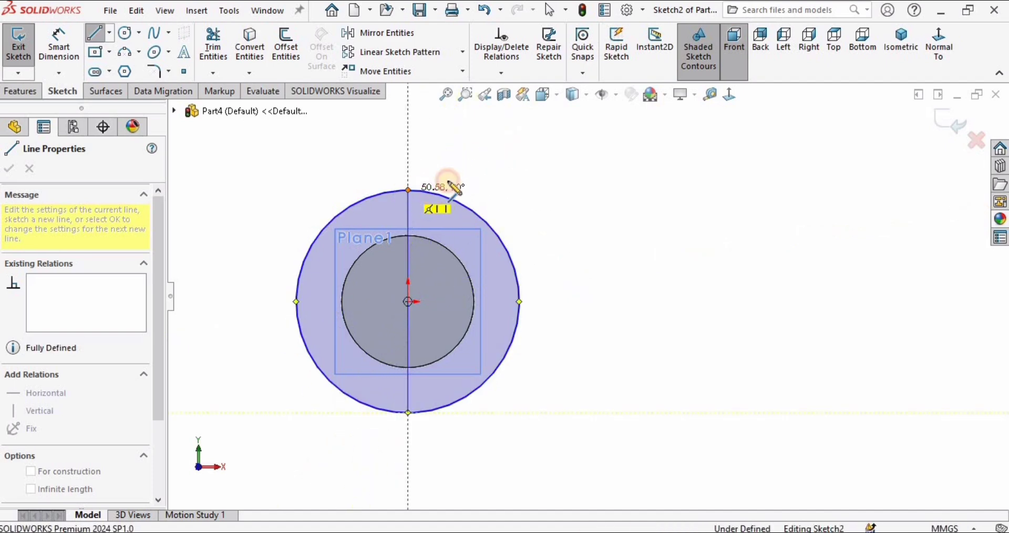
key("Escape")
key("Escape")
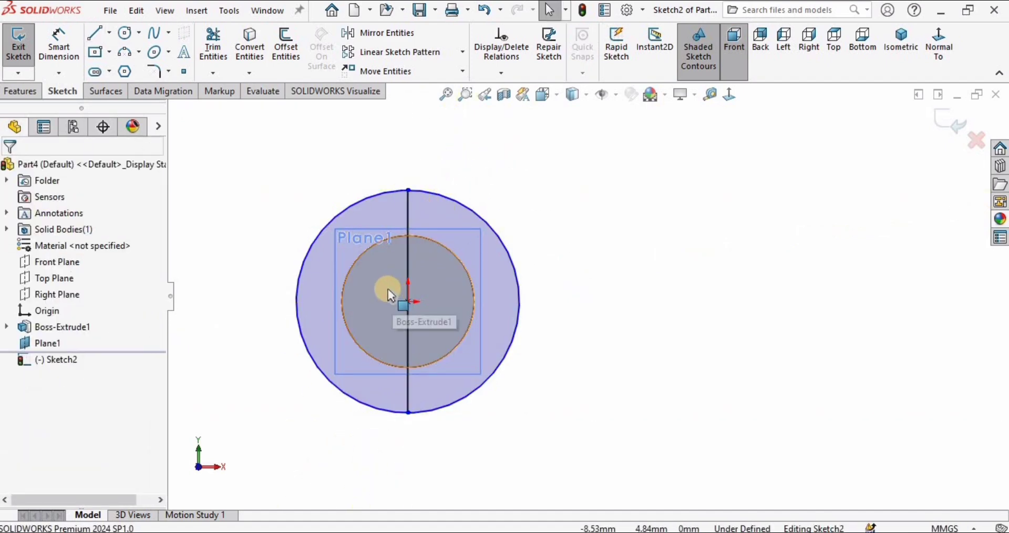
scroll(389, 289, "down", 2)
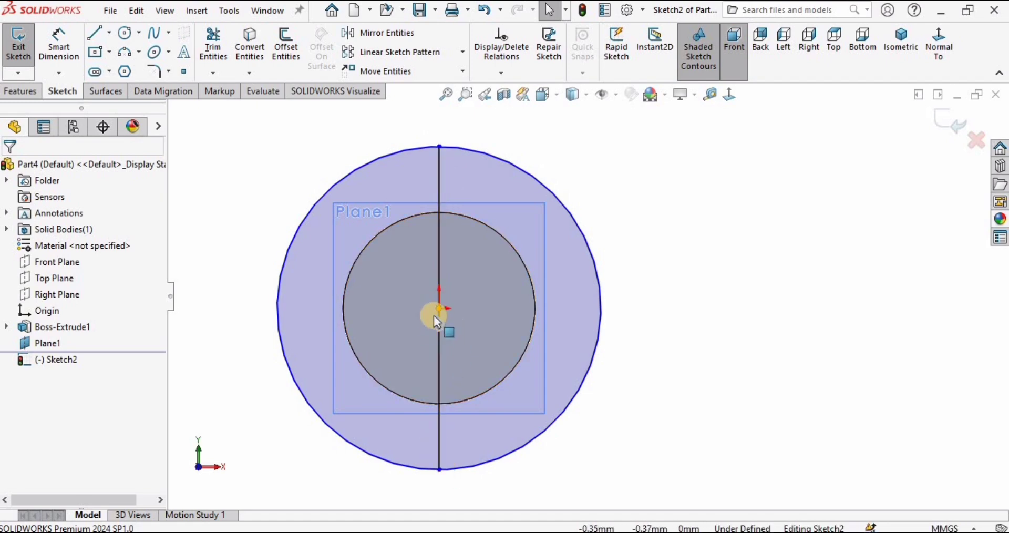
left_click(440, 173)
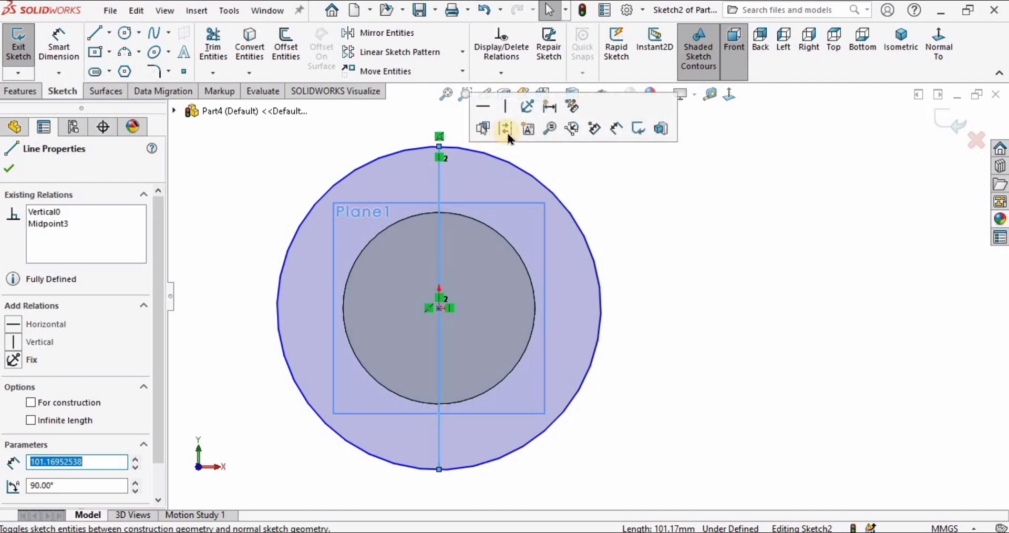
left_click(507, 131)
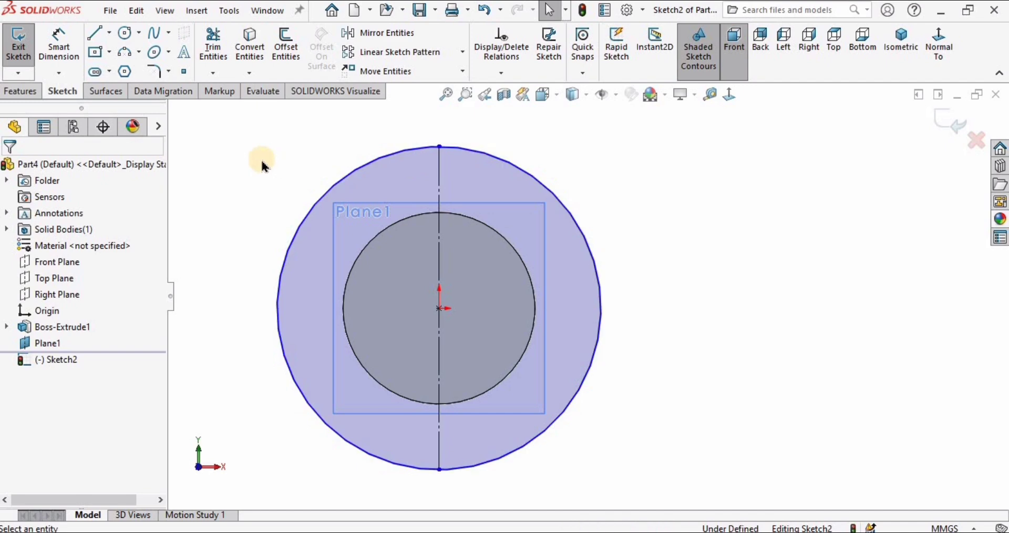
Trim away the right half of the large circle with Power trim, up to the vertical centreline.
left_click(222, 50)
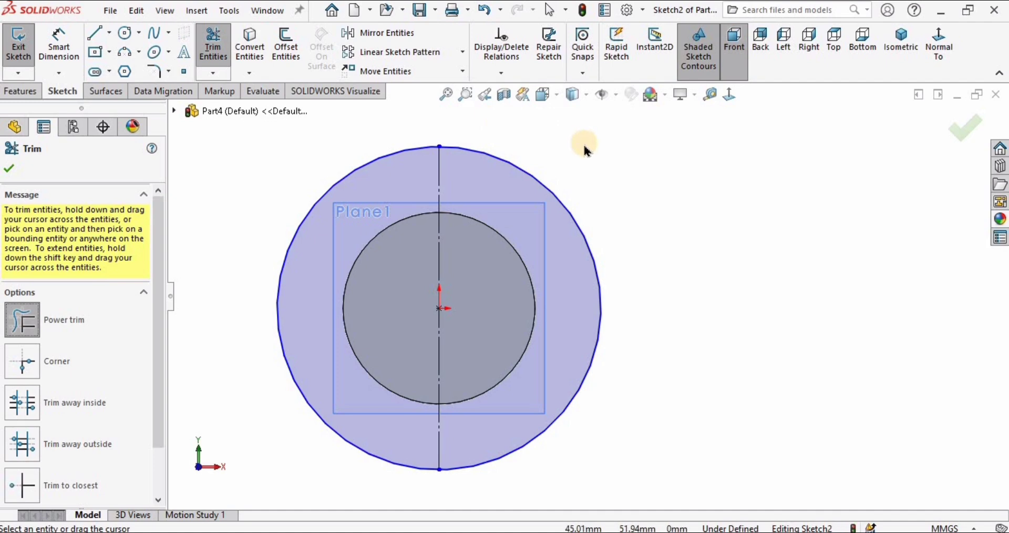
mouse_move(584, 152)
left_mouse_down()
mouse_move(603, 209)
mouse_move(578, 258)
left_mouse_up()
key("Escape")
Dimension the remaining semicircular arc with a radius of 40 mm.
scroll(257, 346, "up", 3)
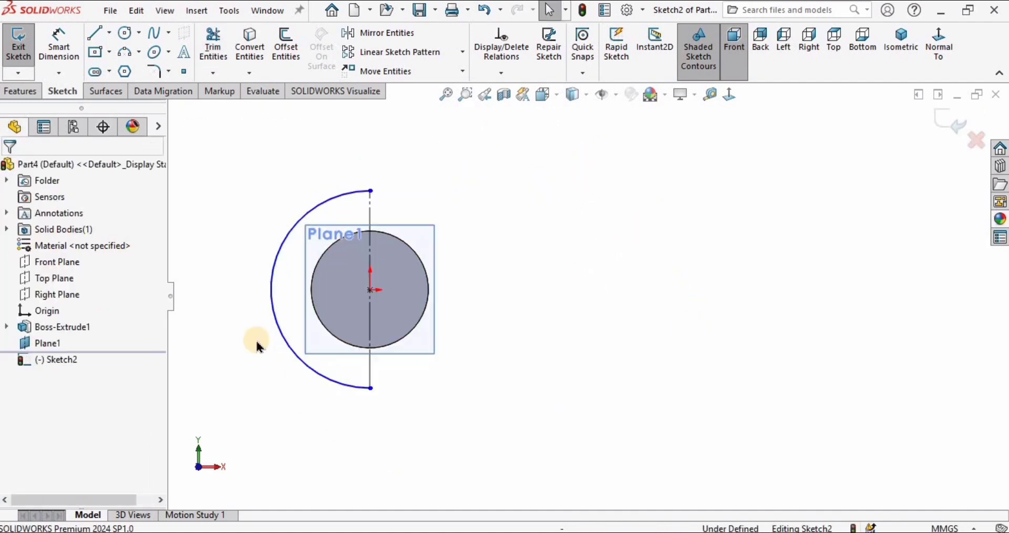
left_click(95, 38)
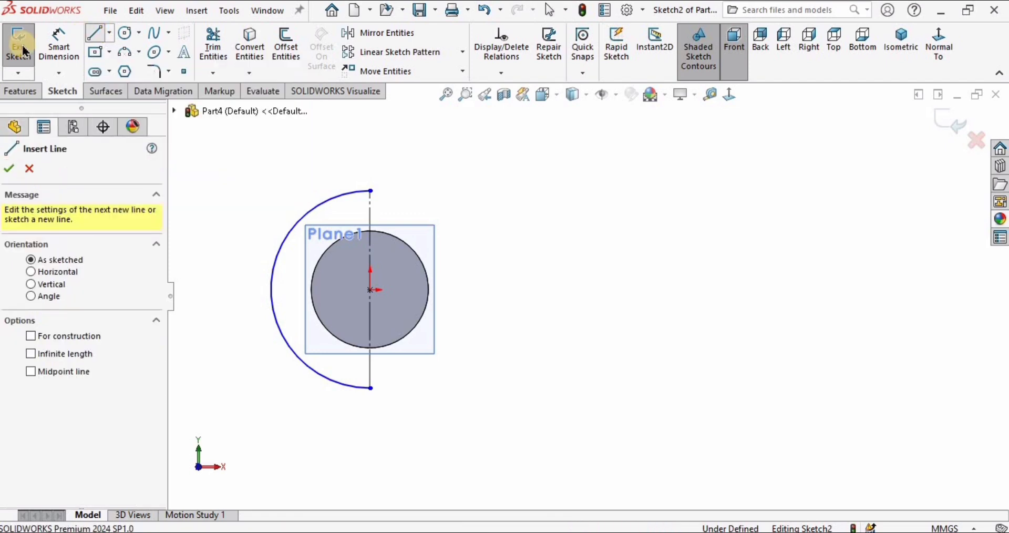
left_click(59, 43)
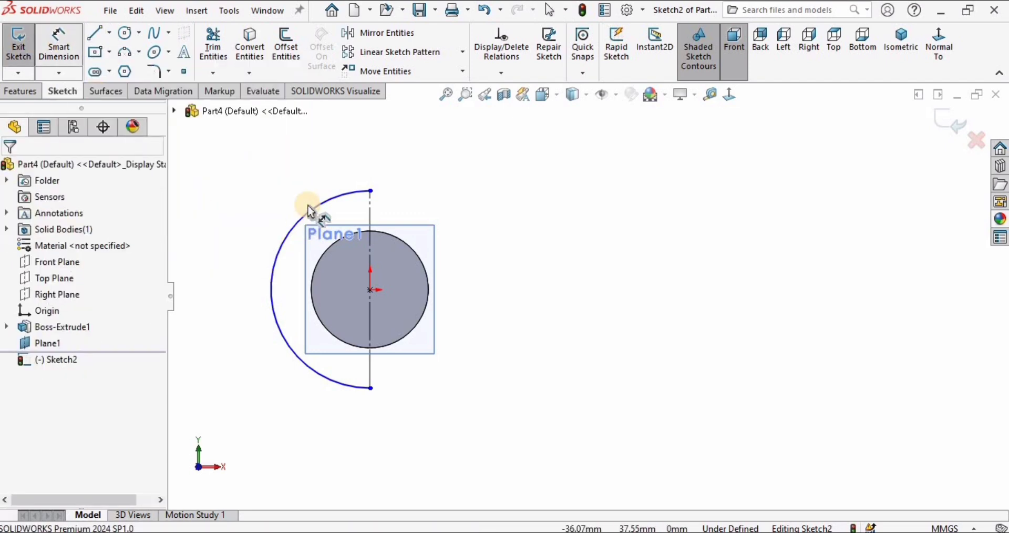
left_click(257, 179)
left_click(258, 174)
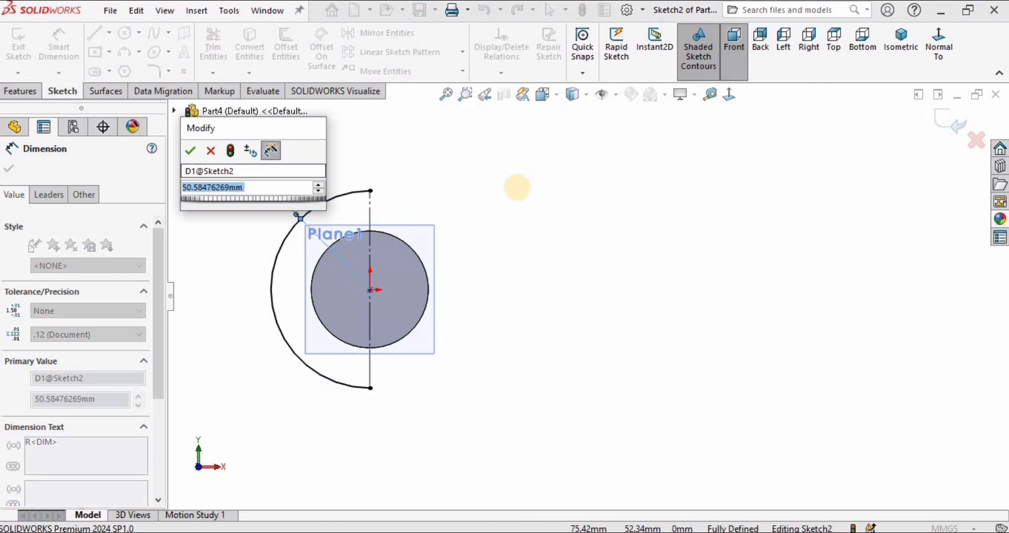
type("40")
left_click(548, 274)
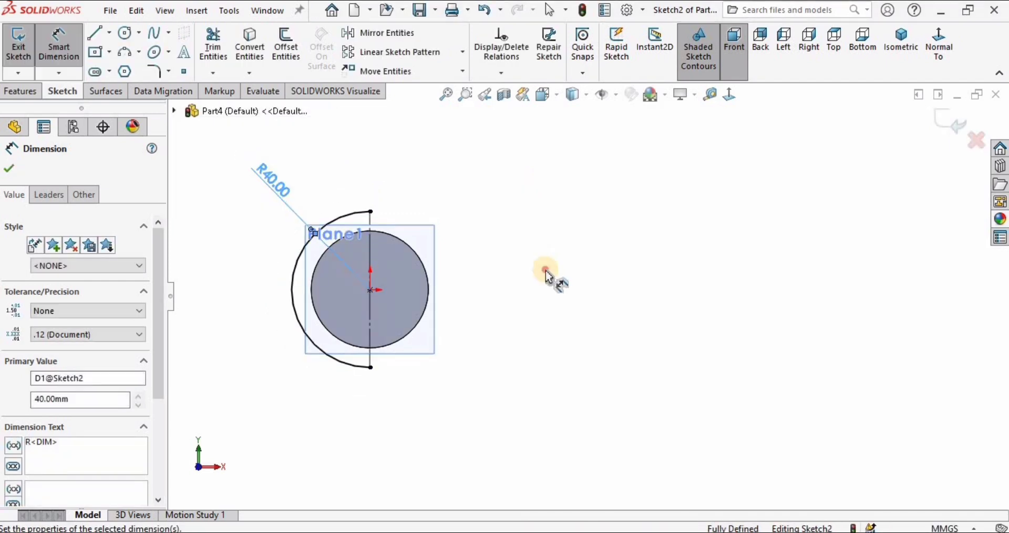
Draw a horizontal line about 152 mm long from the arc's upper endpoint, extending away to the right of the arc.
left_click(93, 34)
left_click(371, 211)
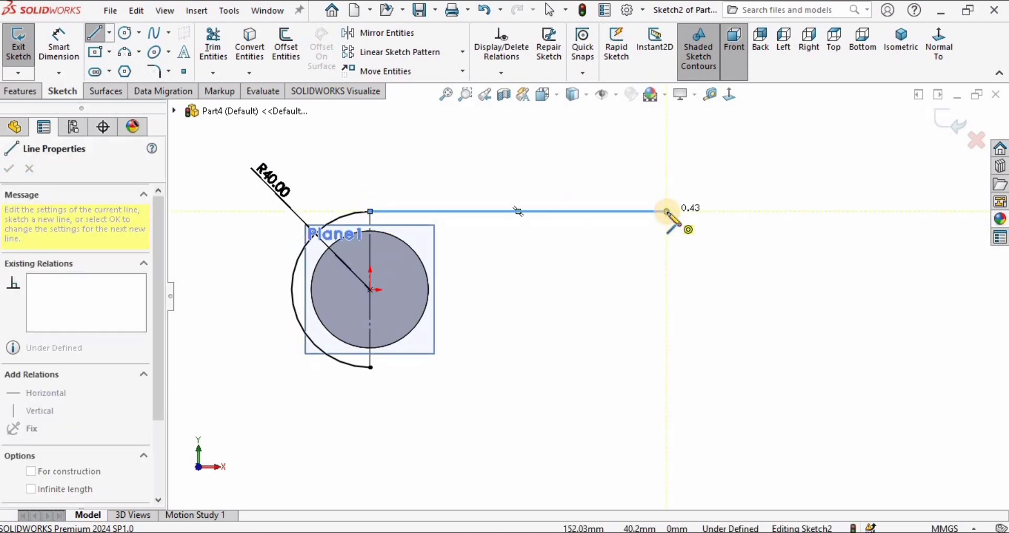
double_click(667, 211)
key("Escape")
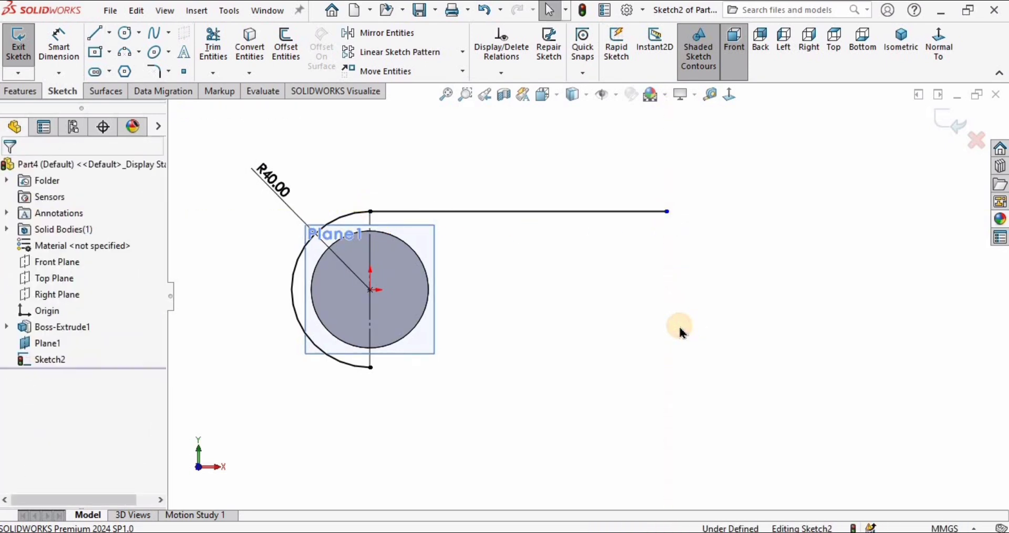
Dimension the horizontal line's length as 380 mm.
left_click(59, 44)
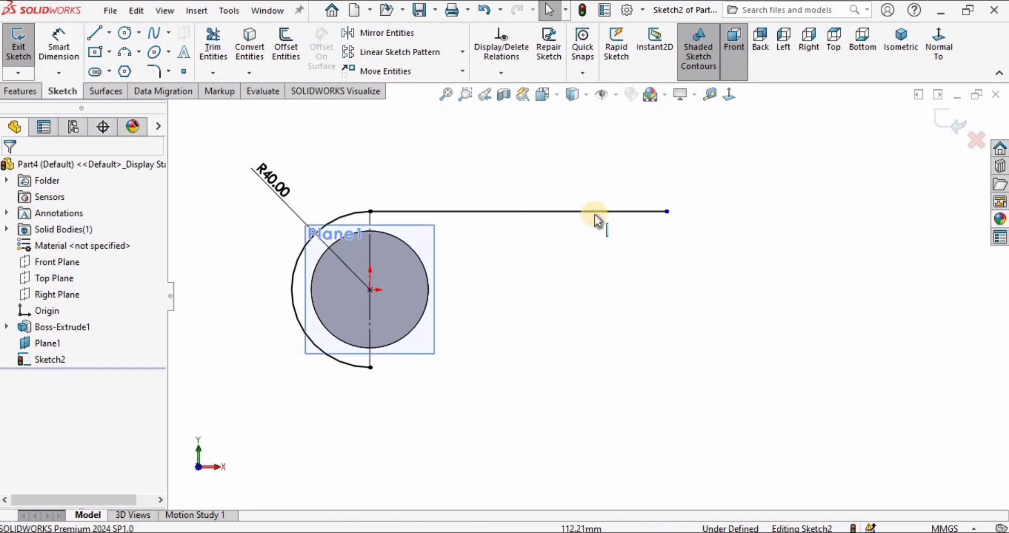
left_click(562, 178)
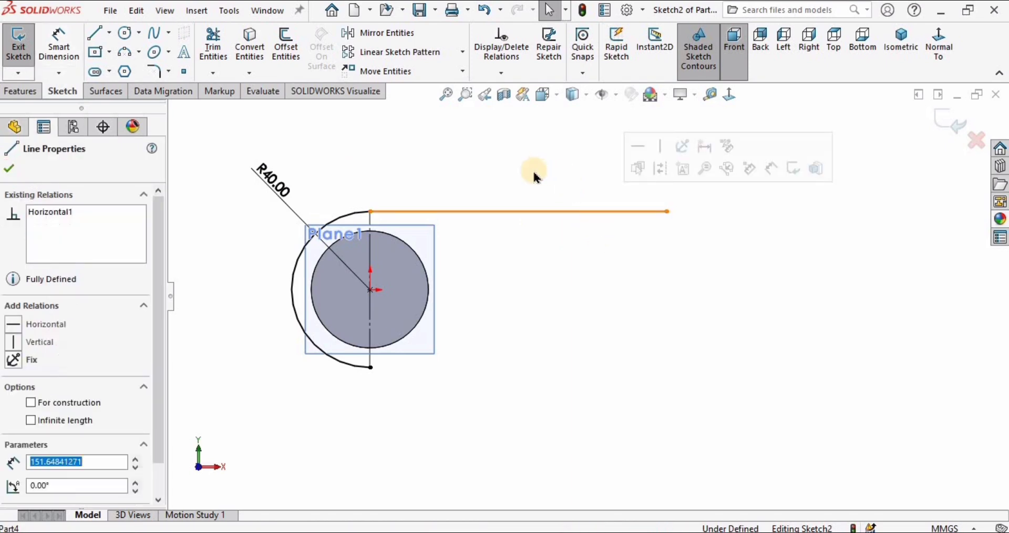
left_click(63, 63)
left_click(608, 211)
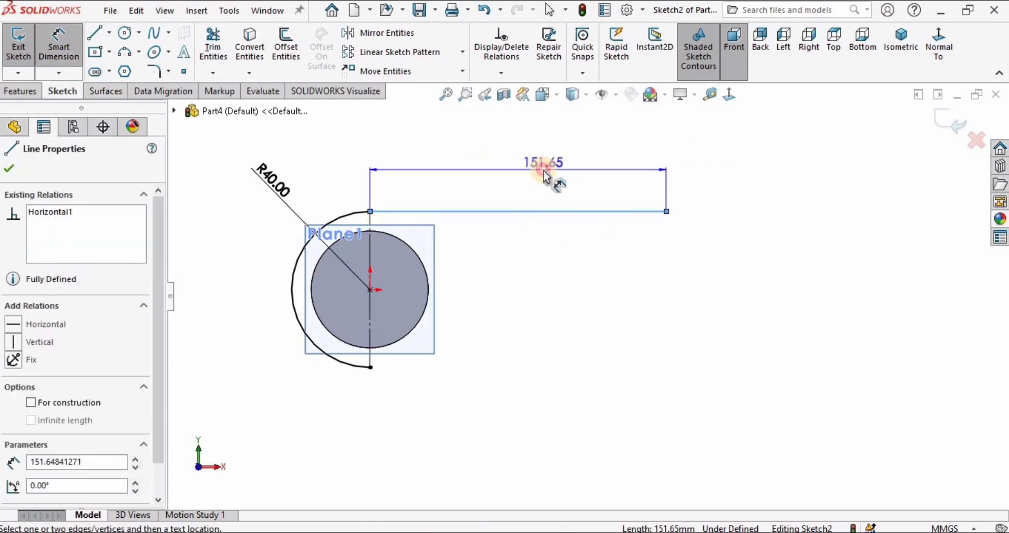
left_click(547, 177)
type("380")
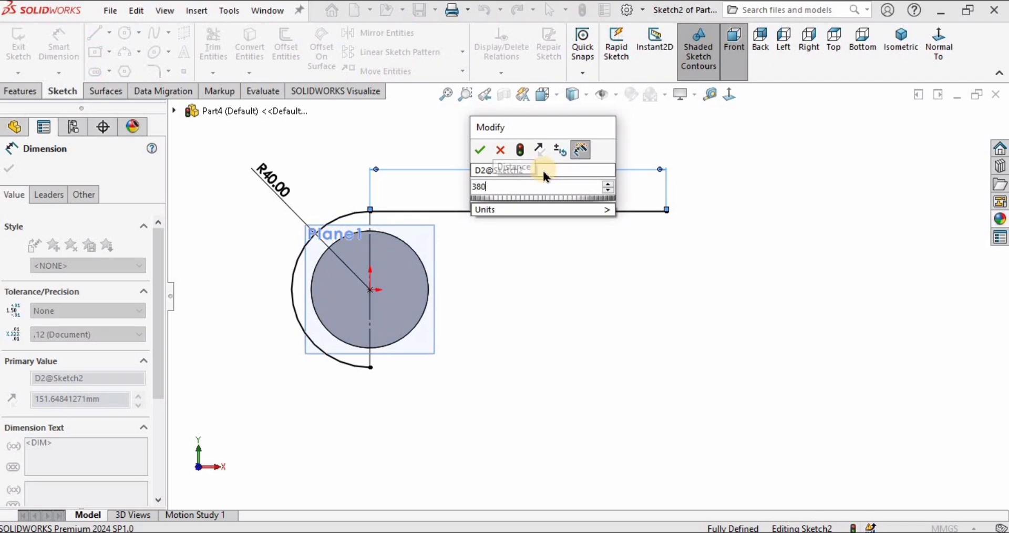
key("Return")
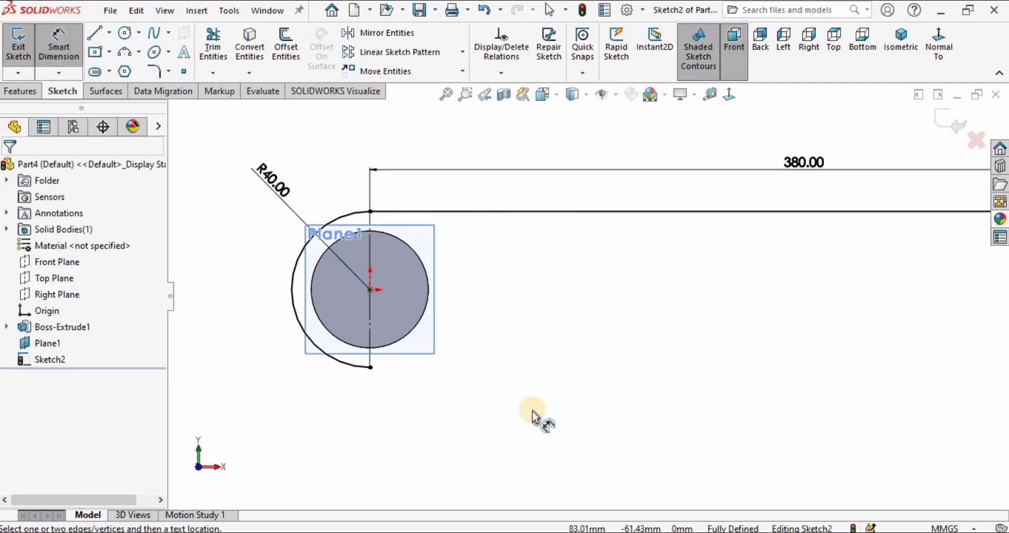
scroll(604, 367, "up", 6)
scroll(683, 316, "down", 5)
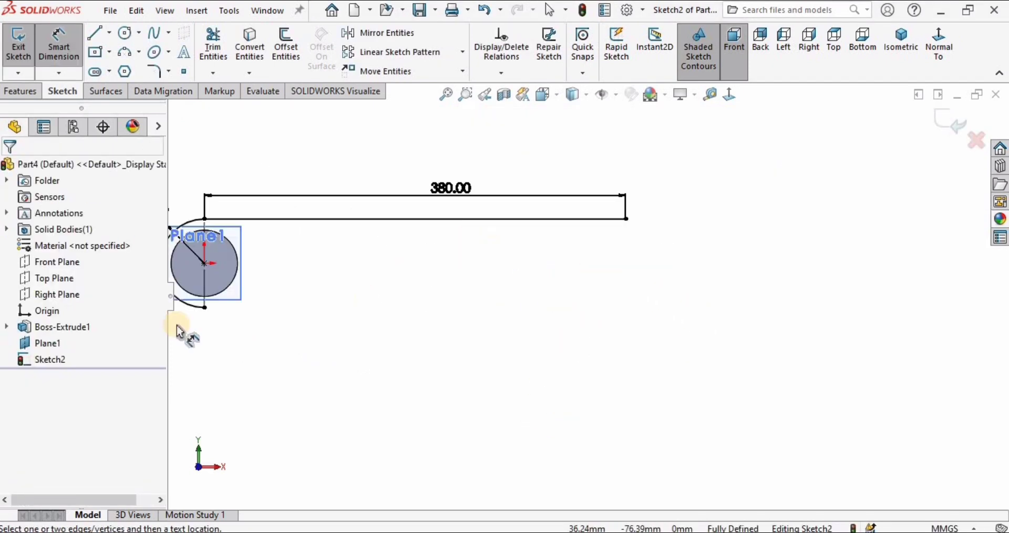
mouse_move(130, 340)
left_mouse_down()
mouse_move(112, 340)
mouse_move(145, 339)
left_mouse_up()
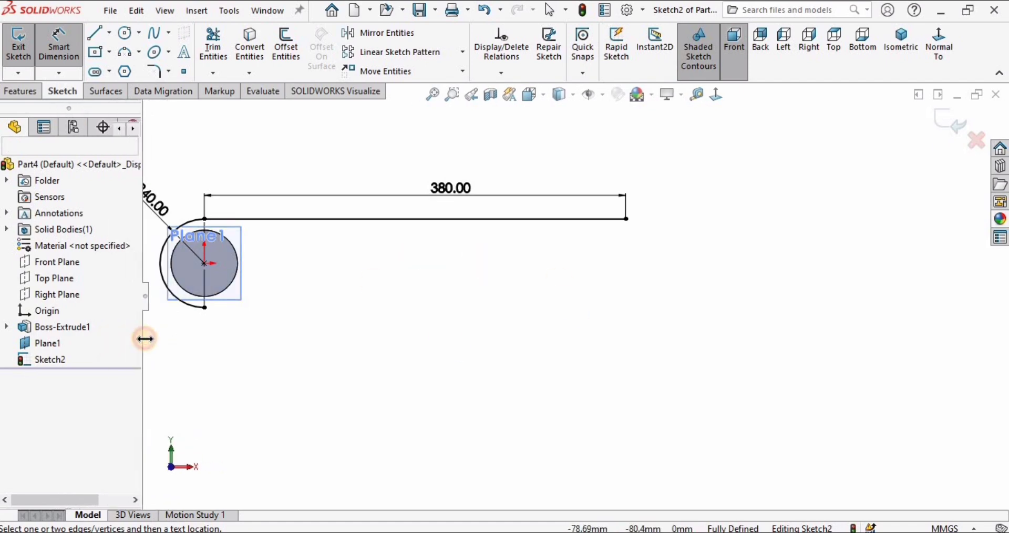
scroll(323, 281, "up", 3)
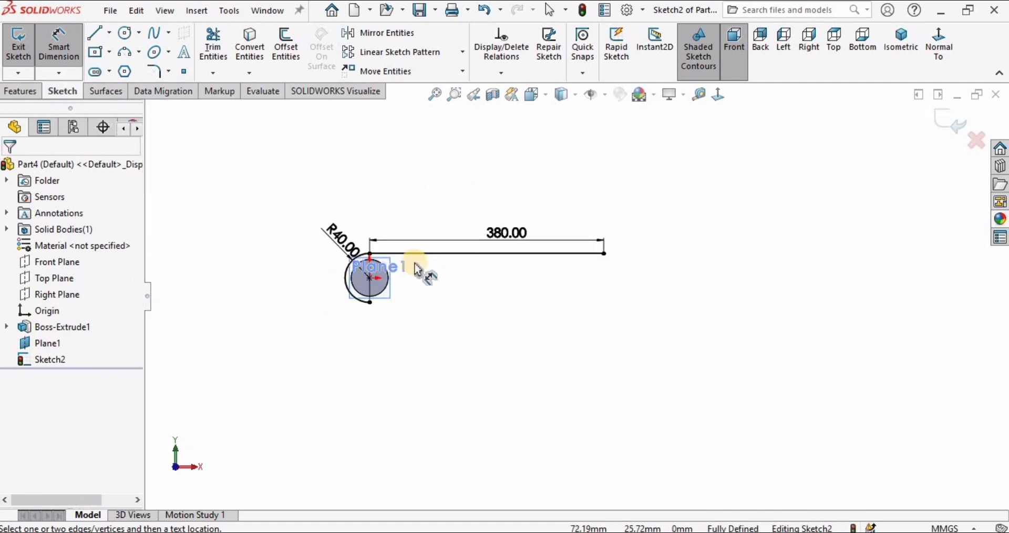
scroll(418, 268, "down", 4)
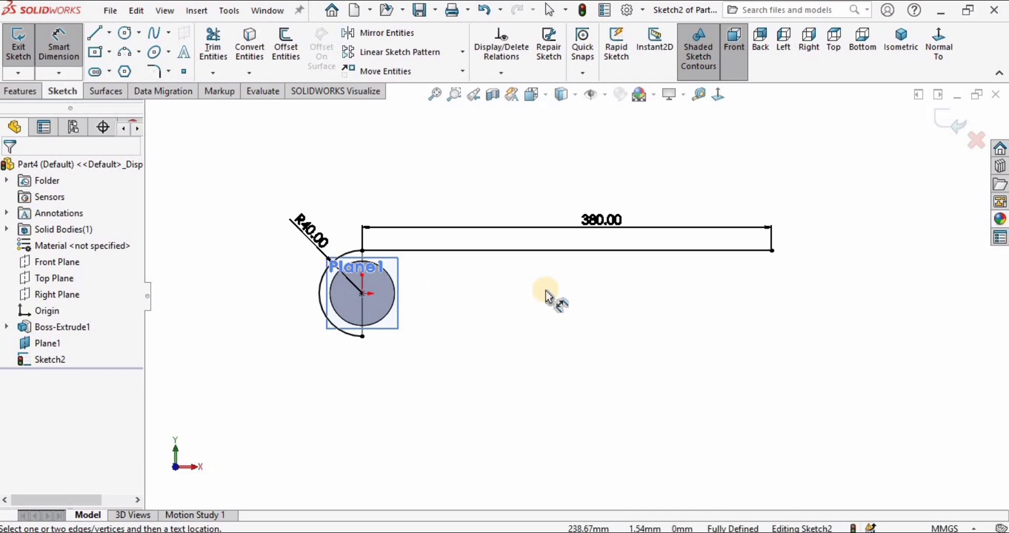
scroll(549, 296, "down", 2)
key("Escape")
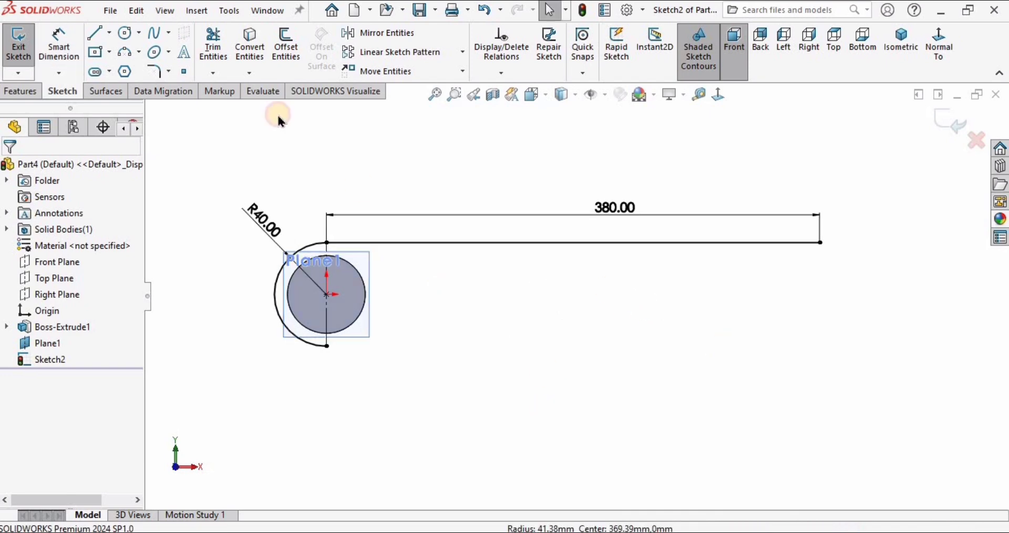
Draw a centreline about 431 mm long from the origin, extending beyond the upper line's far end, and make it horizontal.
left_click(108, 35)
left_click(113, 71)
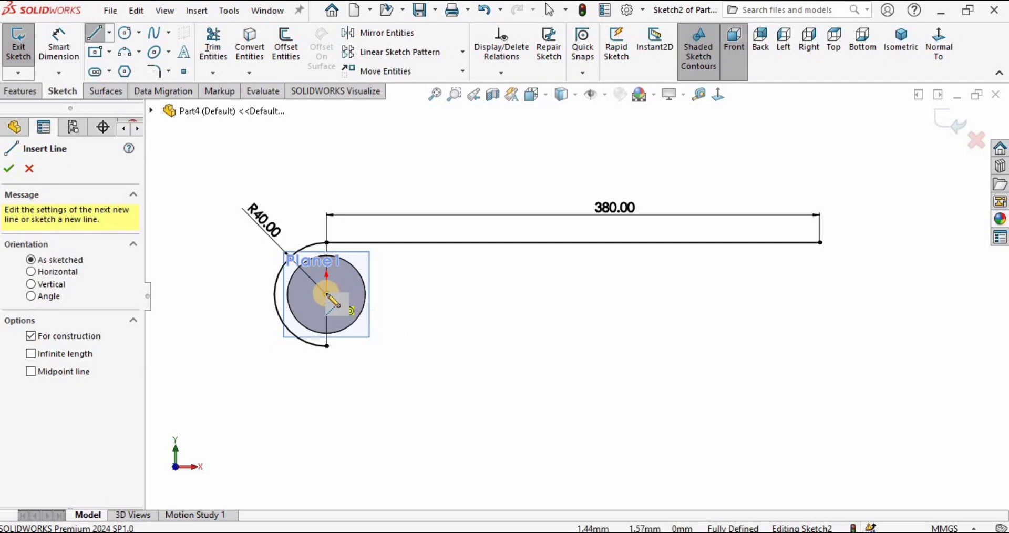
left_click(327, 295)
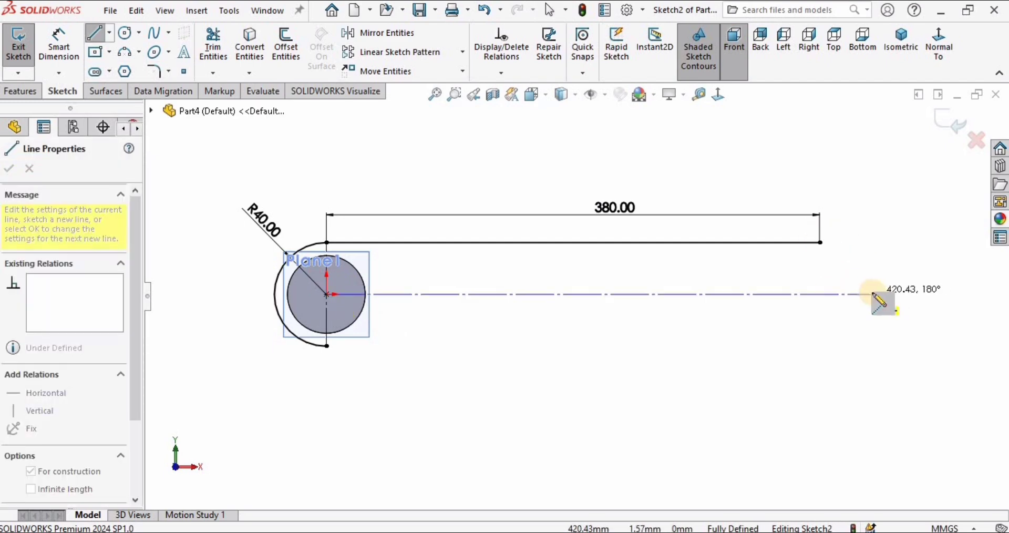
double_click(886, 269)
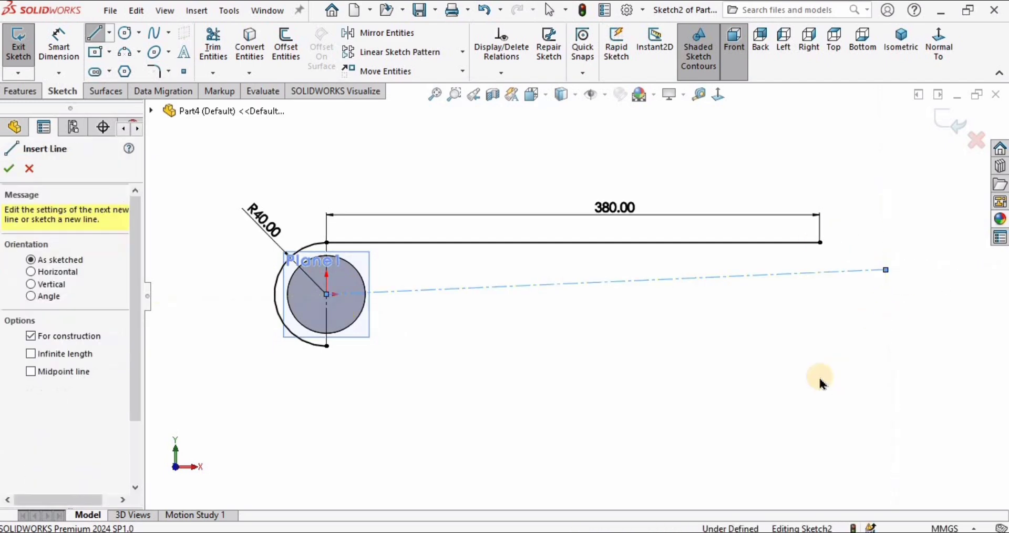
key("Escape")
left_click(577, 284)
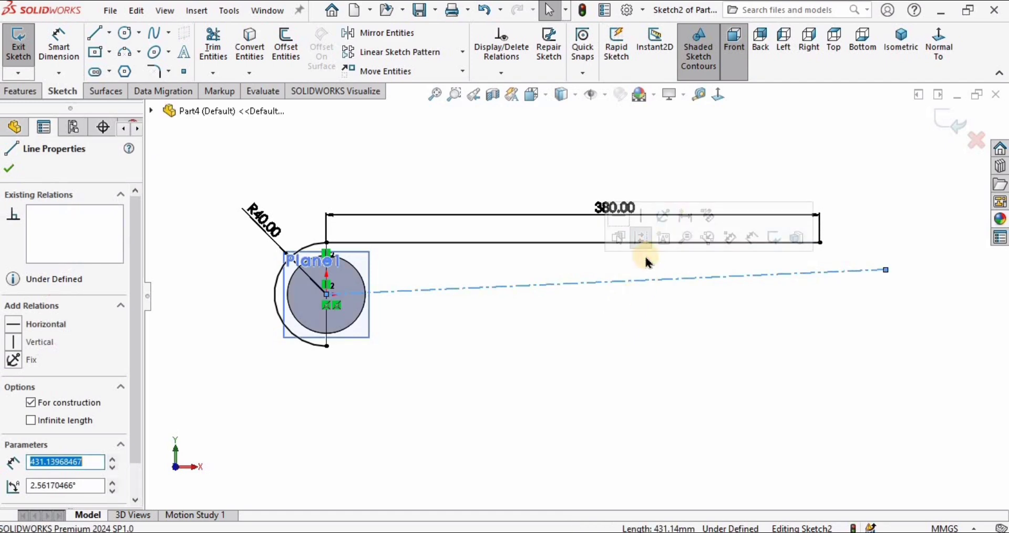
left_click(619, 216)
left_click(660, 362)
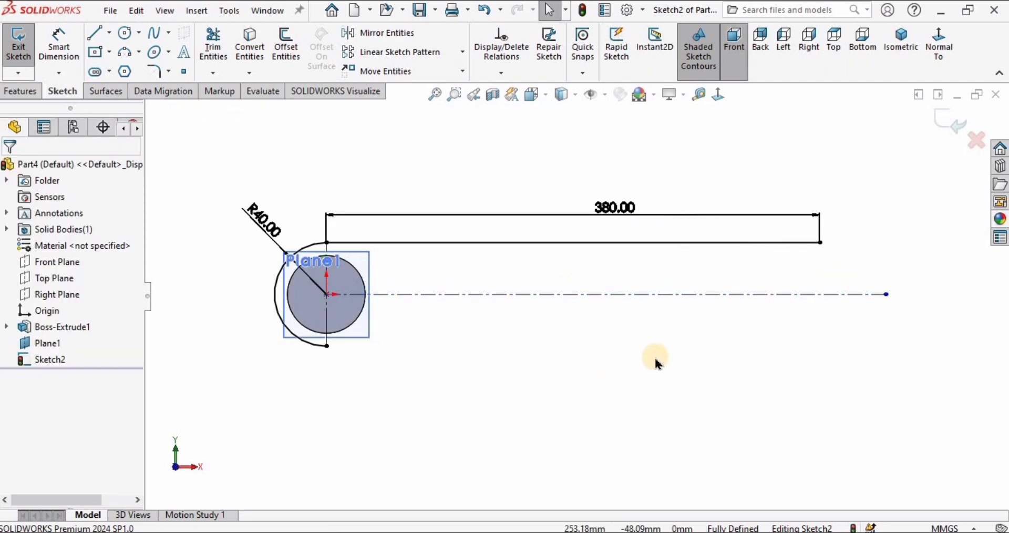
Make the horizontal centreline equal in length to the upper line with an Equal relation.
left_click(546, 302)
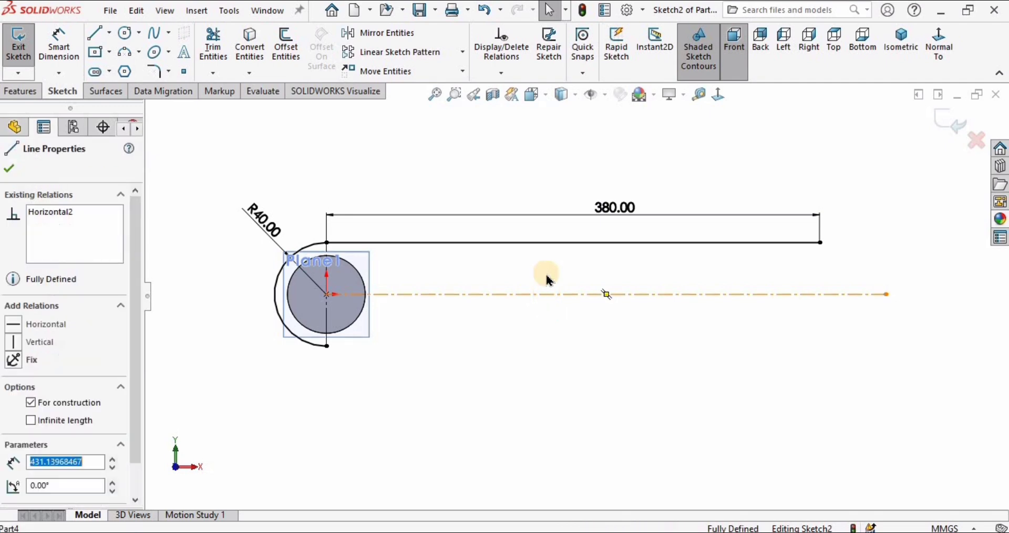
left_click(546, 243, "ctrl")
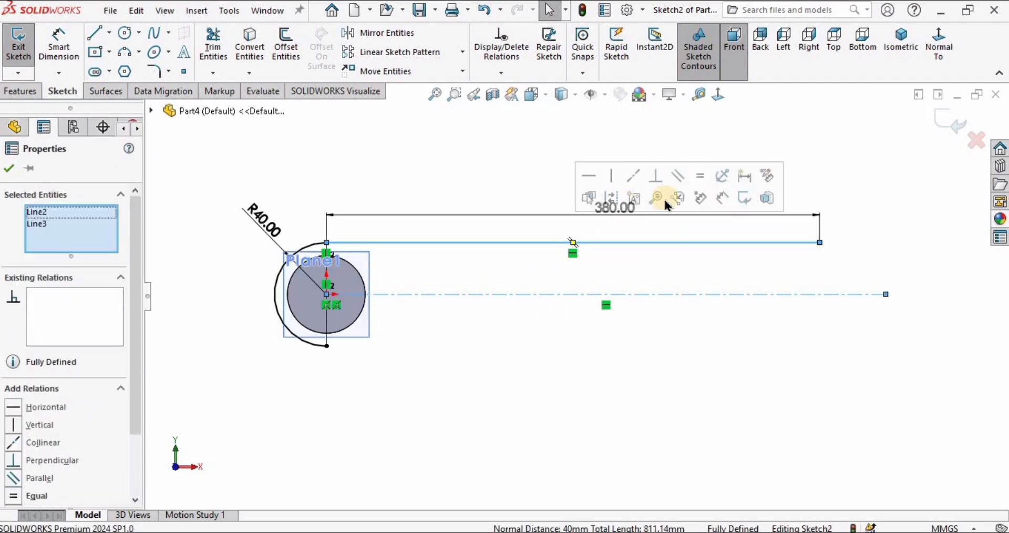
left_click(699, 178)
left_click(839, 242)
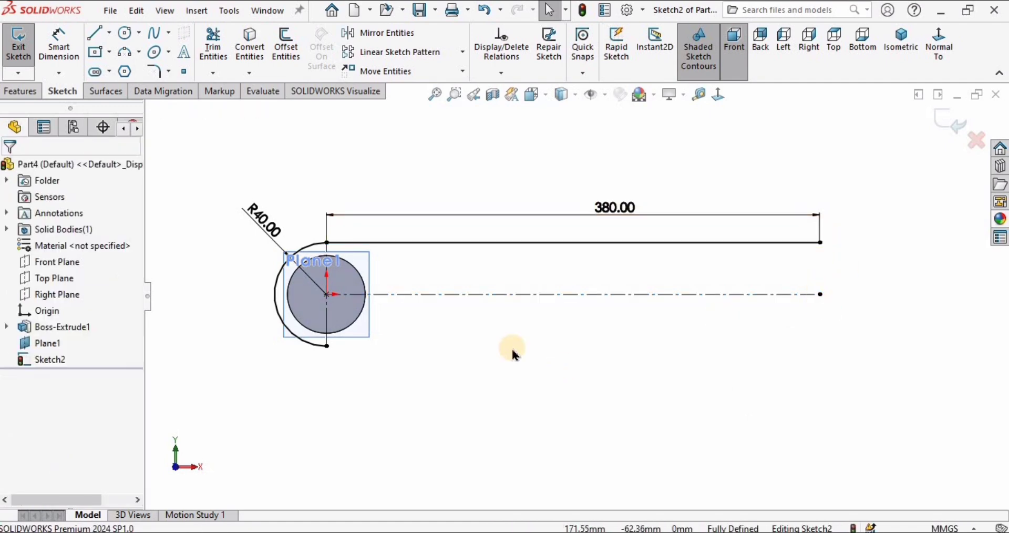
Draw a circle centred on the centreline's far endpoint, passing through the upper line's far endpoint.
left_click(128, 35)
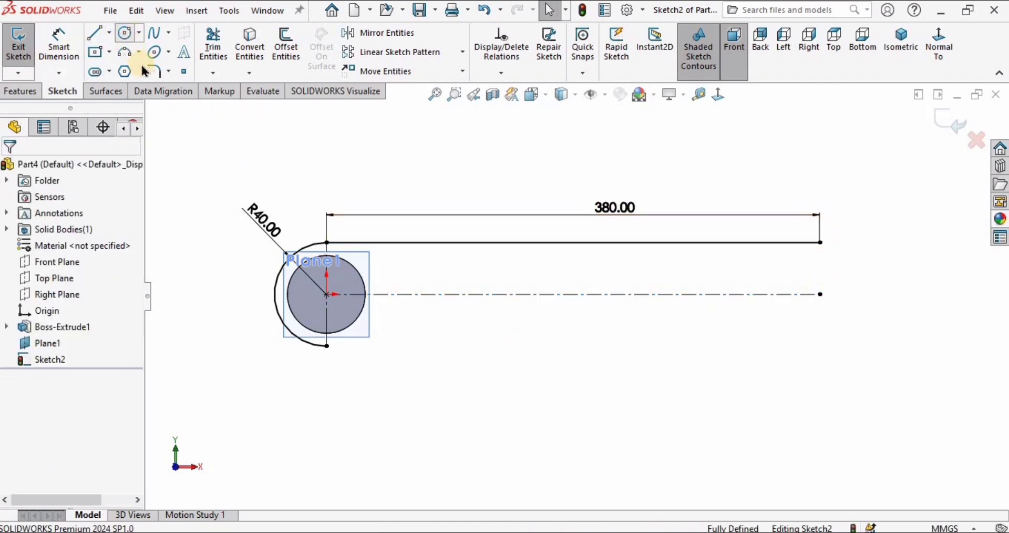
left_click(820, 294)
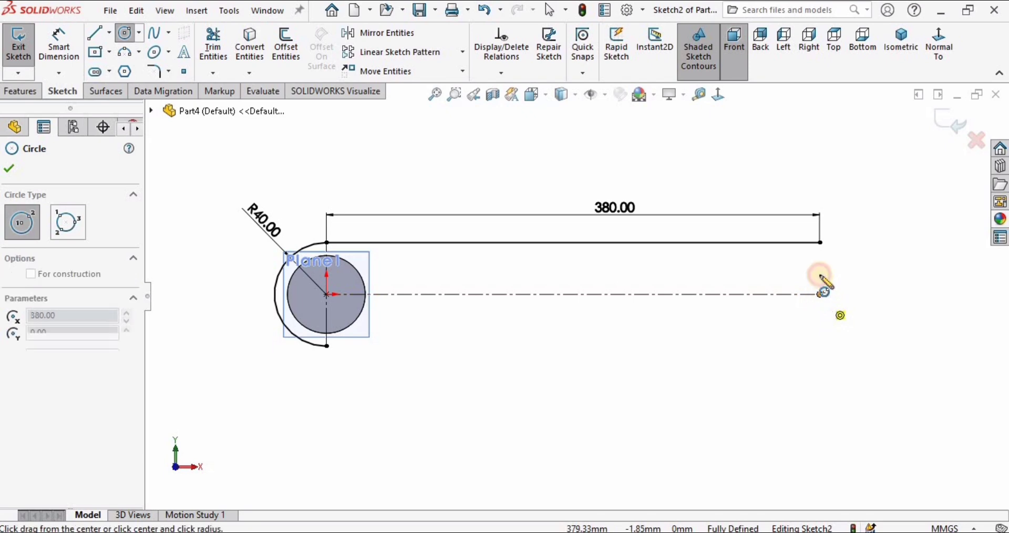
left_click(820, 243)
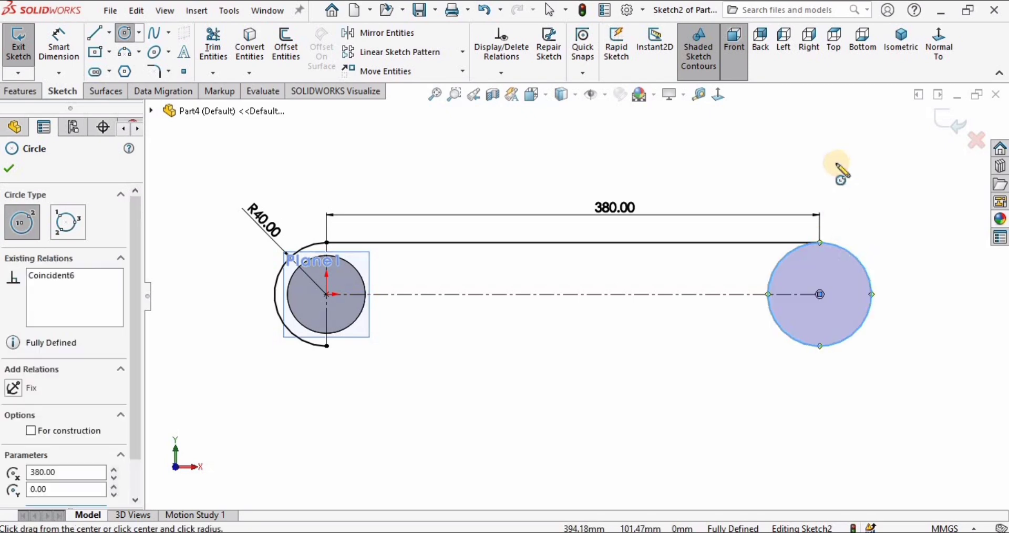
key("Escape")
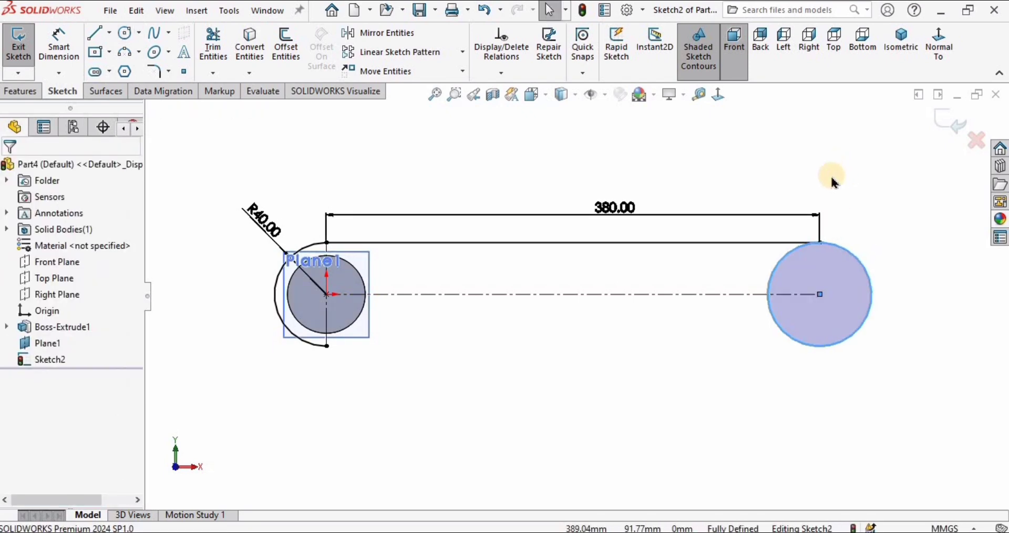
Draw a vertical centreline through the new circle from its top point to its bottom point.
left_click(110, 33)
left_click(127, 68)
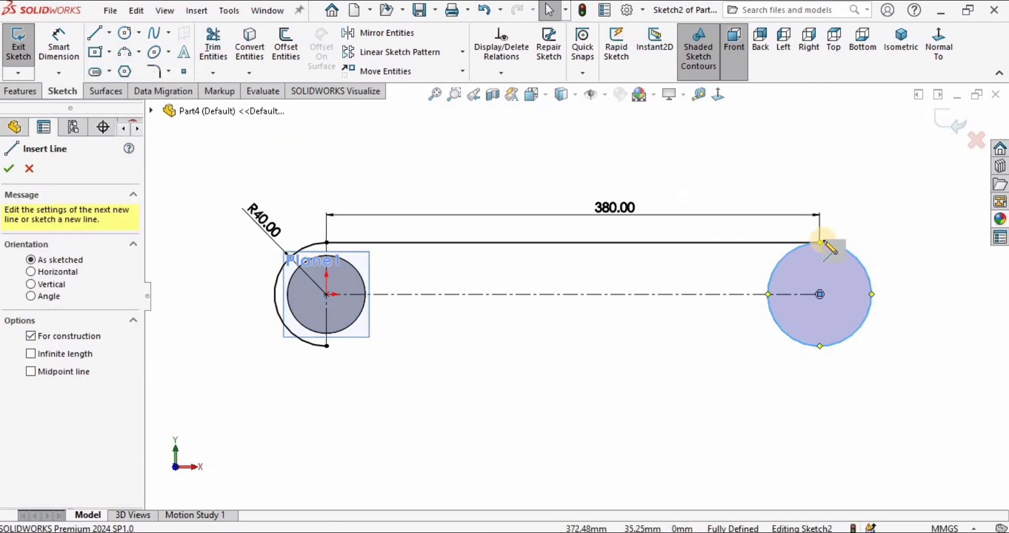
left_click_drag(820, 243, 821, 347)
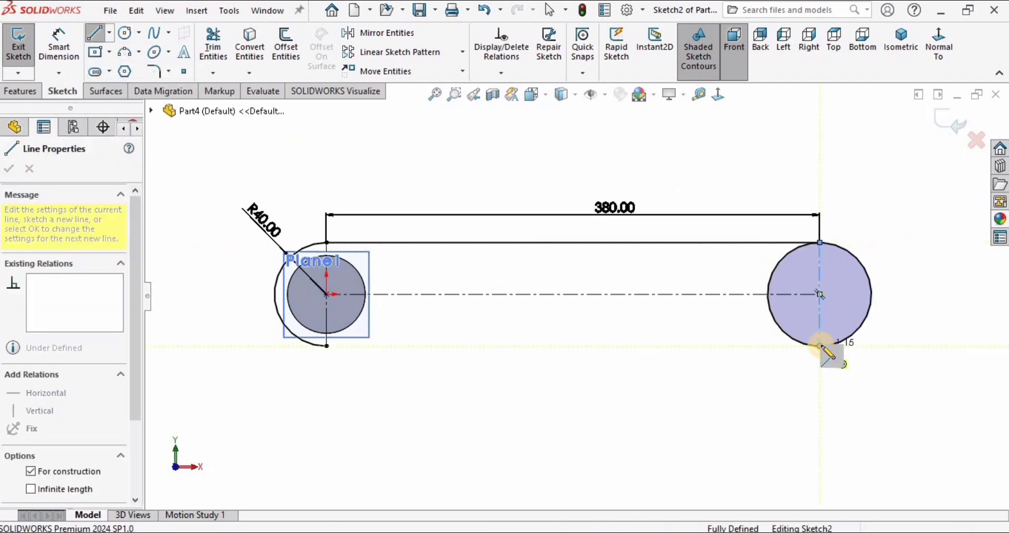
key("Escape")
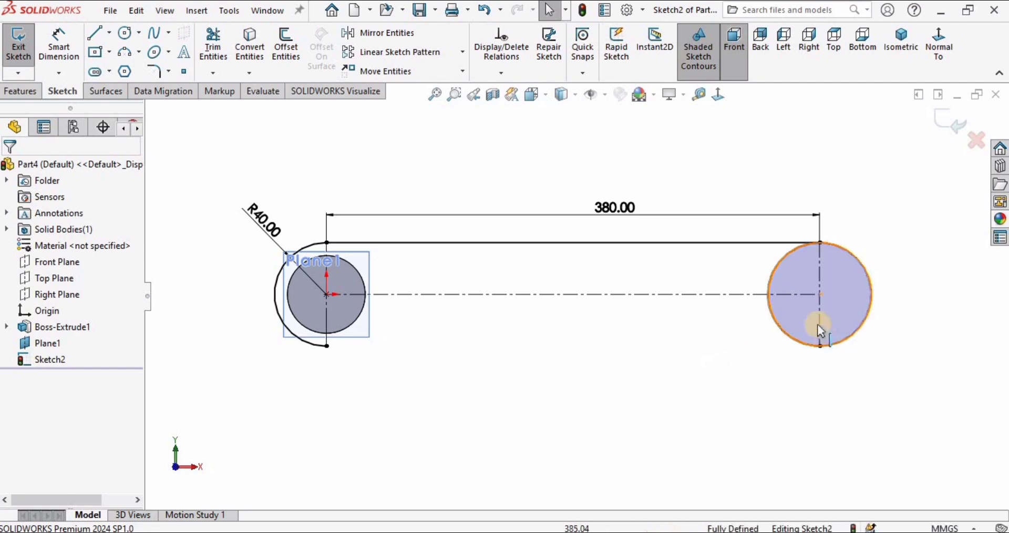
Try trimming the new circle's left half with its vertical centreline deleted, and undo the trims and the deletion.
left_click(818, 325)
key("Delete")
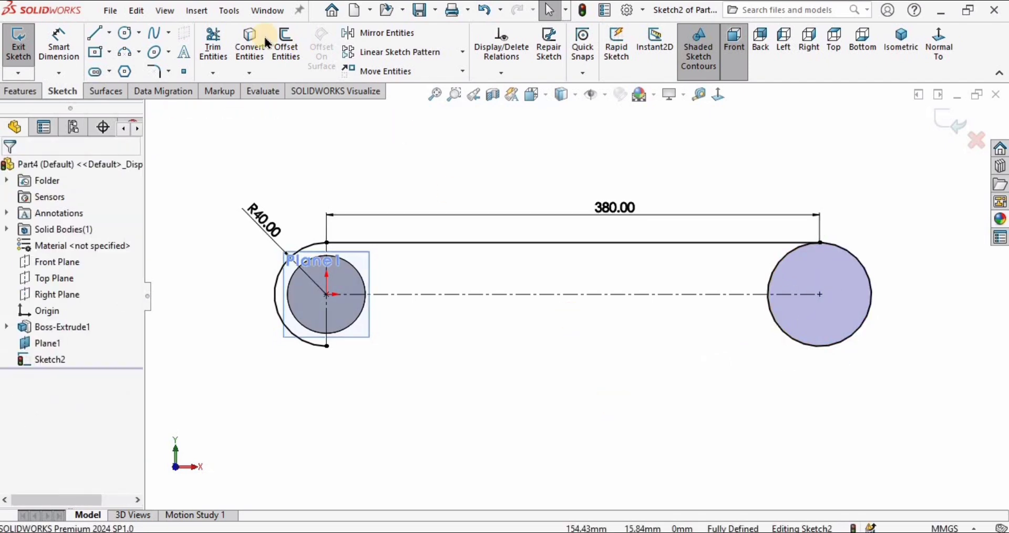
left_click(213, 46)
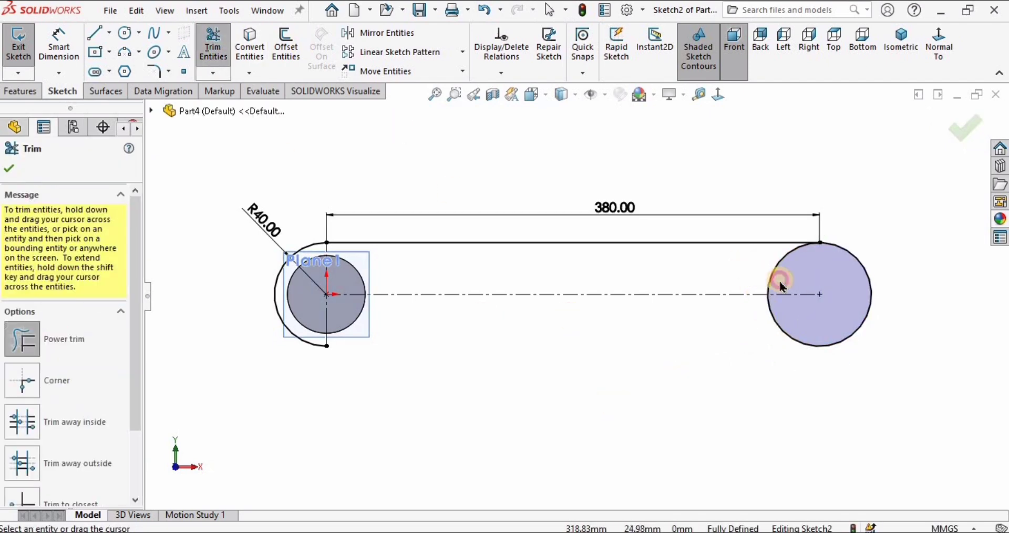
left_click_drag(777, 284, 704, 363)
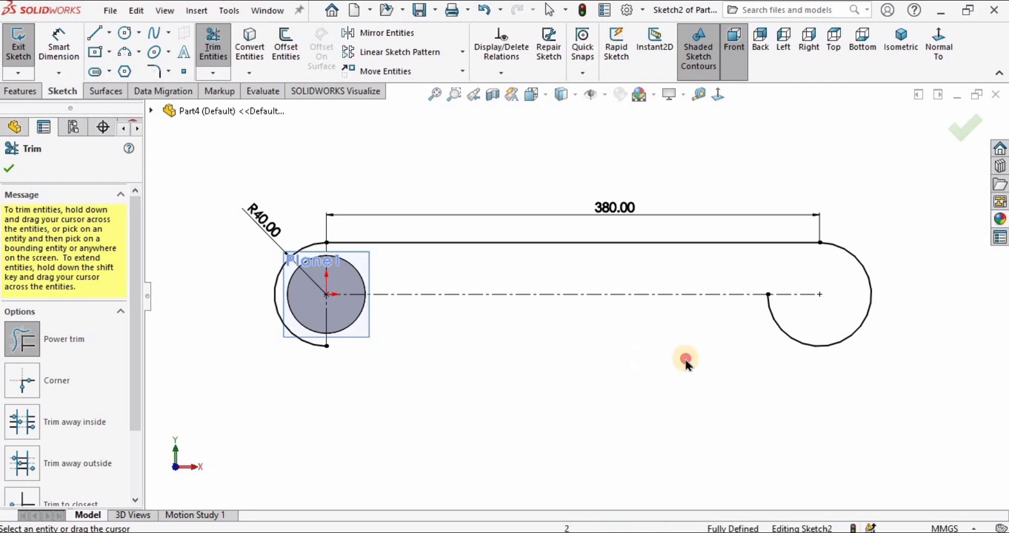
left_click_drag(801, 332, 718, 384)
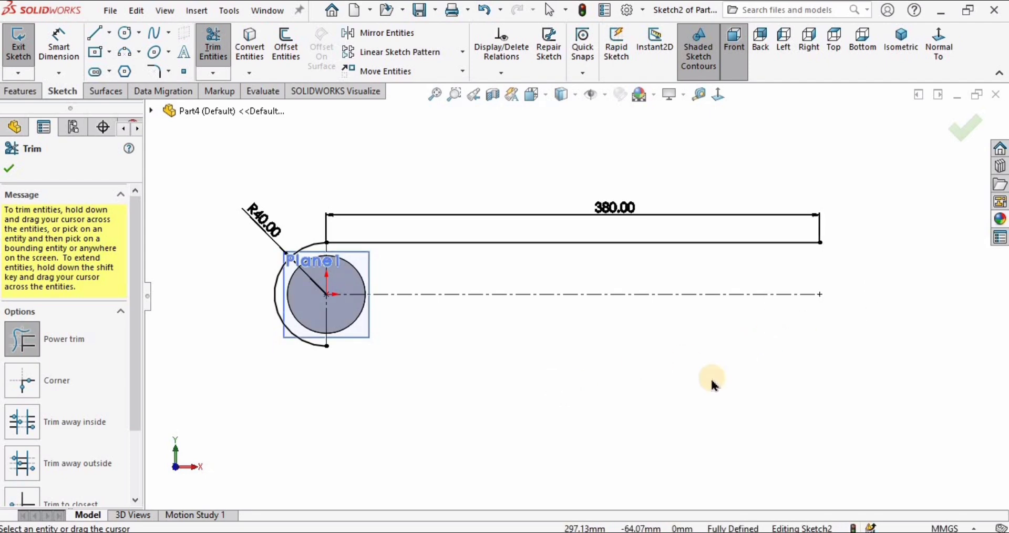
key("ctrl+z")
key("ctrl+z")
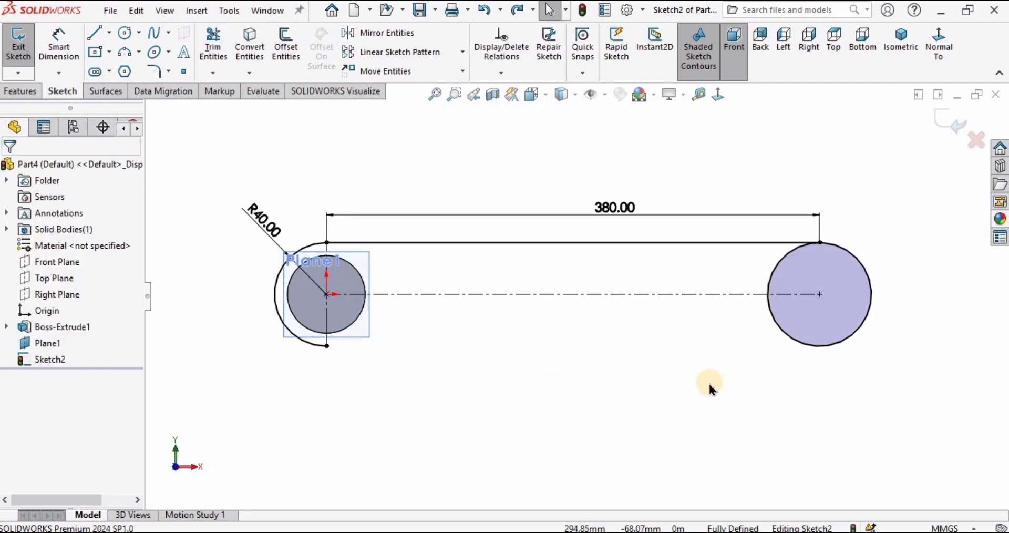
Trim away the left half of the new circle with Power trim, up to its vertical centreline.
left_click(825, 265)
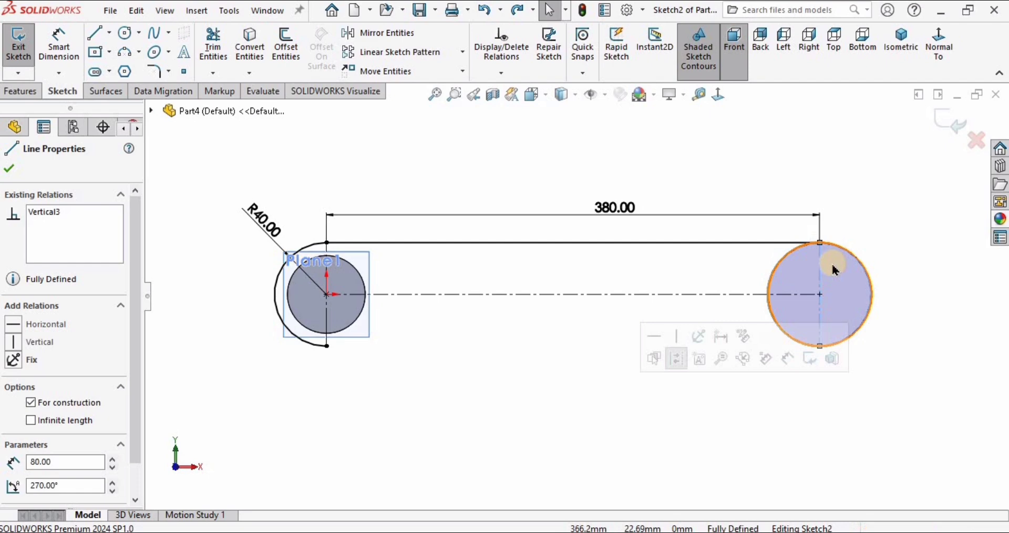
left_click(916, 205)
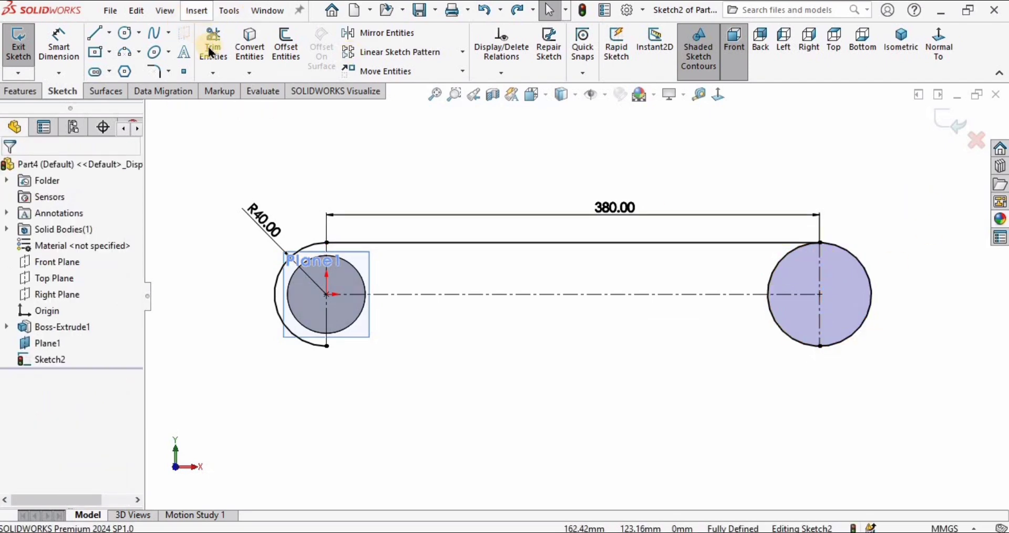
left_click(768, 280)
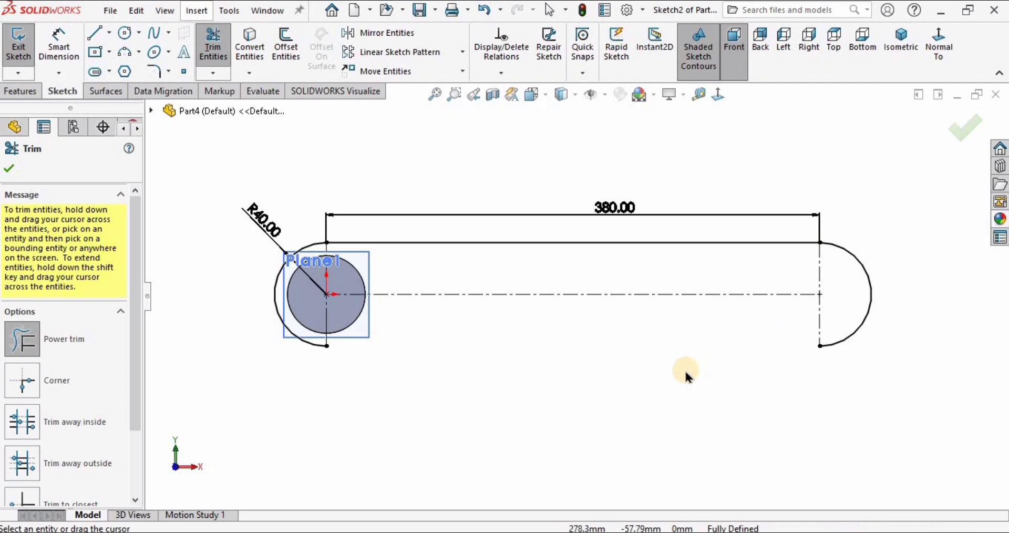
key("Escape")
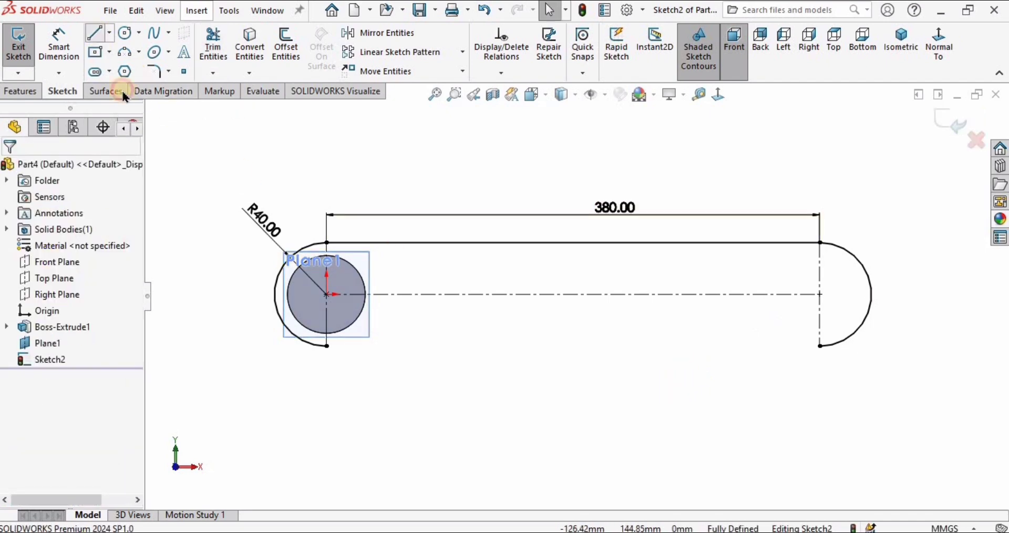
Draw a line joining the lower endpoints of the two end arcs to close the slot-shaped profile.
left_click(326, 346)
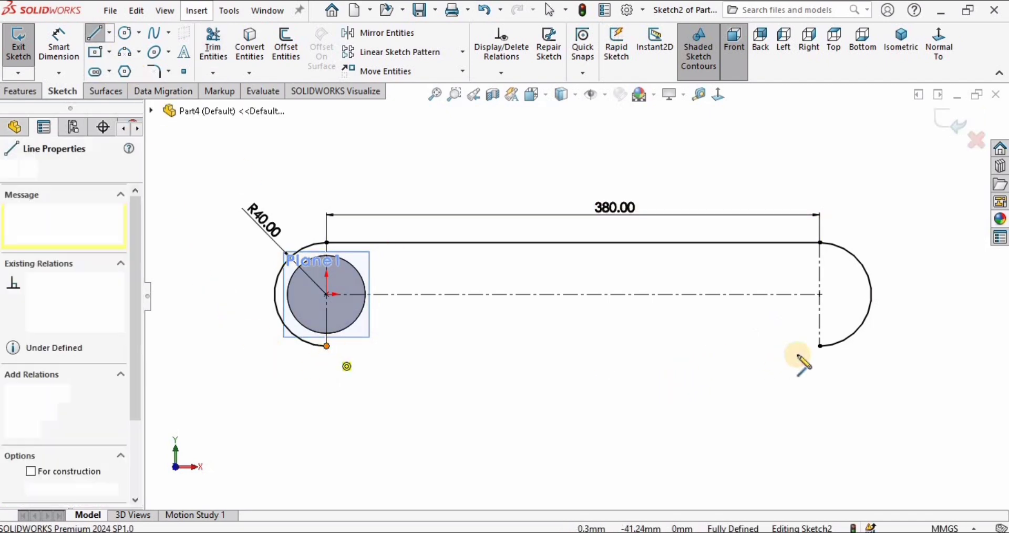
left_click(820, 346)
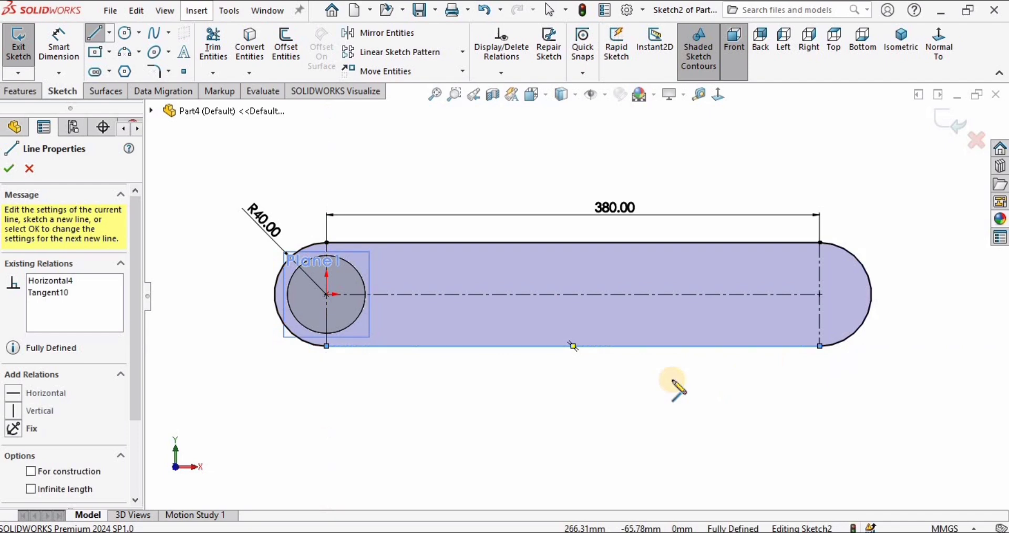
key("Escape")
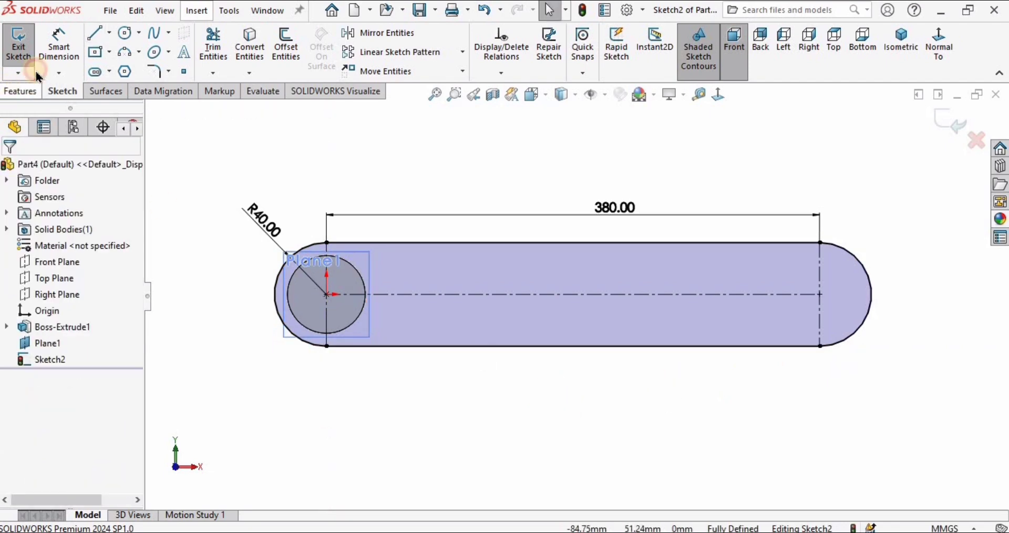
Start a boss extrusion of the closed slot-shaped profile and set its depth to 10 mm.
left_click(24, 45)
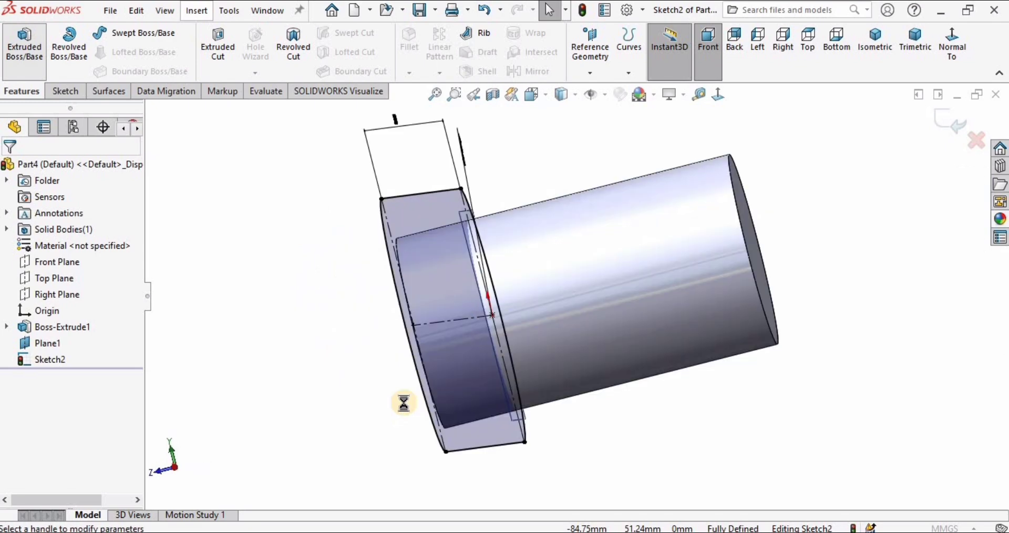
scroll(541, 350, "up", 3)
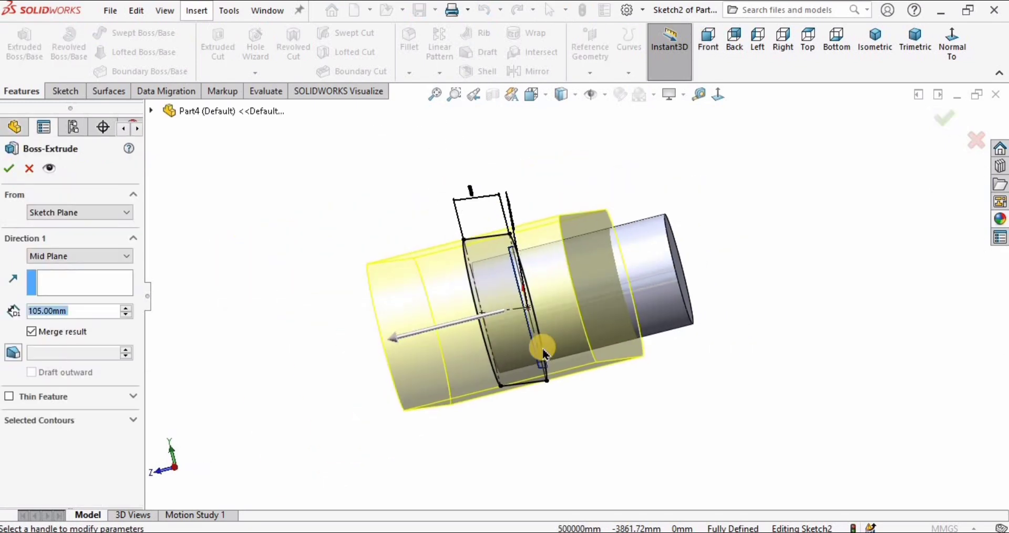
left_click(544, 353)
mouse_move(563, 337)
middle_mouse_down()
mouse_move(583, 401)
mouse_move(532, 322)
middle_mouse_up()
scroll(531, 322, "down", 3)
scroll(531, 322, "up", 4)
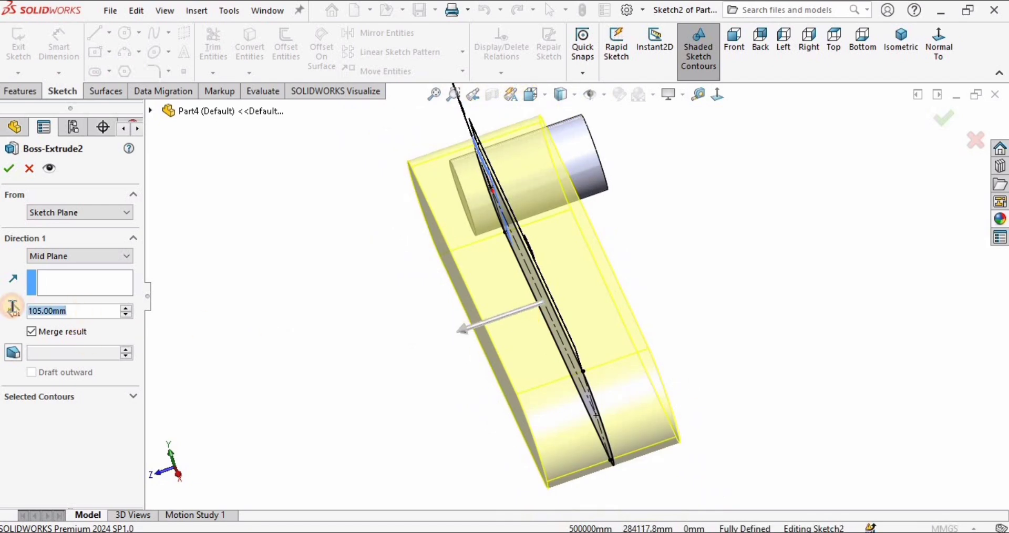
type("10")
key("Return")
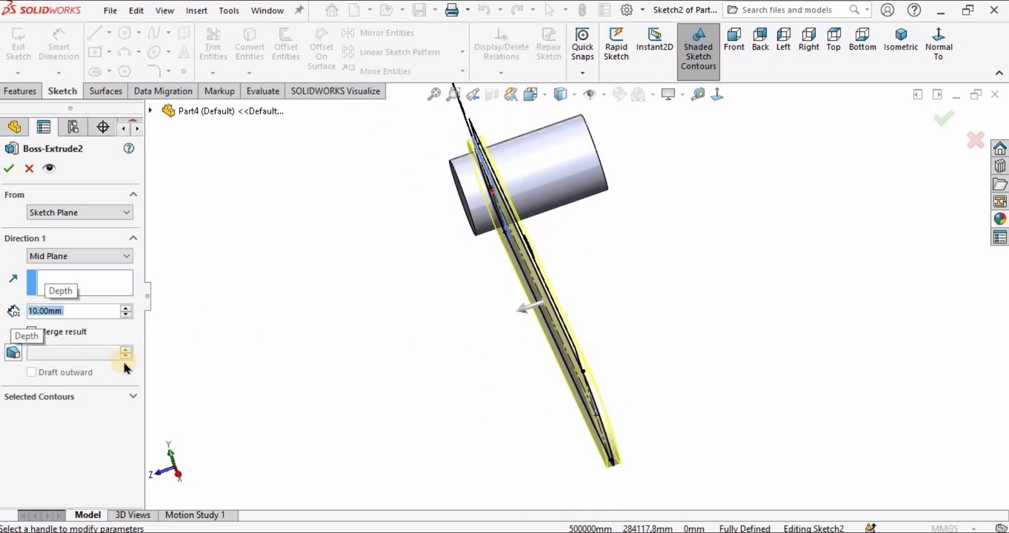
Change the extrusion's end condition from Mid Plane to Blind.
scroll(530, 273, "down", 2)
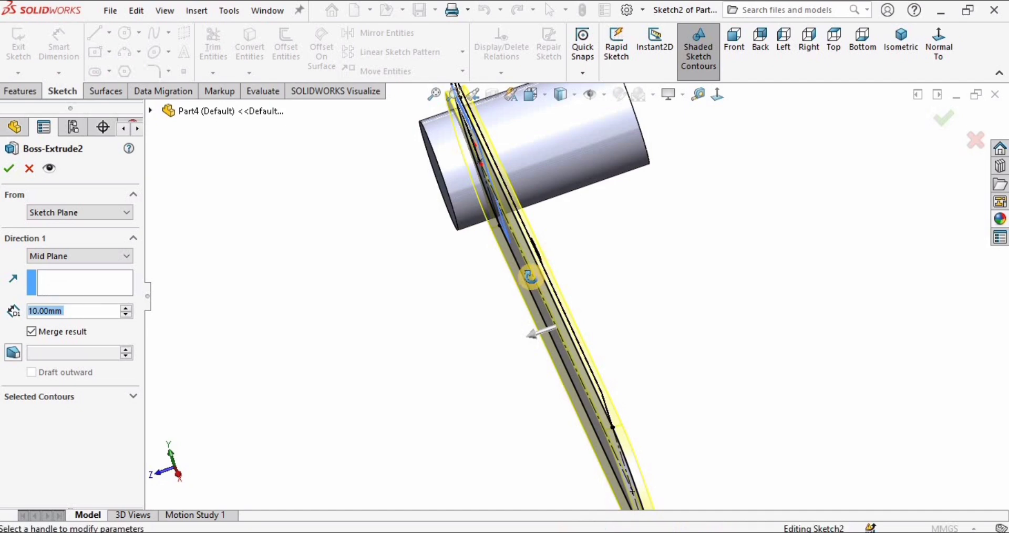
middle_click_drag(530, 275, 547, 293)
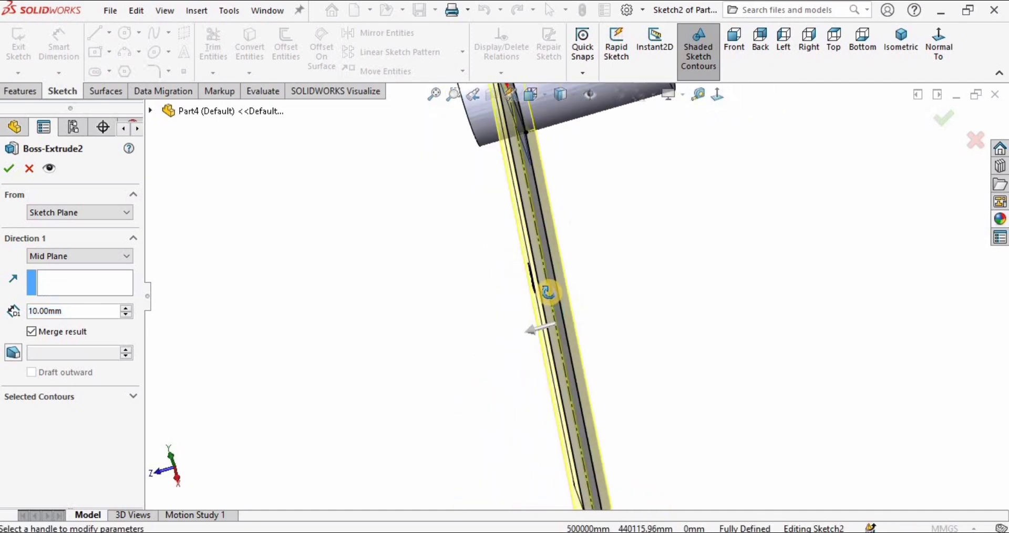
left_click(92, 258)
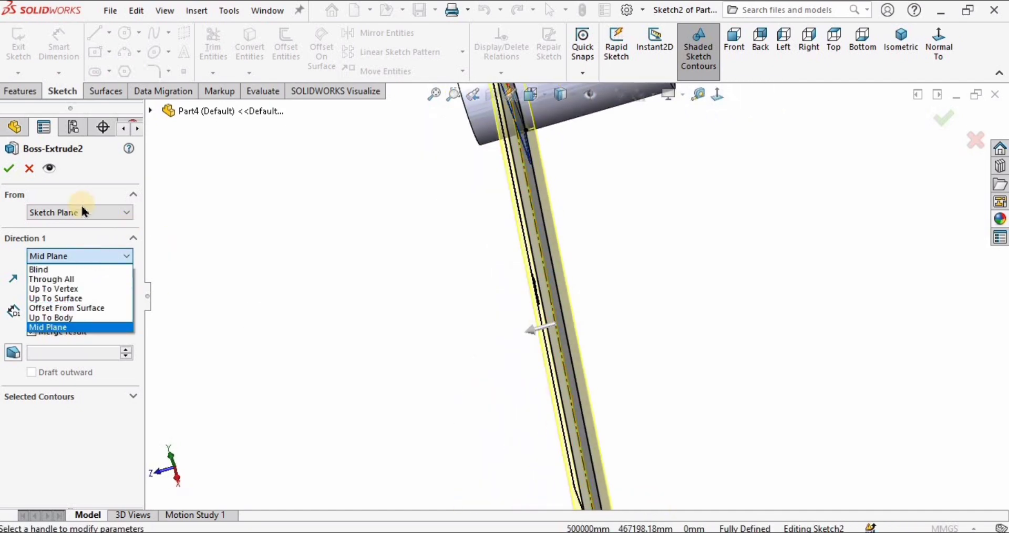
left_click(258, 283)
left_click(783, 42)
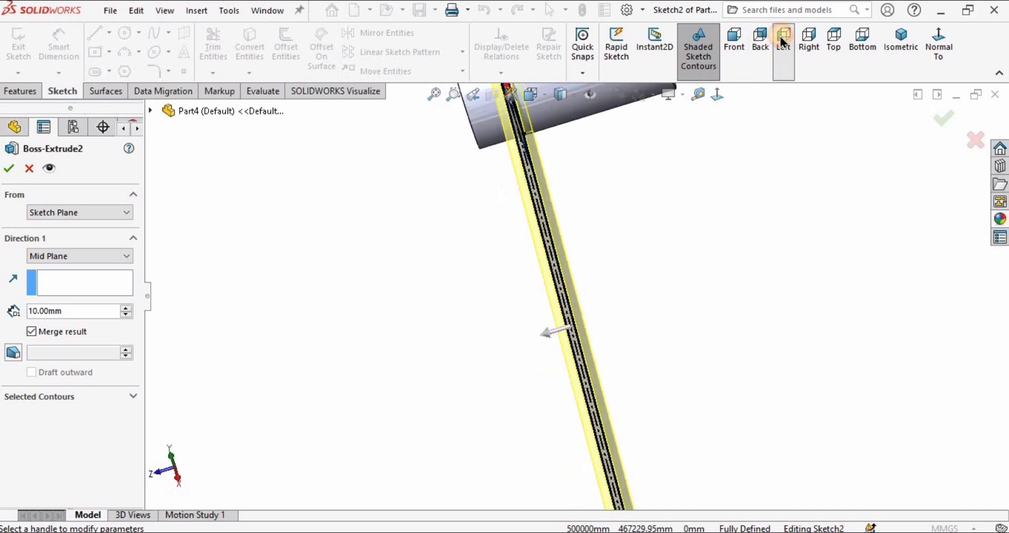
scroll(681, 256, "down", 3)
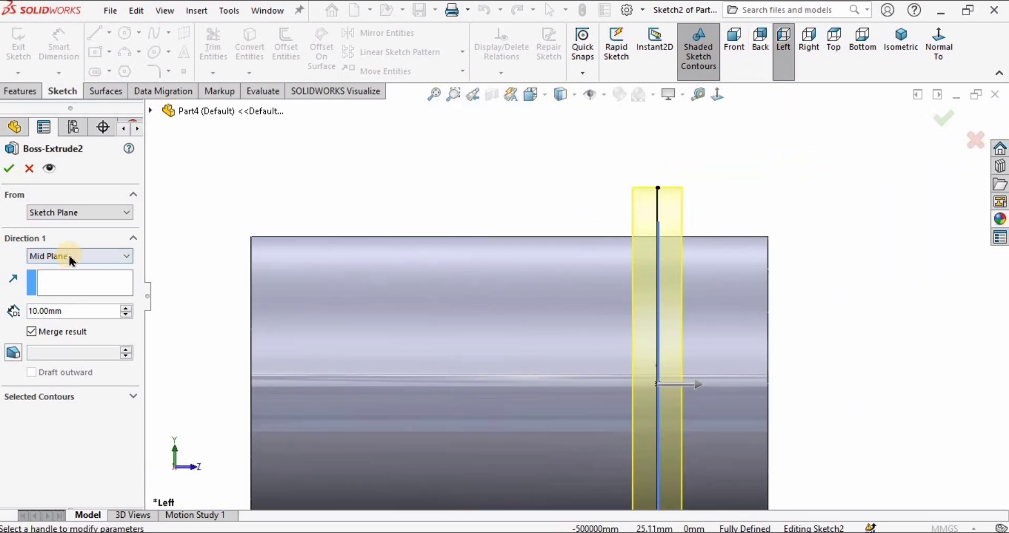
left_click(70, 257)
left_click(49, 271)
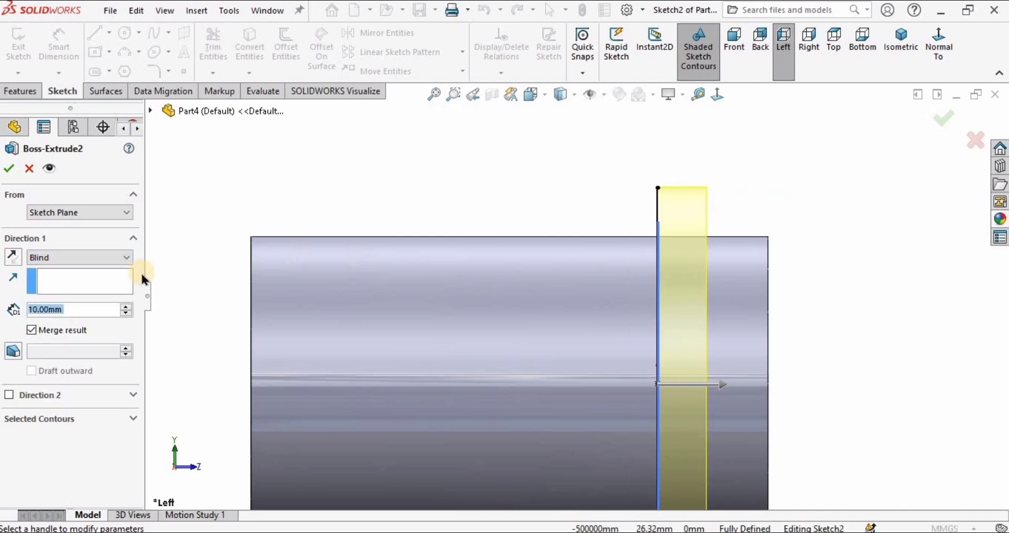
Reverse the blind extrusion so it runs toward the longer end of the cylinder, and complete the feature.
middle_click_drag(491, 355, 615, 188)
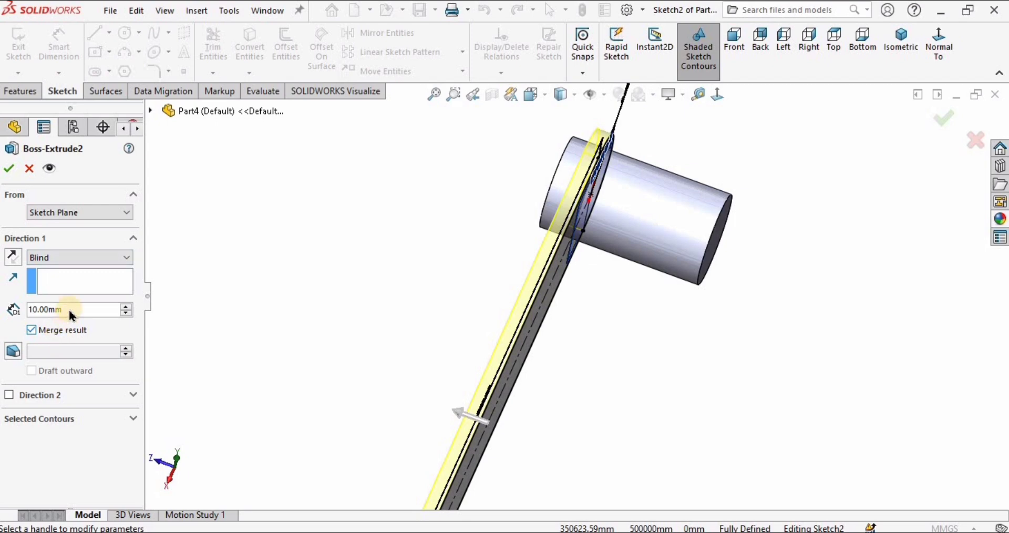
left_click(12, 259)
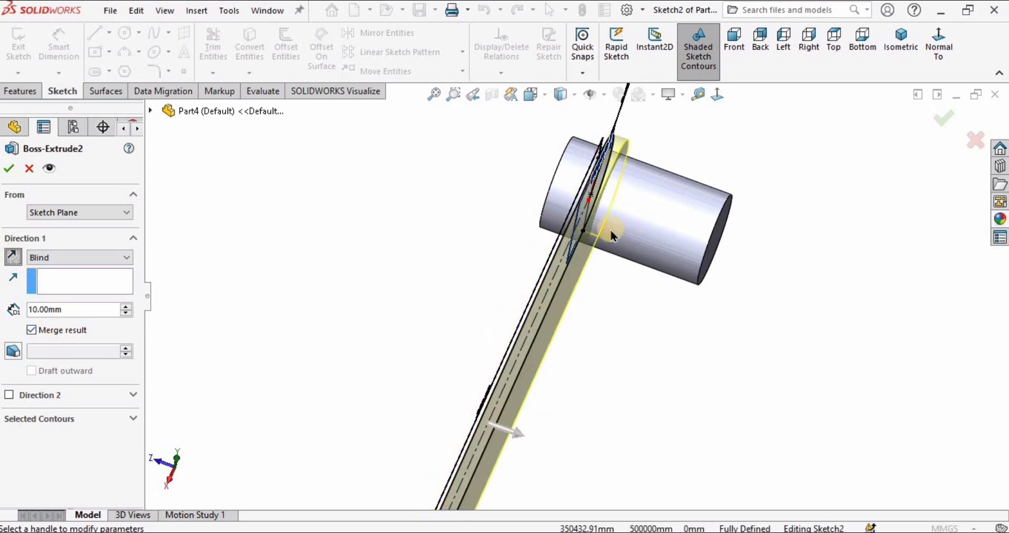
middle_click_drag(522, 443, 594, 357)
left_click(9, 175)
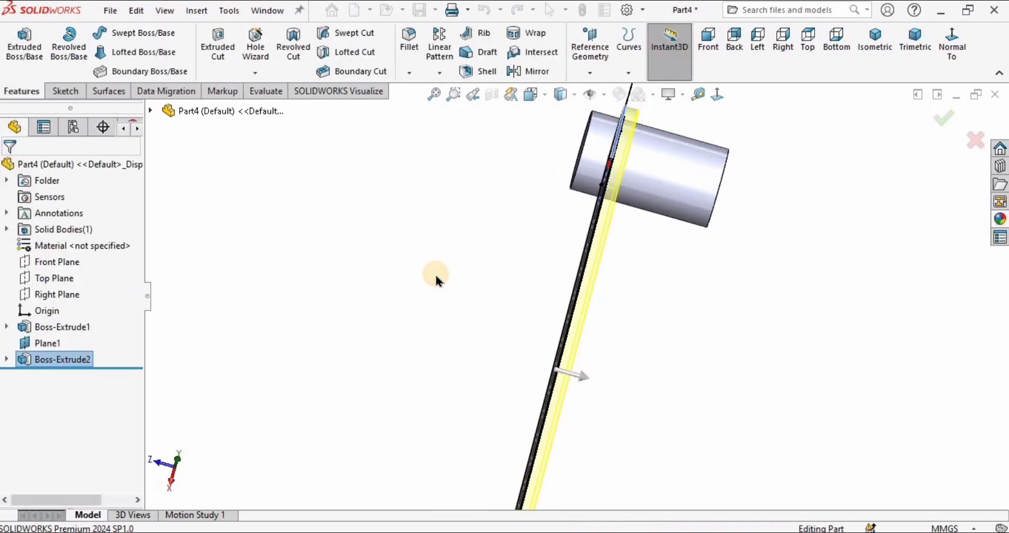
middle_click_drag(682, 358, 772, 261)
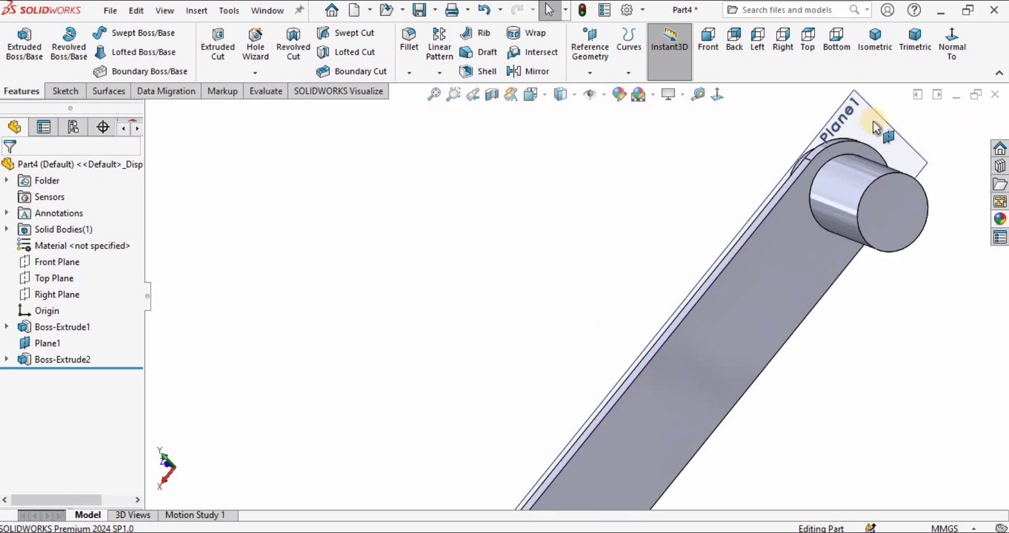
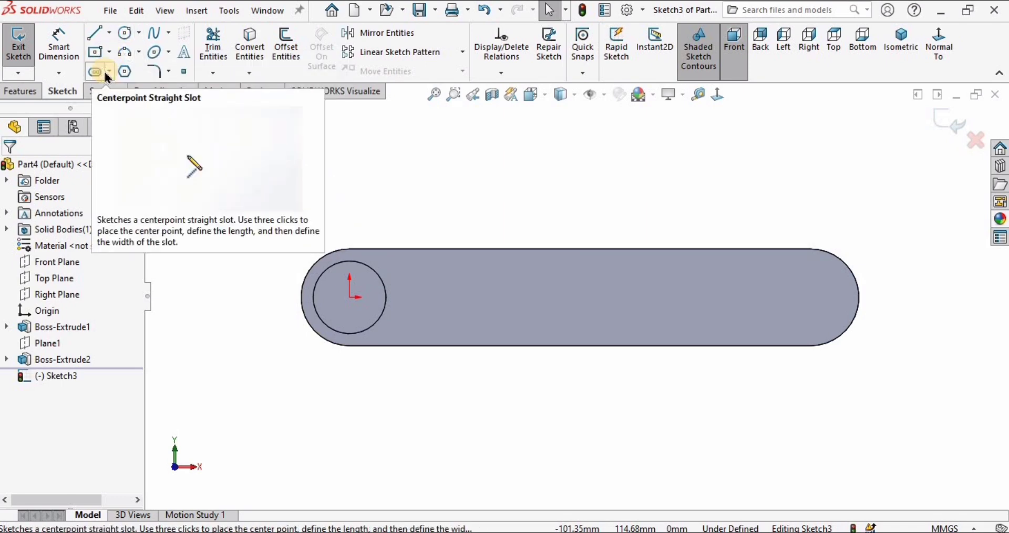
Try sketching a centerpoint straight slot freehand in the middle of the arm-link face, in line with the origin.
left_click(110, 73)
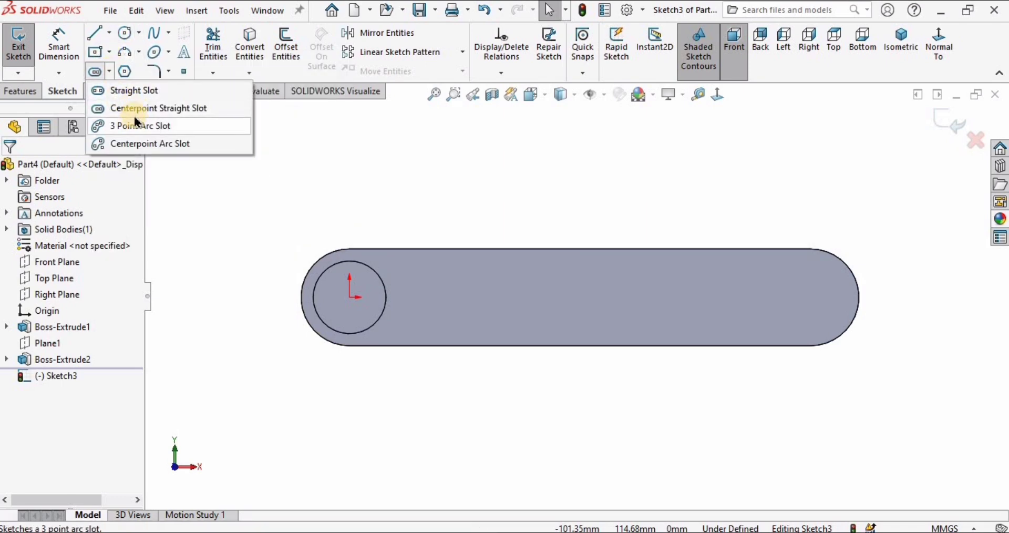
left_click(152, 110)
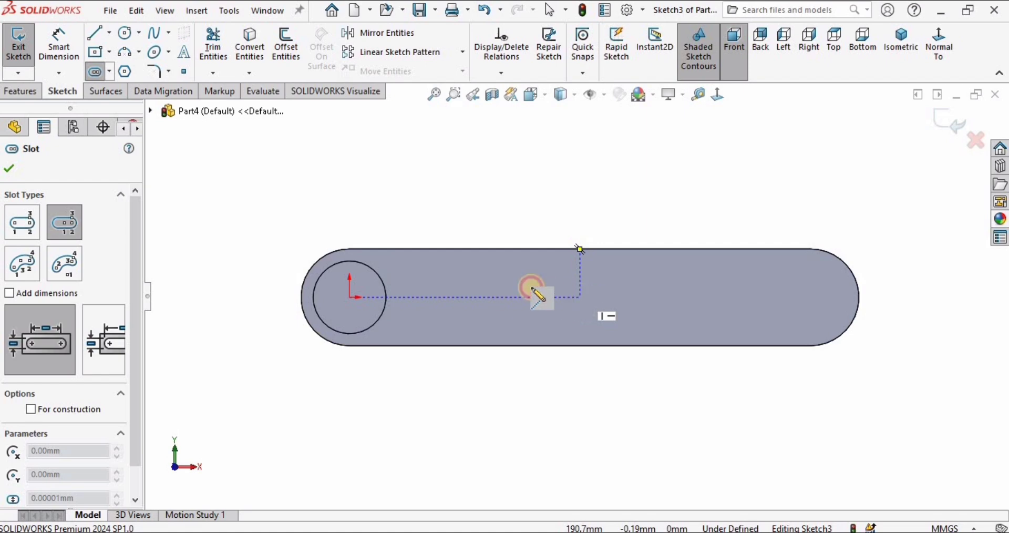
left_click(580, 298)
left_click(483, 295)
left_click(481, 283)
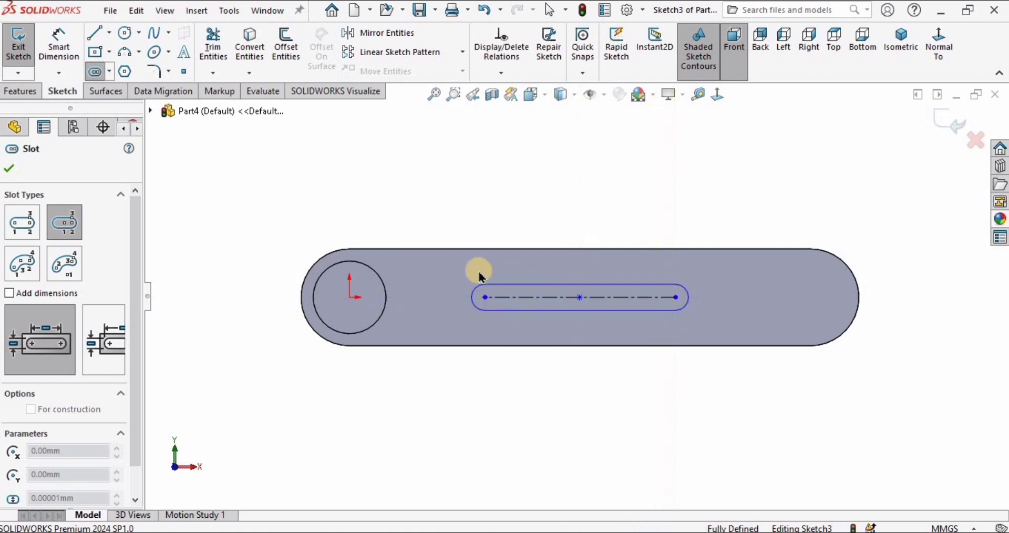
left_click(481, 270)
key("Escape")
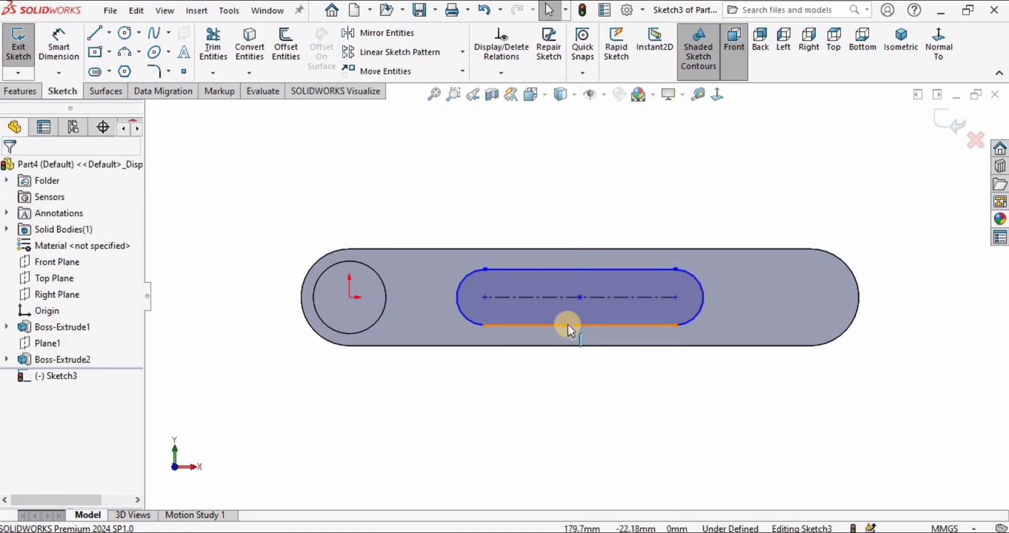
Draw a horizontal centreline from the origin to the centre of the arm link's far rounded end.
scroll(601, 295, "down", 2)
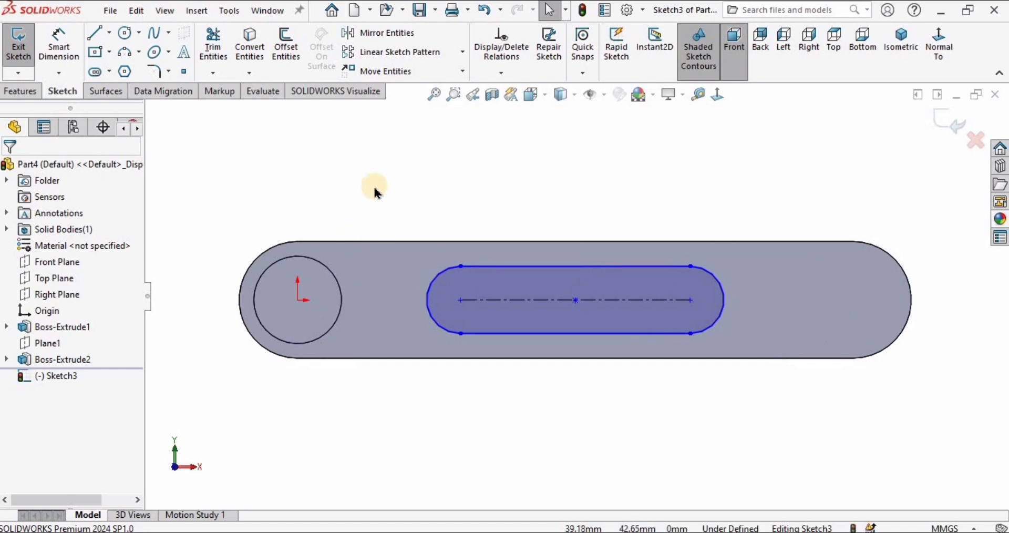
left_click(109, 32)
left_click(117, 72)
left_click(298, 300)
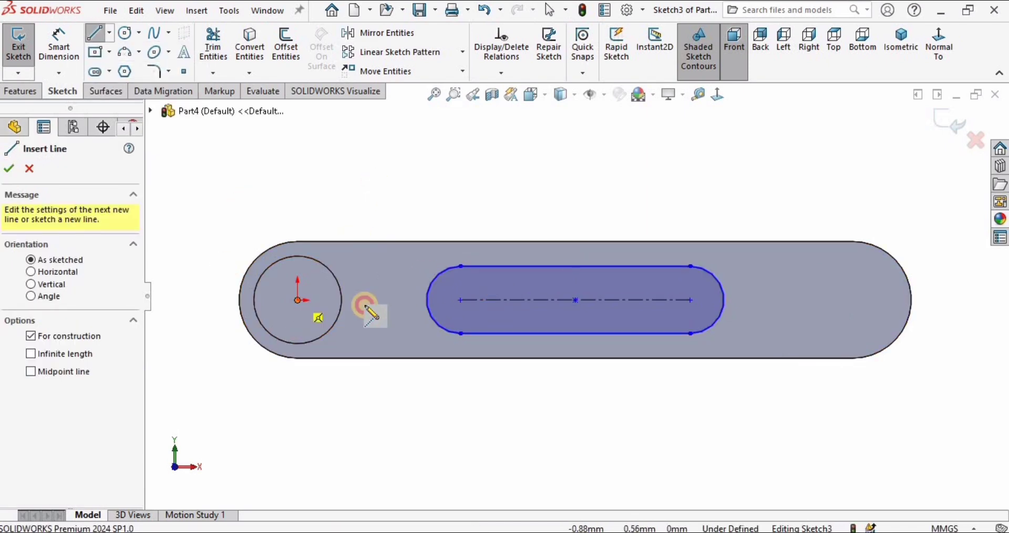
left_click(854, 300)
key("Escape")
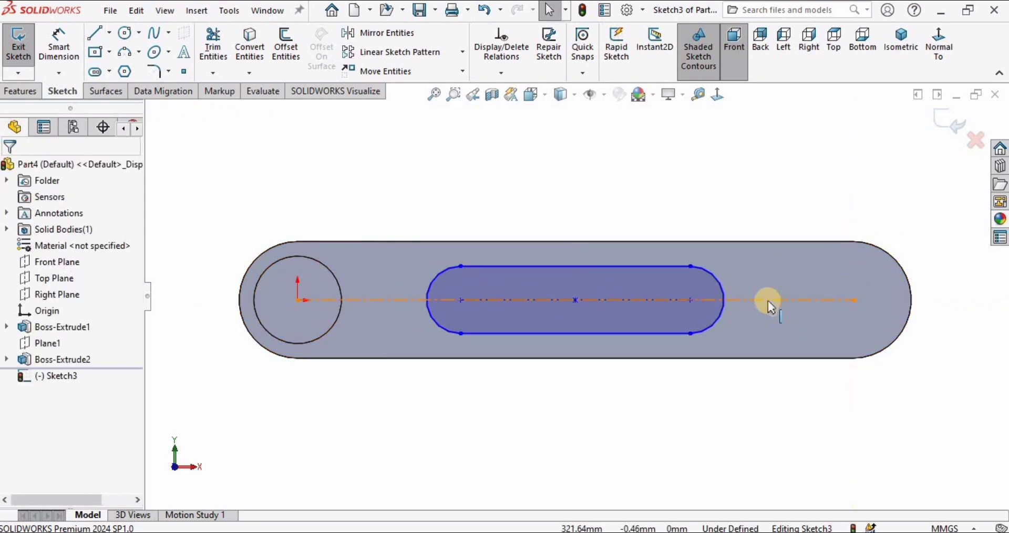
Delete the freehand slot from the sketch, keeping the centreline.
left_click(576, 300)
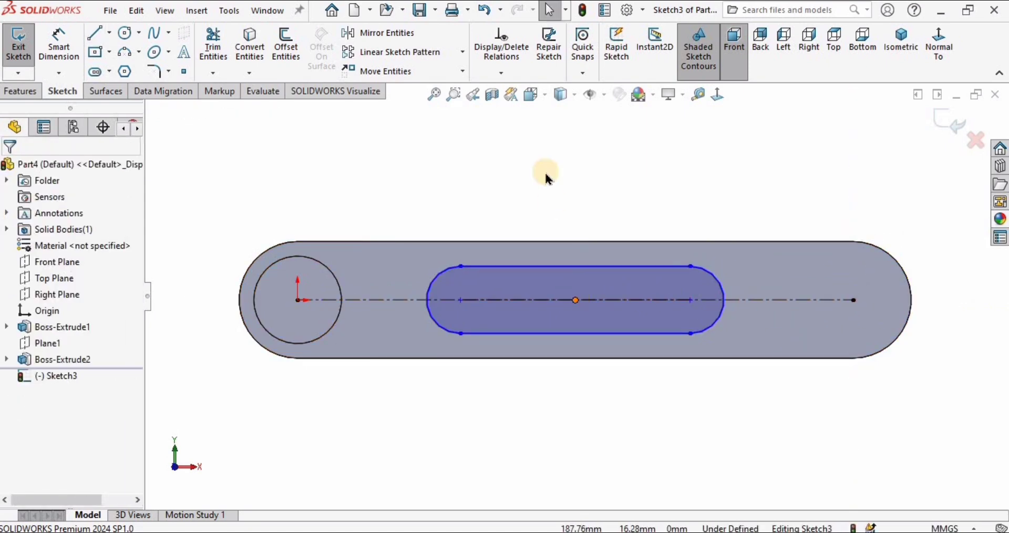
left_click(560, 266)
key("Delete")
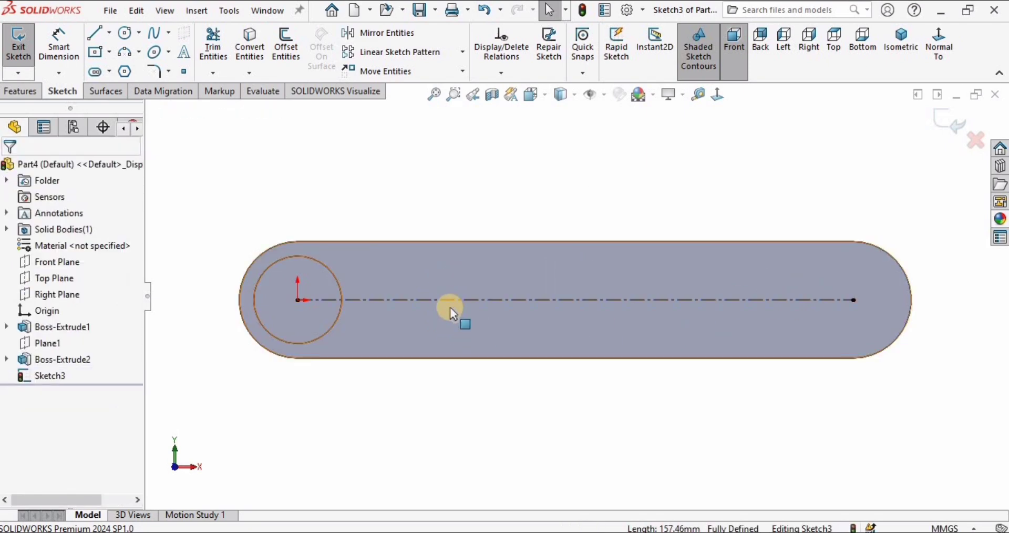
Sketch a centerpoint straight slot at the centreline's midpoint, about 176 mm between arc centres and about 41 mm wide.
scroll(450, 307, "down", 2)
left_click(112, 75)
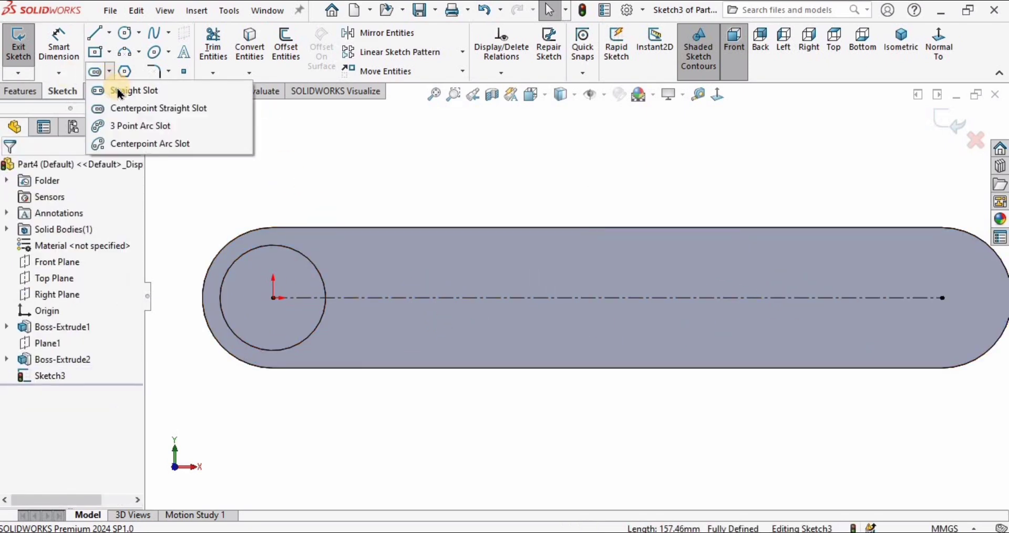
left_click(159, 107)
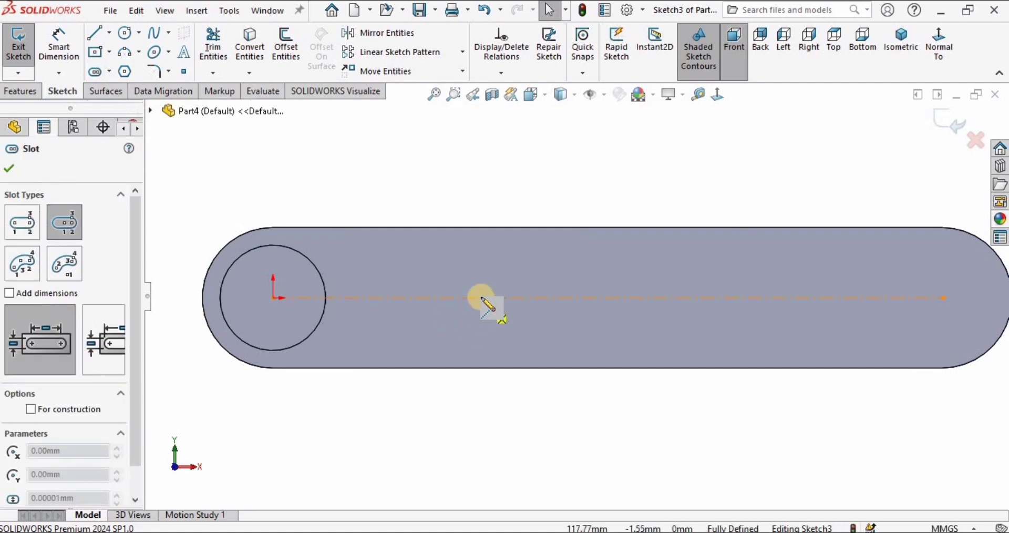
left_click(608, 297)
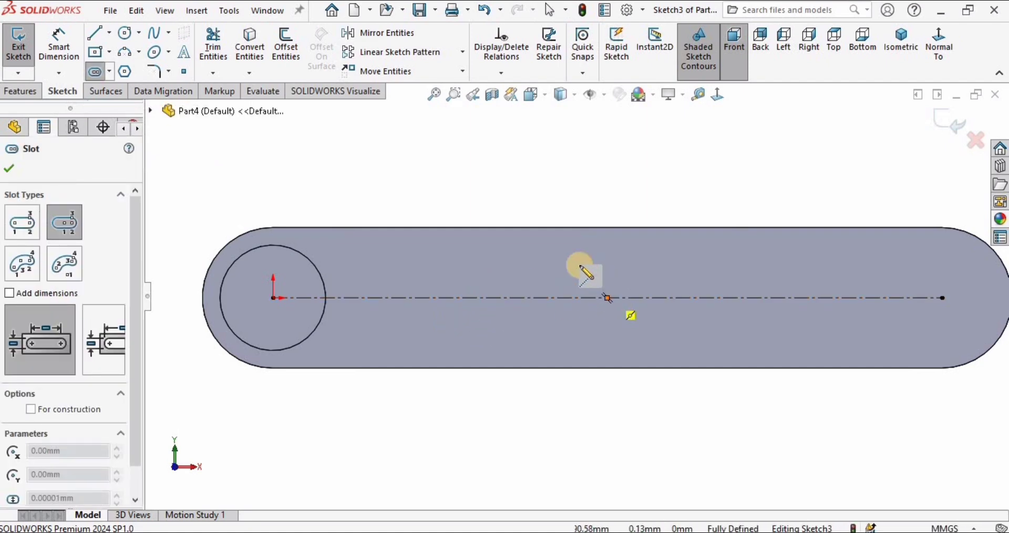
left_click(453, 298)
left_click(451, 287)
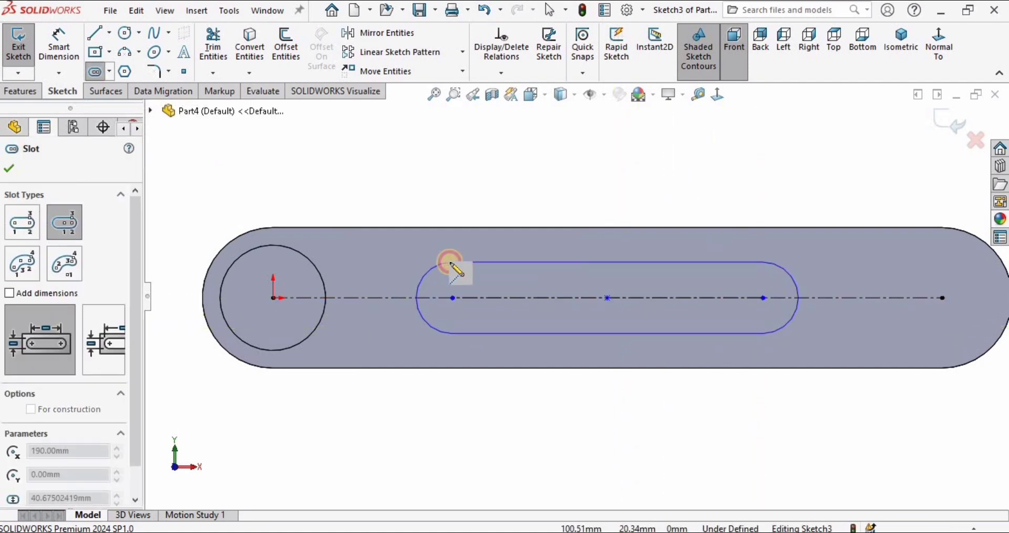
key("Escape")
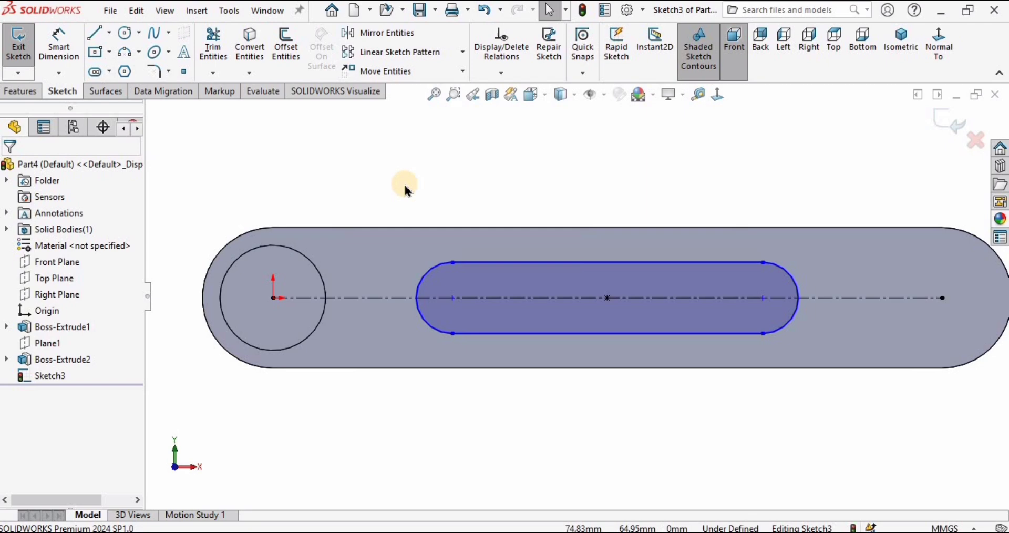
Dimension the slot's straight upper edge and set its length to 150 mm.
left_click(58, 43)
left_click(524, 191)
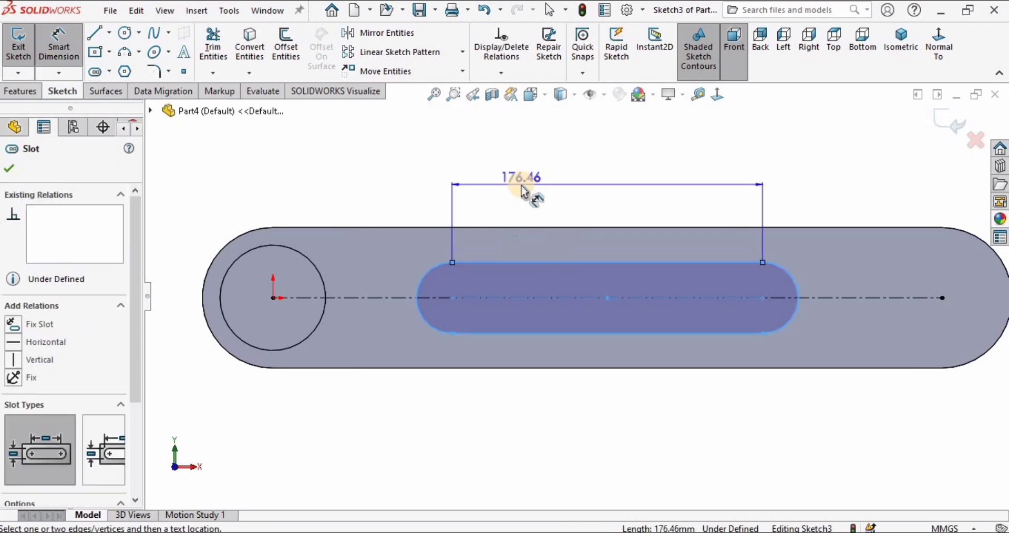
left_click(522, 185)
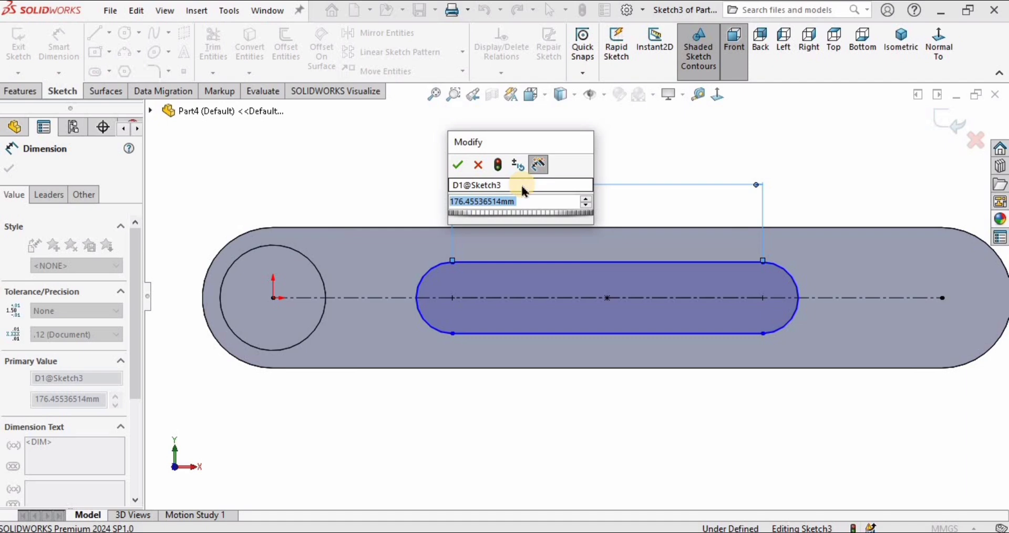
type("150")
key("Return")
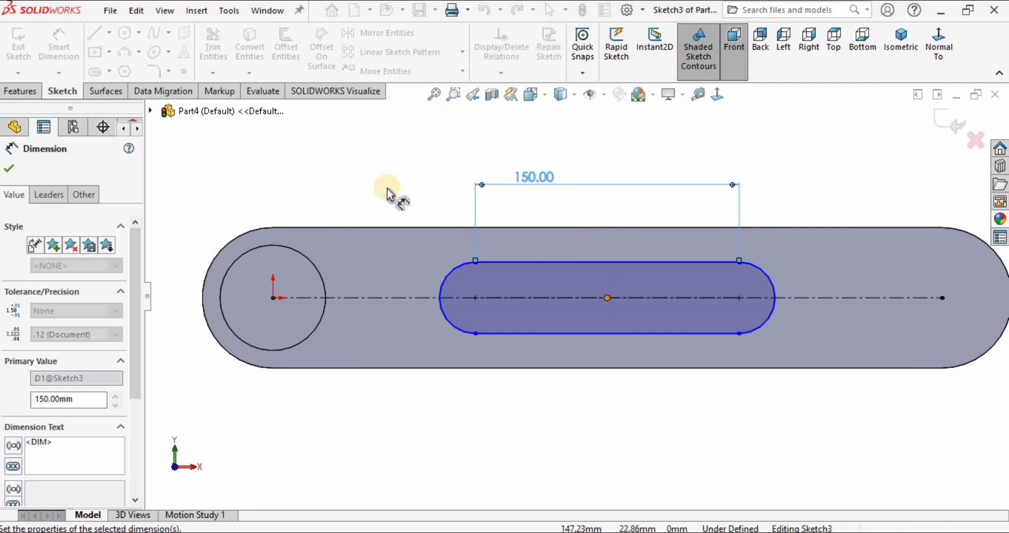
Dimension the rounded end of the central slot and set its radius to 25 mm.
left_click(445, 274)
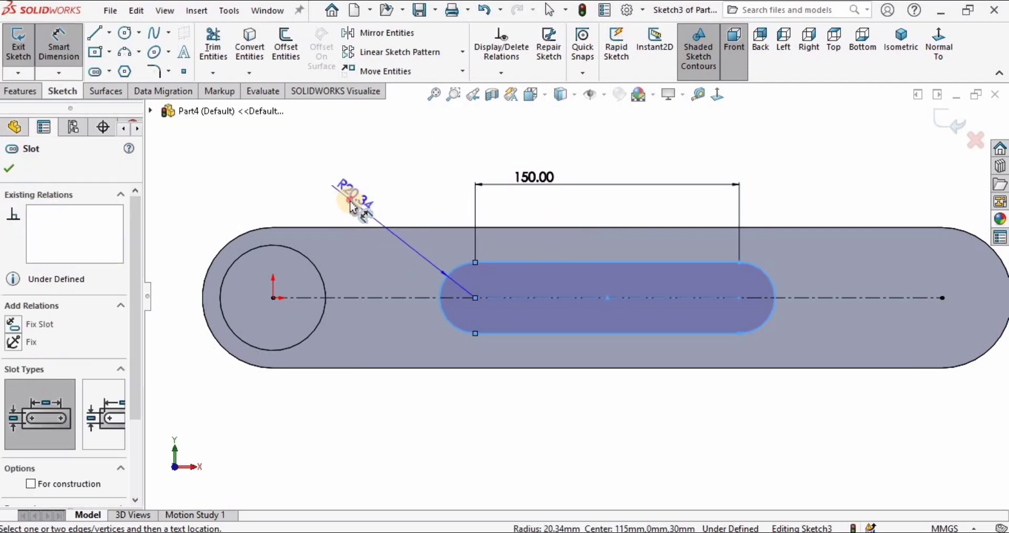
left_click(350, 205)
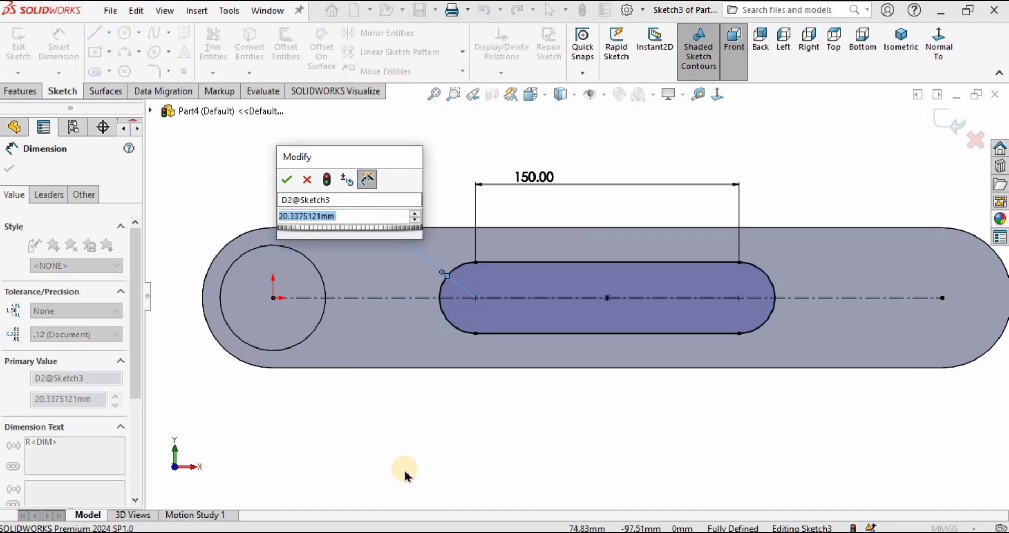
type("25")
key("Return")
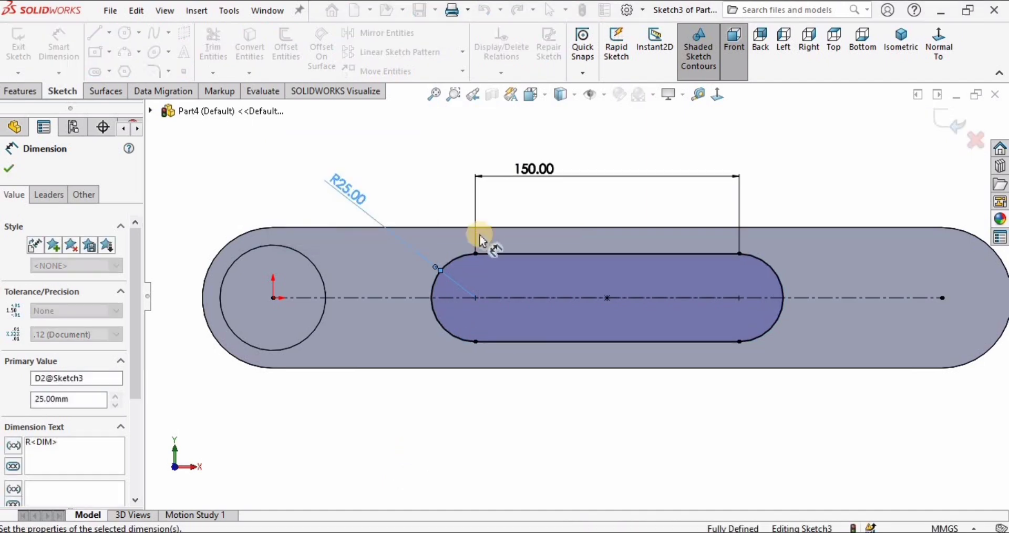
left_click(402, 162)
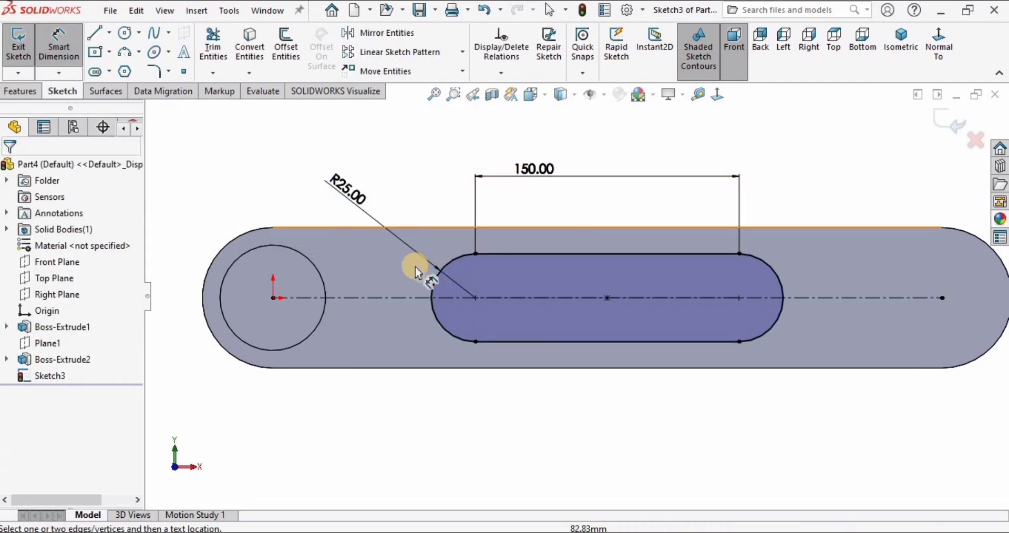
Cut the slot profile through the arm link with an Extruded Cut set to Through All.
left_click(21, 91)
left_click(217, 48)
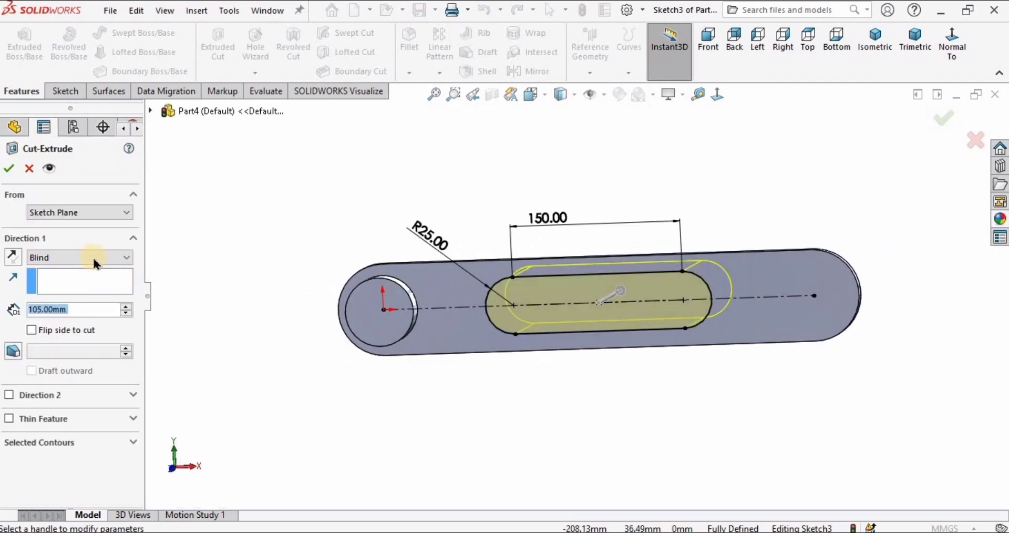
left_click(99, 257)
left_click(47, 277)
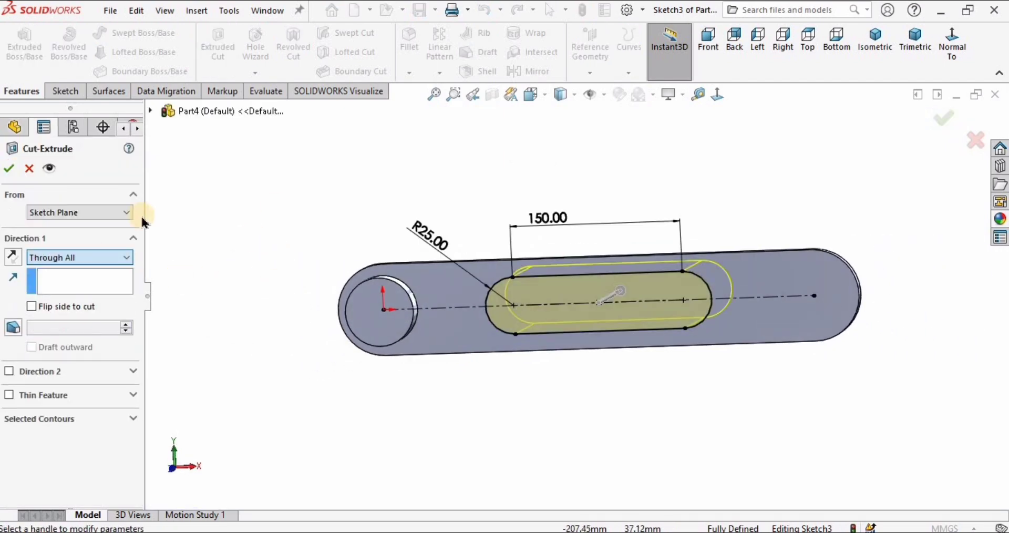
left_click(8, 168)
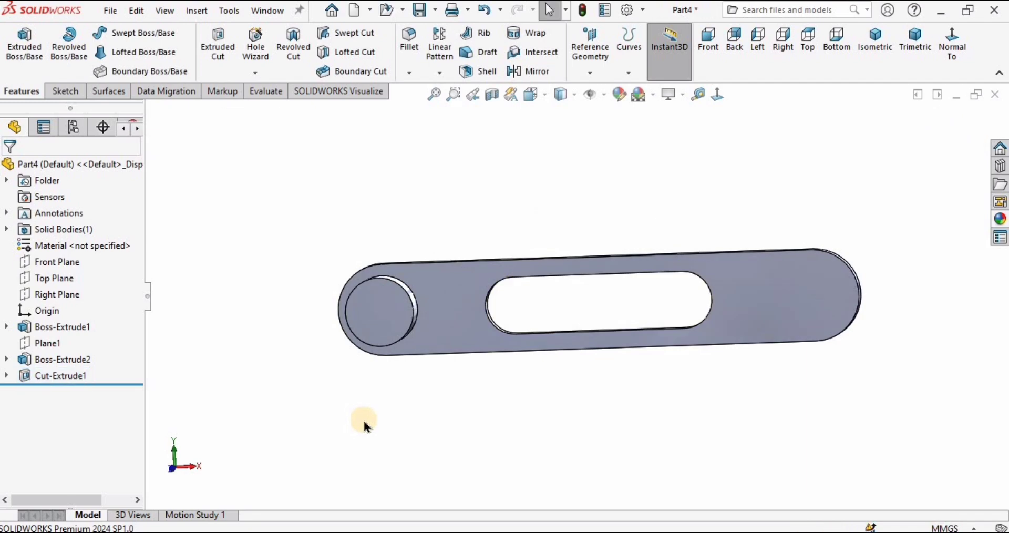
middle_click_drag(431, 390, 661, 293)
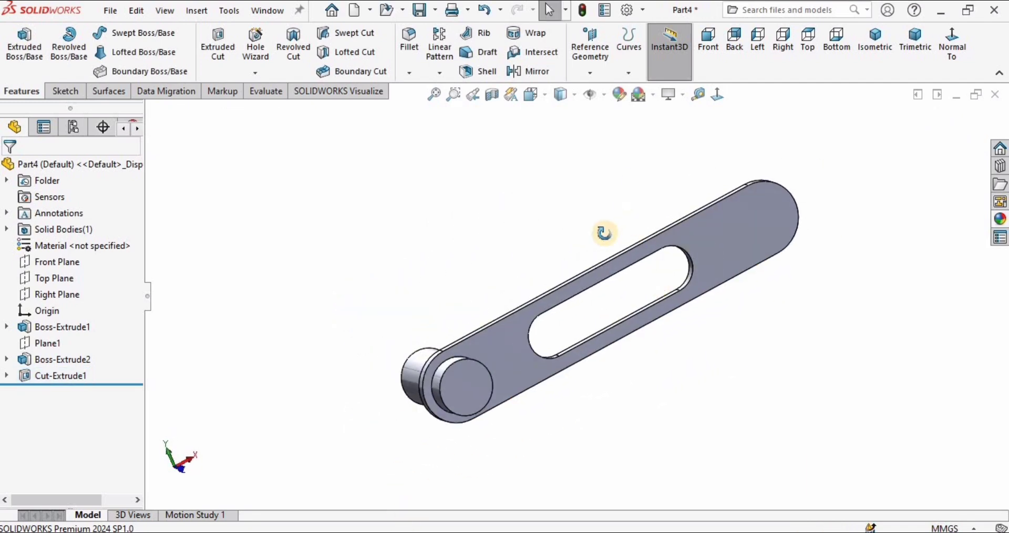
middle_click_drag(604, 233, 117, 274)
left_click(62, 326)
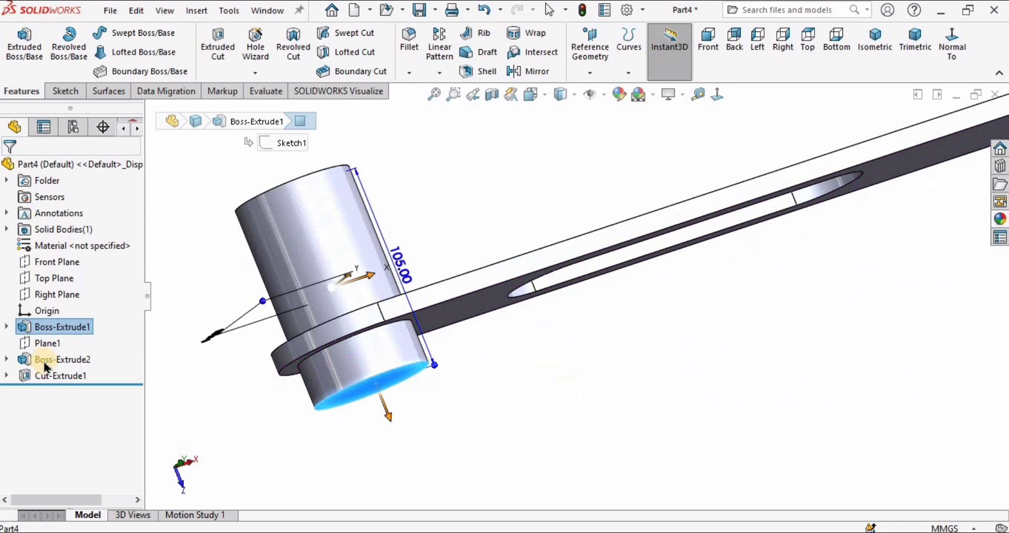
left_click(210, 325)
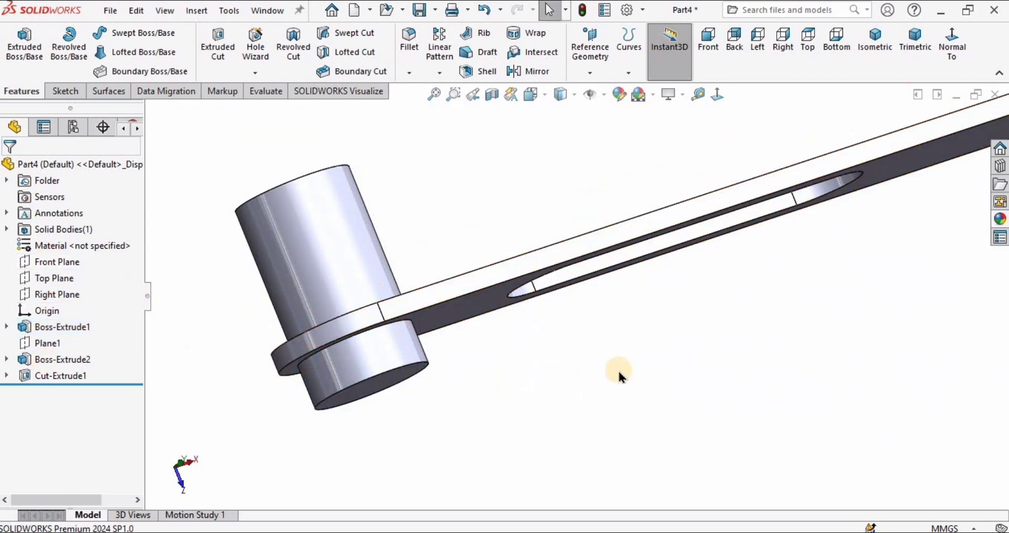
scroll(608, 366, "up", 3)
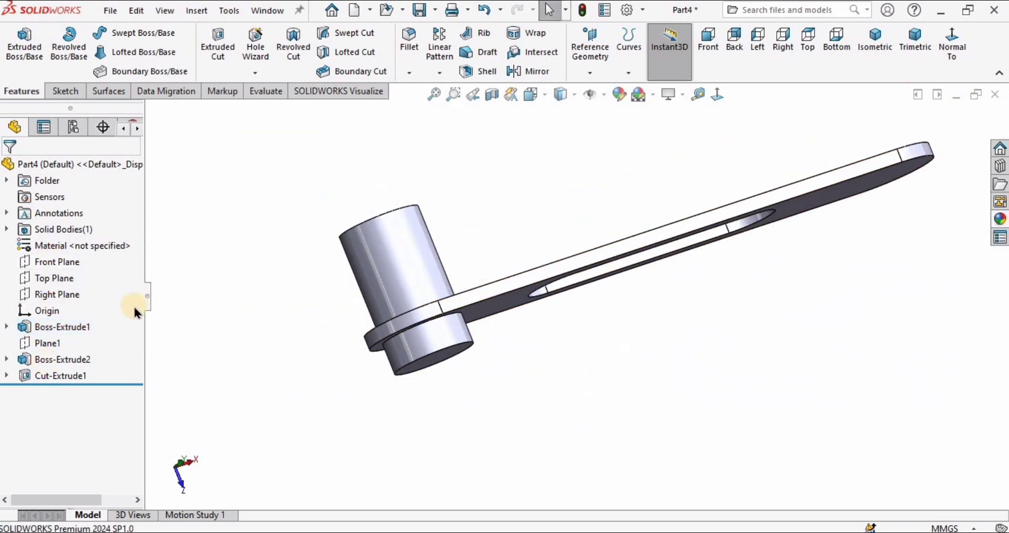
Start a sketch on the Front Plane and draw a circle about 63 mm in diameter, centred on the link's far rounded end.
left_click(60, 260)
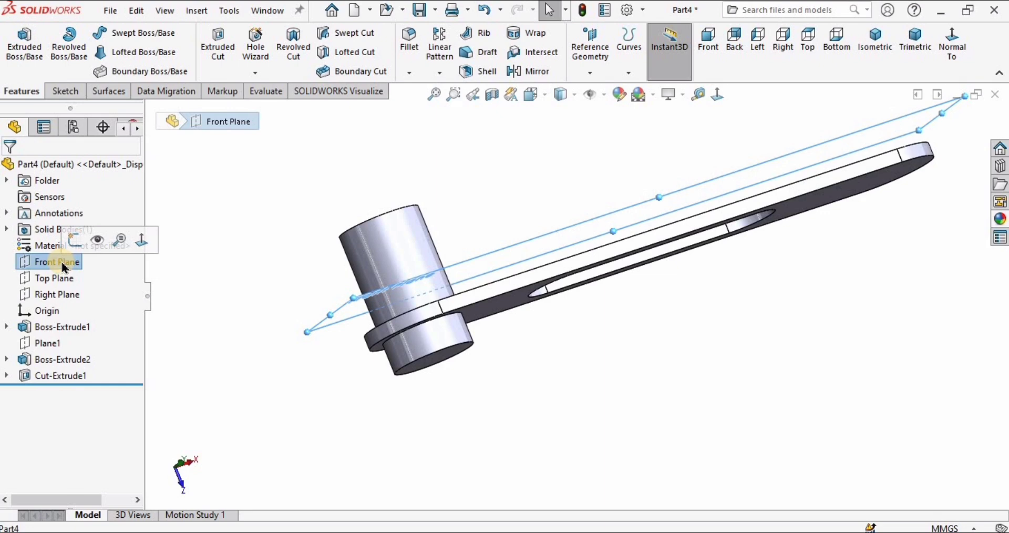
left_click(76, 241)
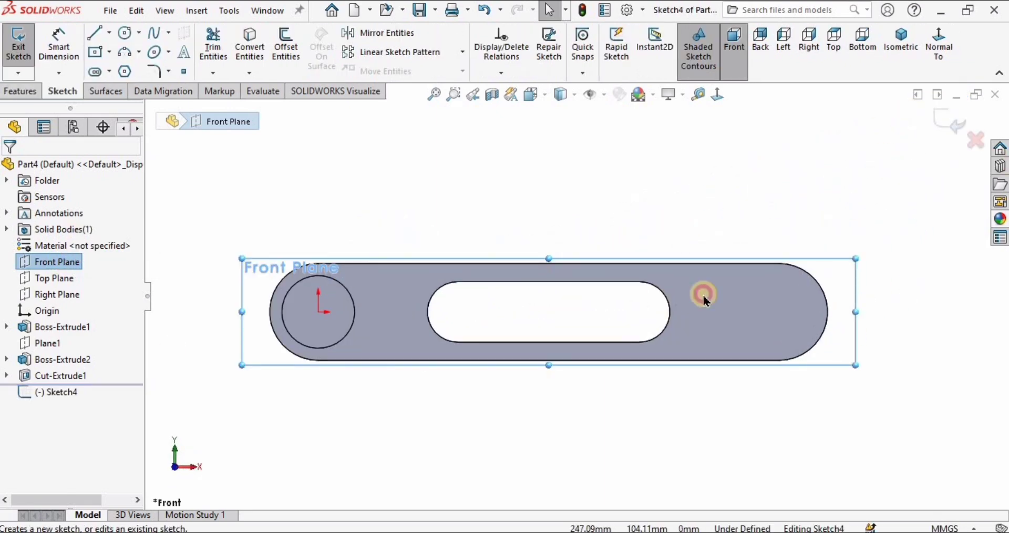
left_click(704, 298)
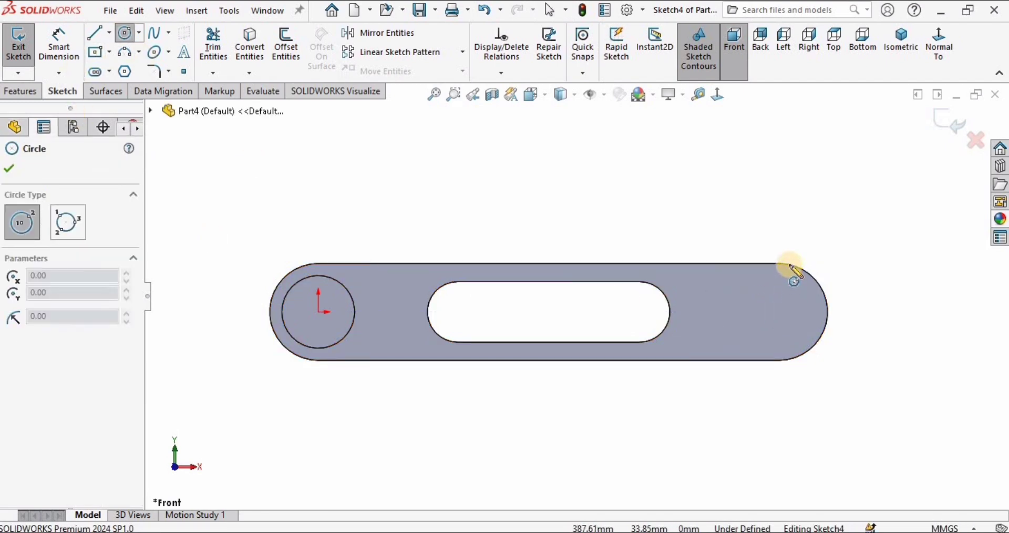
scroll(777, 326, "down", 2)
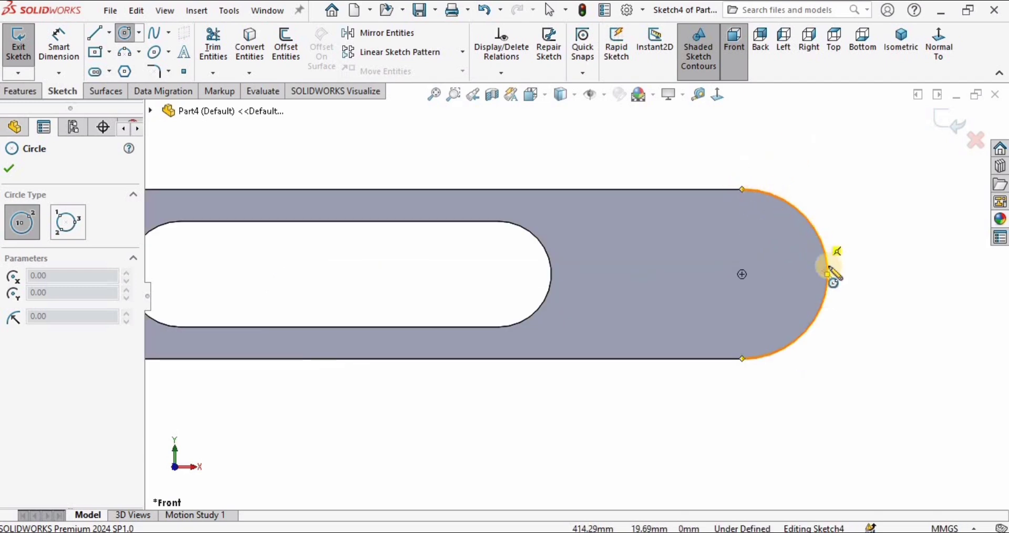
left_click(742, 274)
left_click(741, 209)
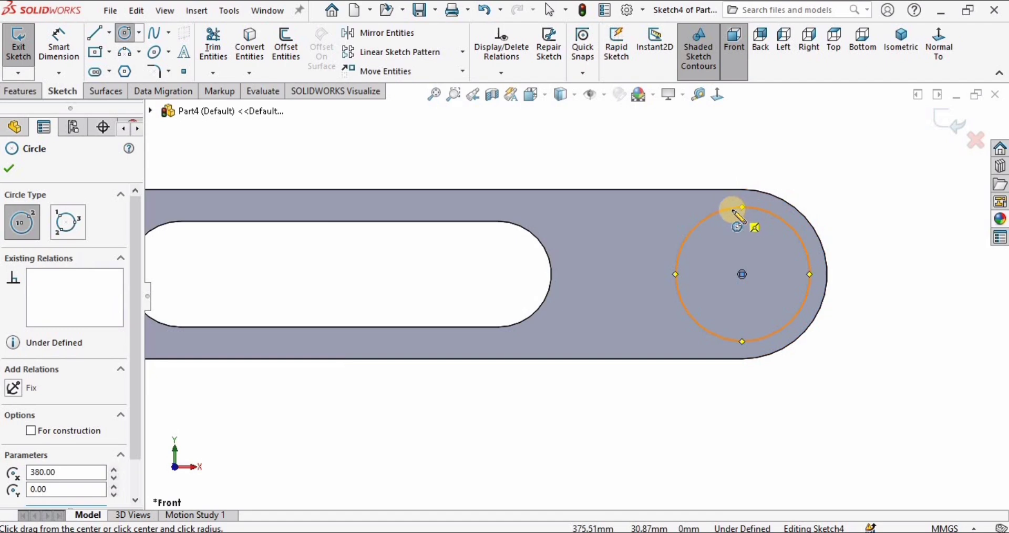
key("Escape")
Dimension the new circle at the link's far end and set its diameter to 60 mm.
left_click(58, 44)
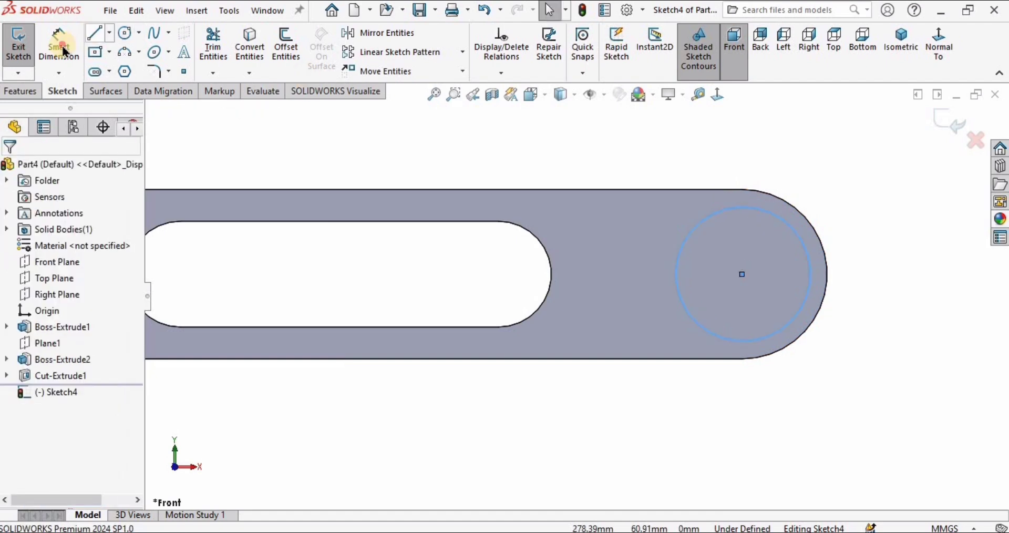
left_click(721, 339)
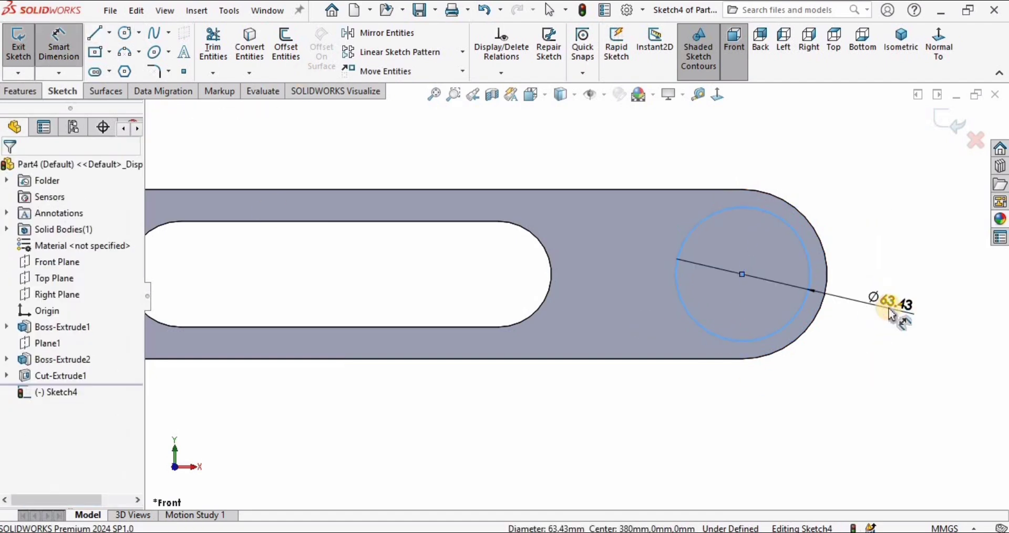
left_click(890, 313)
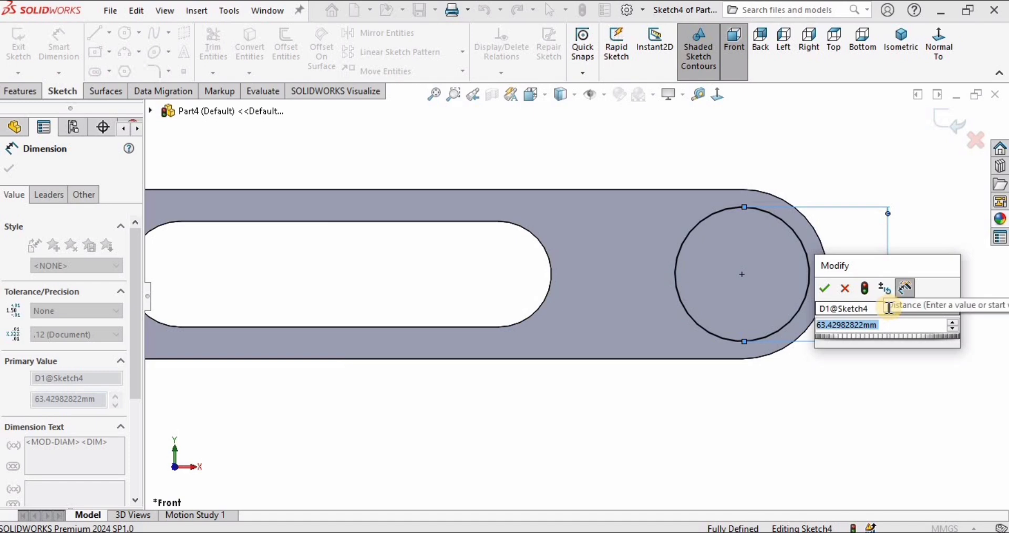
type("60")
key("Return")
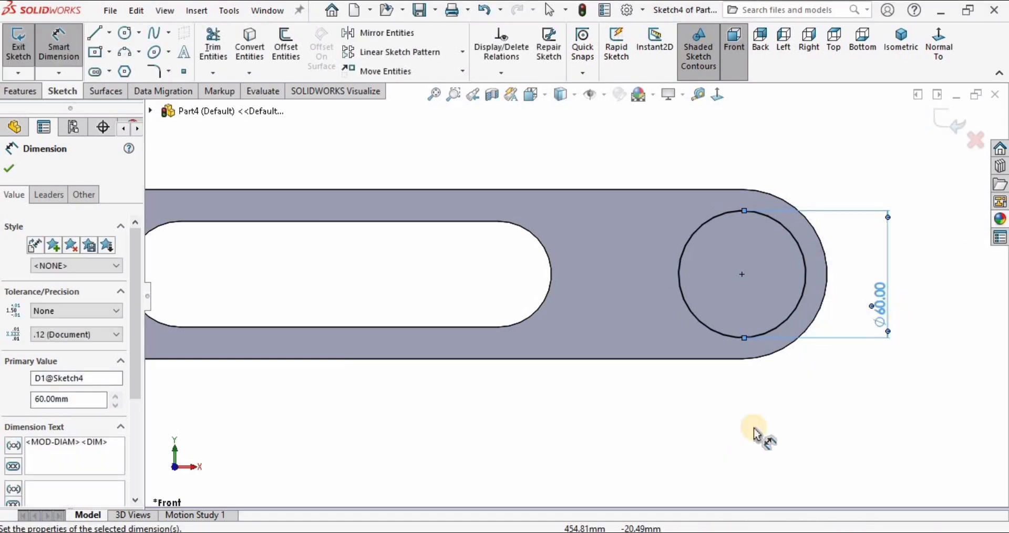
left_click(754, 430)
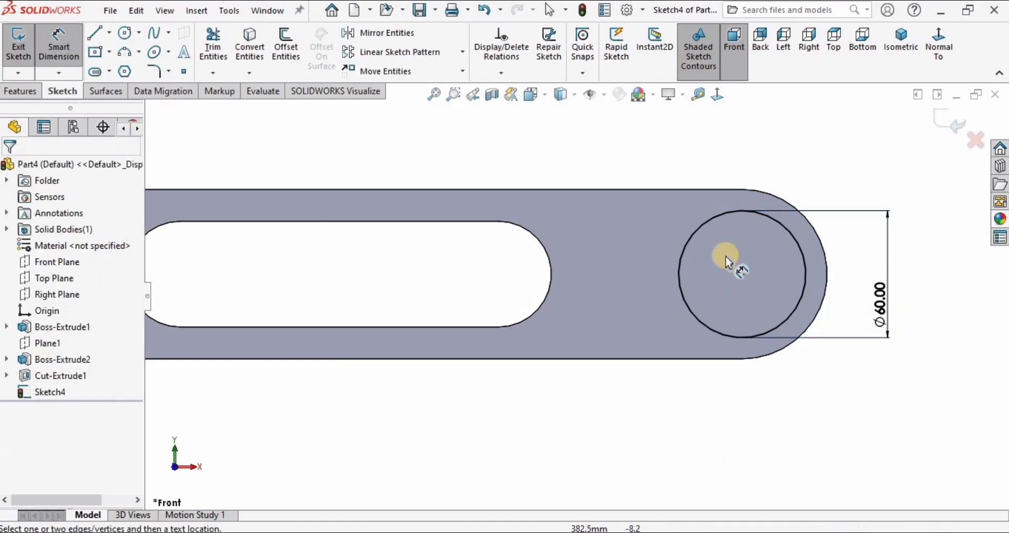
Extrude the 60 mm circle as a boss 105 mm deep from the Mid Plane, merged with the link.
left_click(20, 92)
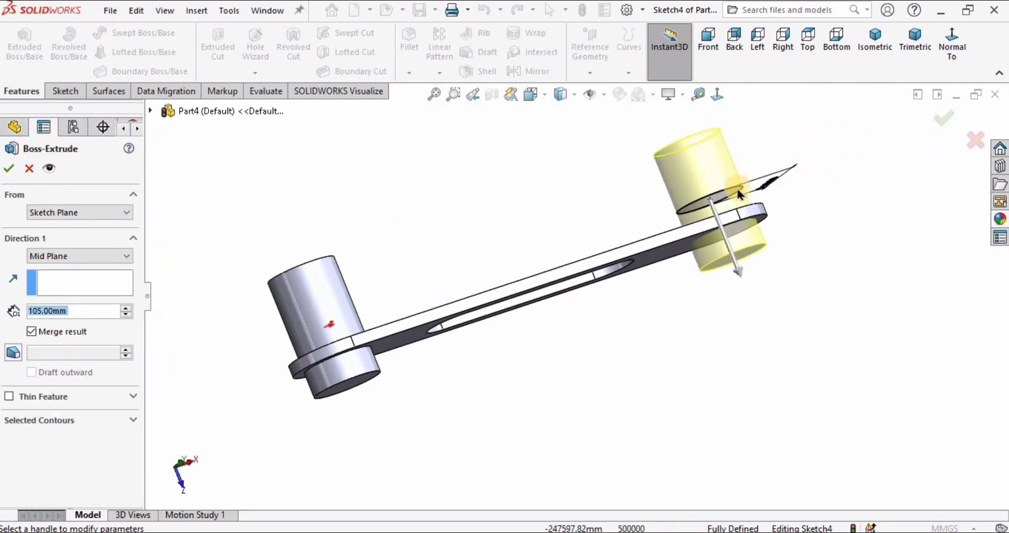
left_click(66, 309)
left_click(9, 169)
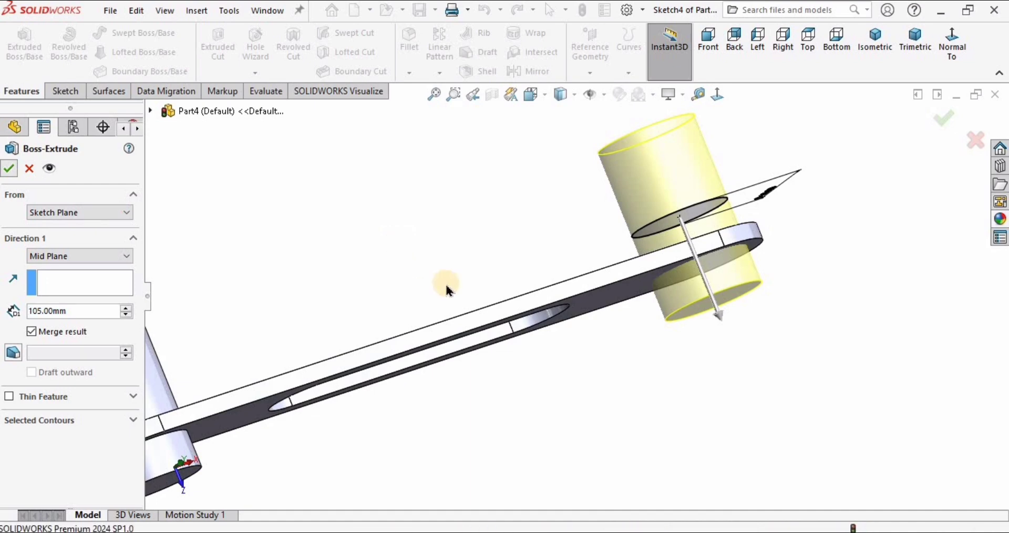
scroll(455, 300, "down", 4)
scroll(458, 304, "up", 5)
mouse_move(468, 310)
middle_mouse_down()
mouse_move(459, 225)
mouse_move(473, 264)
mouse_move(439, 218)
mouse_move(444, 254)
mouse_move(416, 360)
mouse_move(439, 315)
mouse_move(482, 314)
middle_mouse_up()
left_click(482, 330)
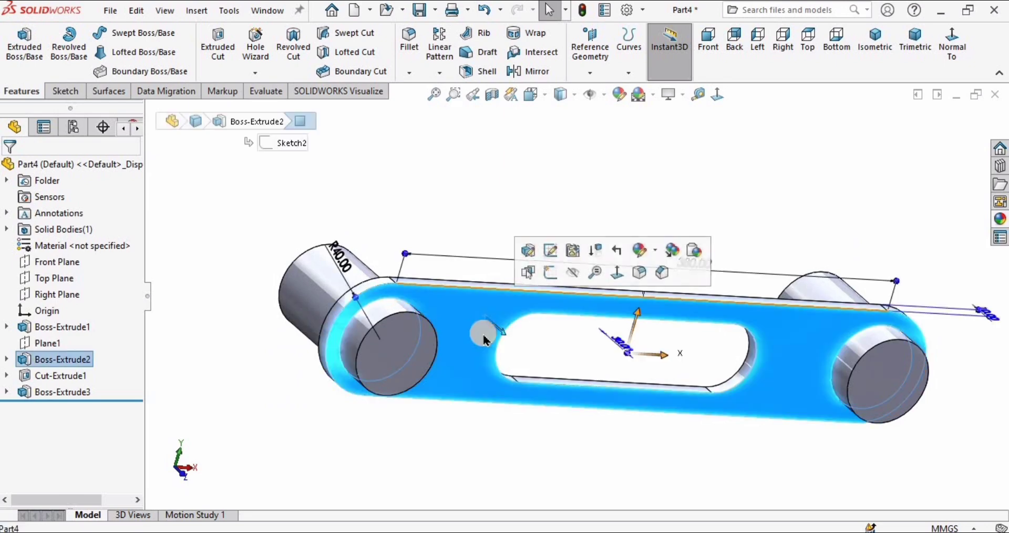
left_click(478, 215)
middle_click_drag(486, 209, 478, 311)
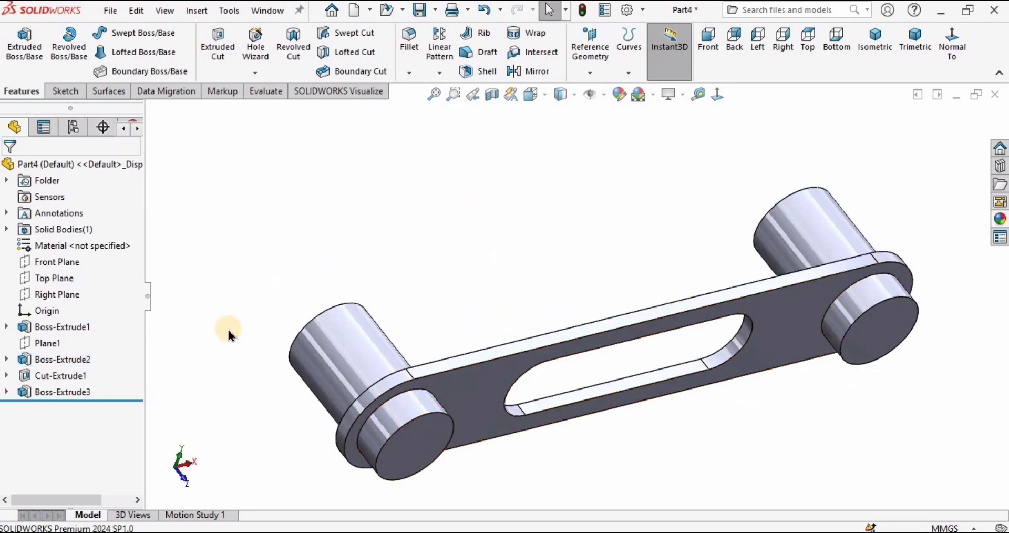
Mirror the flat link plate extrusion, without its slot cut, about the Front Plane.
left_click(529, 72)
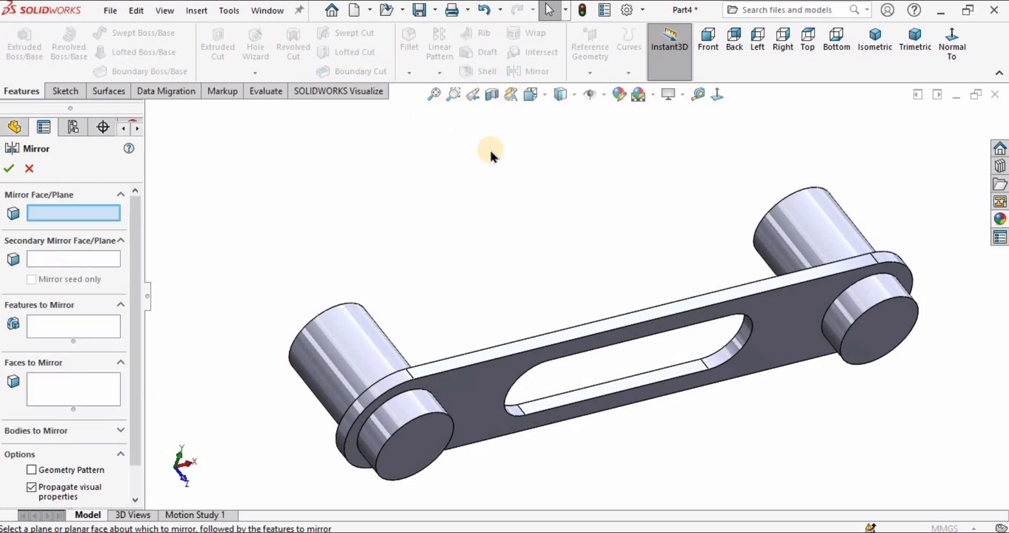
left_click(60, 331)
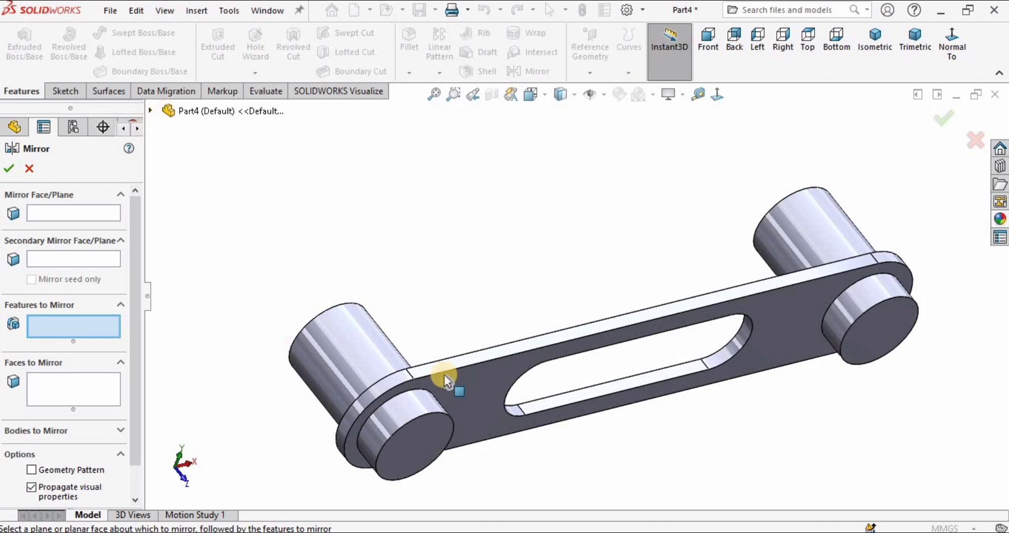
left_click(459, 388)
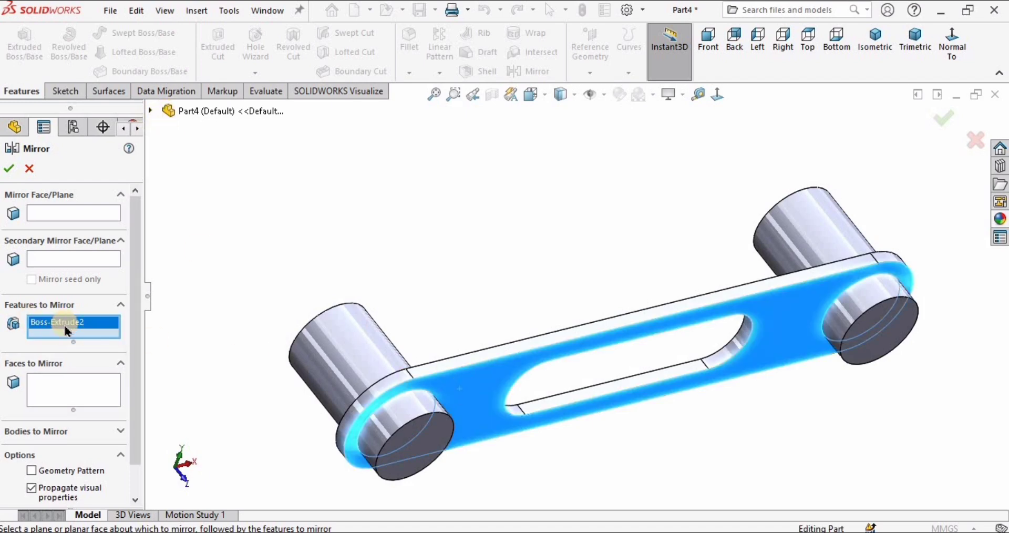
left_click(53, 214)
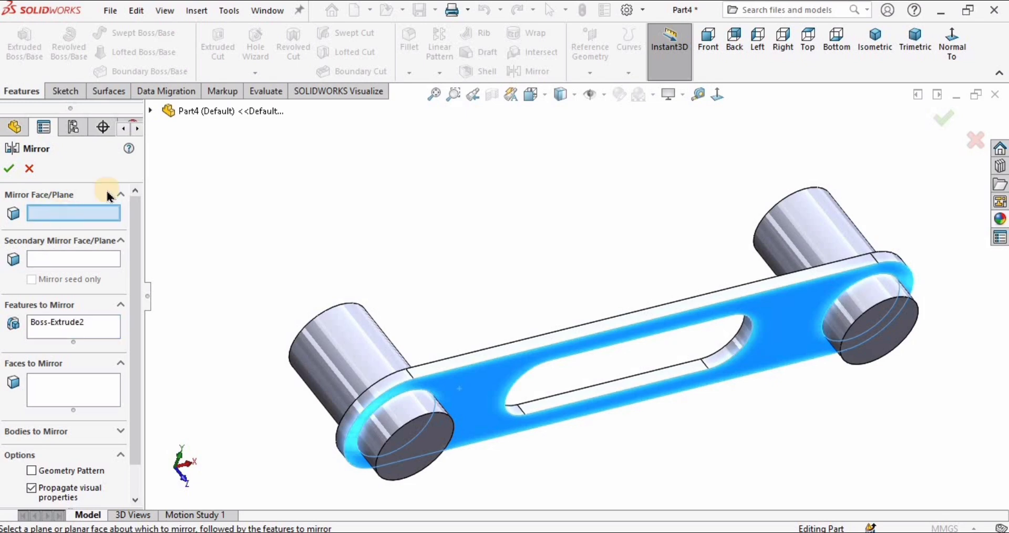
left_click(151, 109)
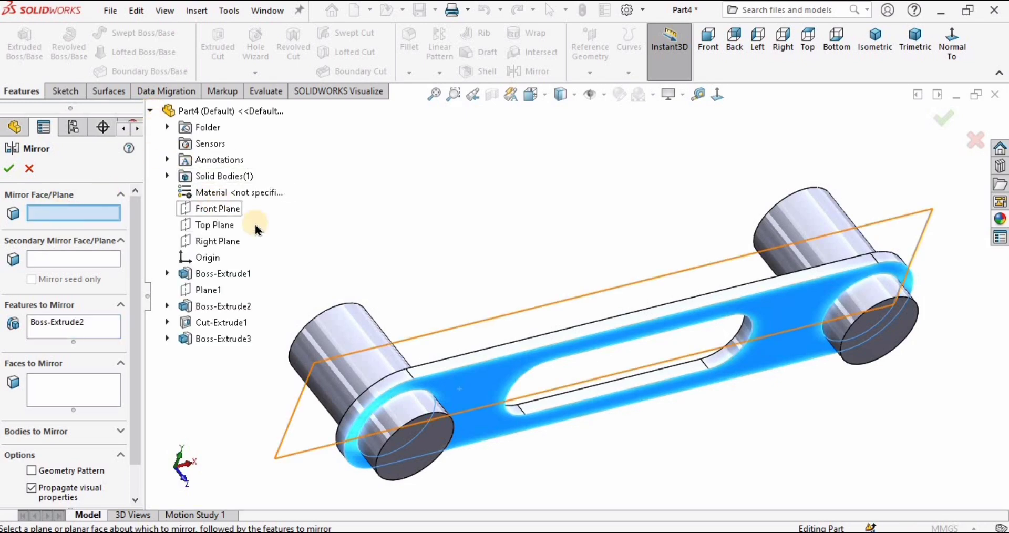
middle_click_drag(520, 245, 578, 347)
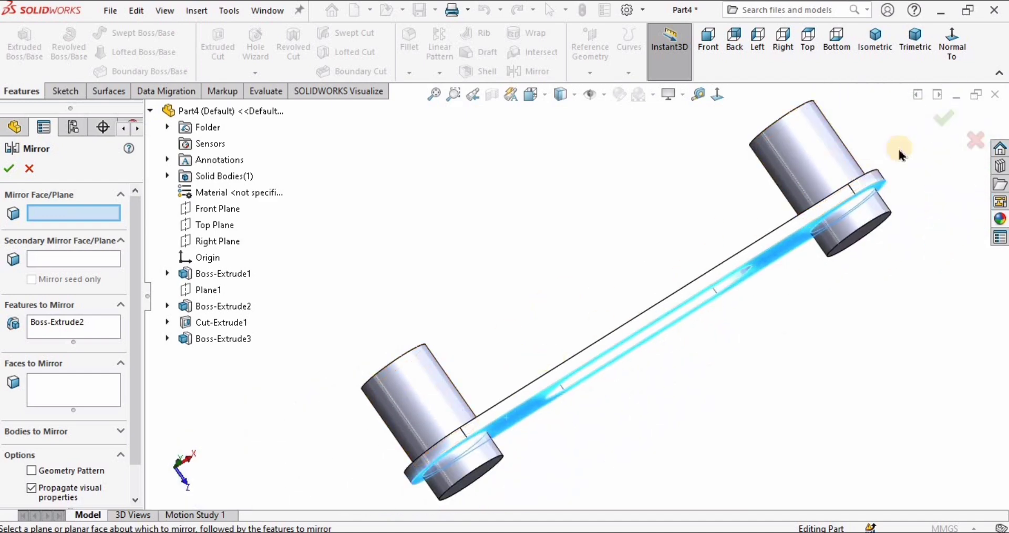
left_click(213, 209)
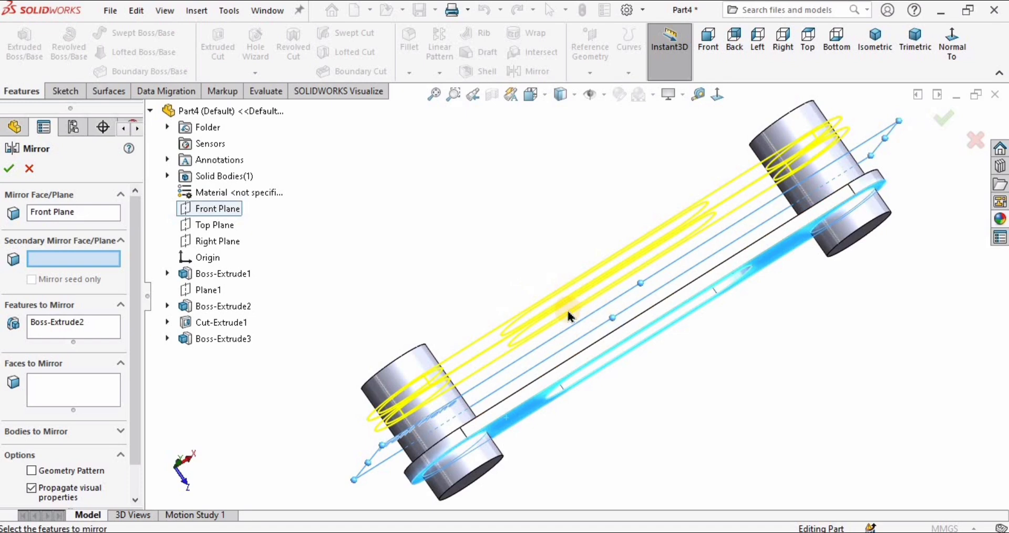
middle_click_drag(567, 308, 603, 268)
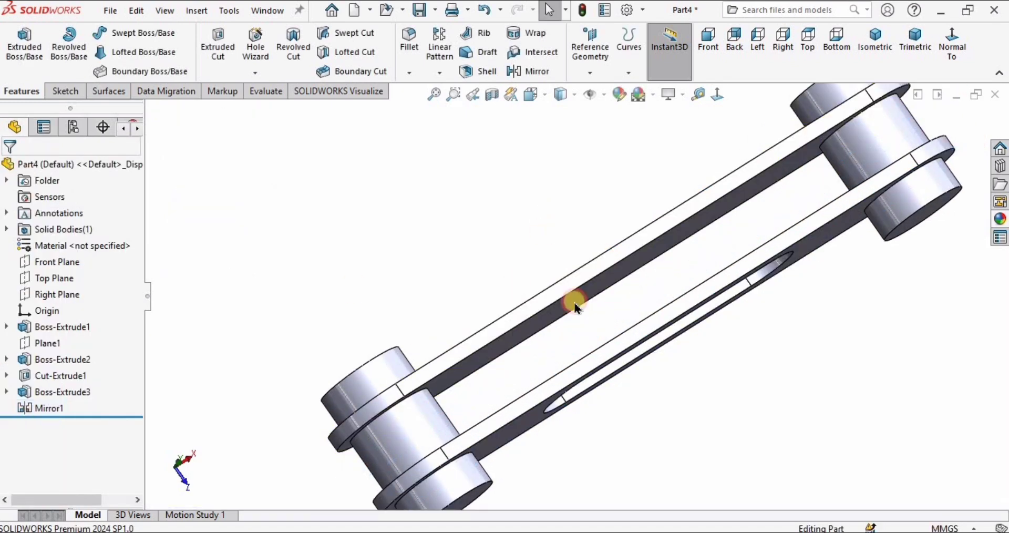
middle_click_drag(607, 333, 593, 266)
left_click(592, 269)
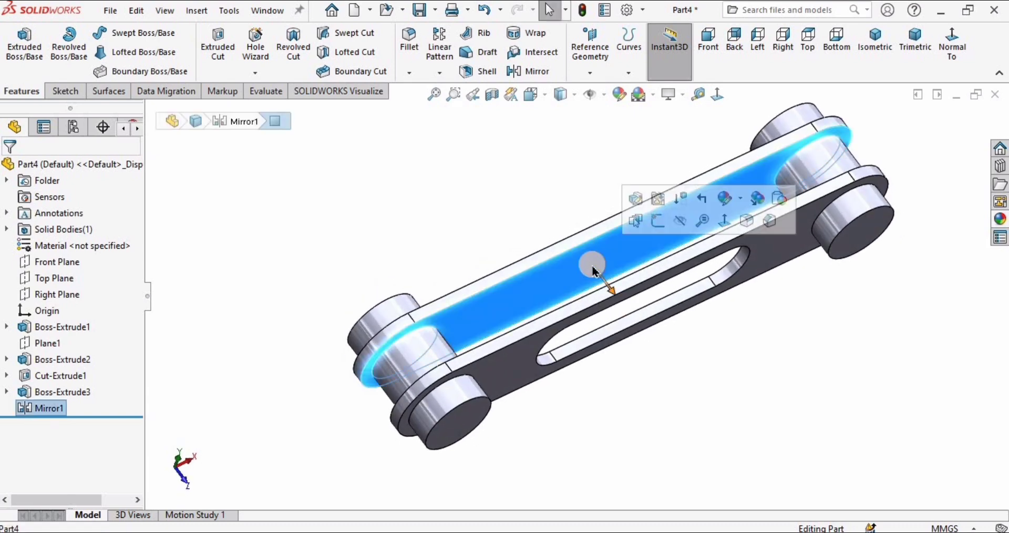
left_click(412, 229)
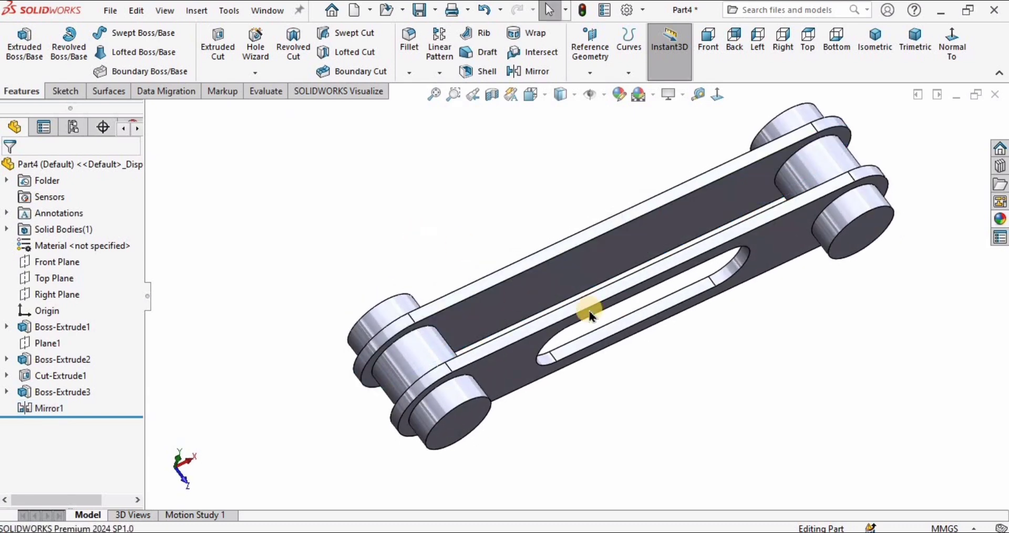
Edit the mirror feature to include the slot cut along with the link plate.
left_click(66, 409)
left_click(91, 366)
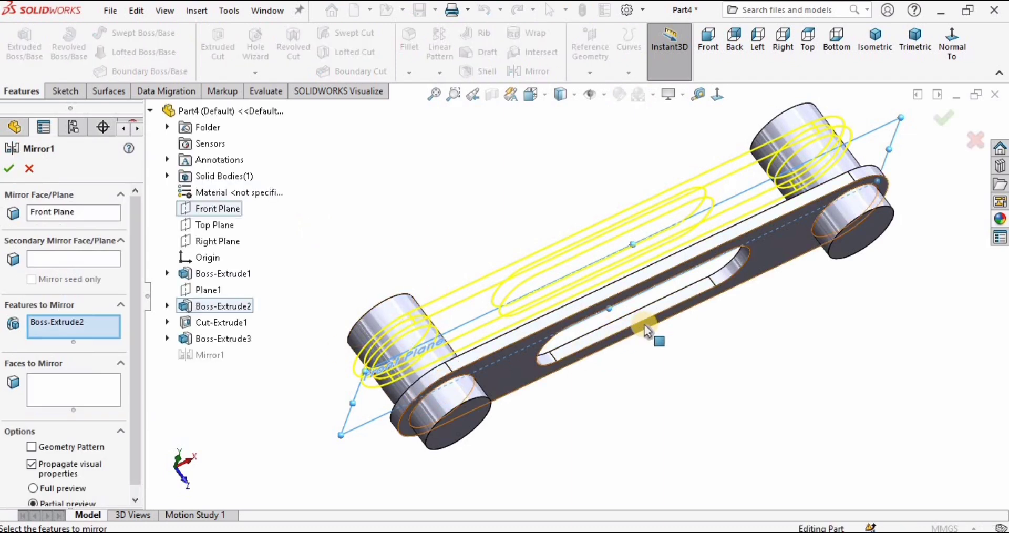
scroll(646, 332, "down", 2)
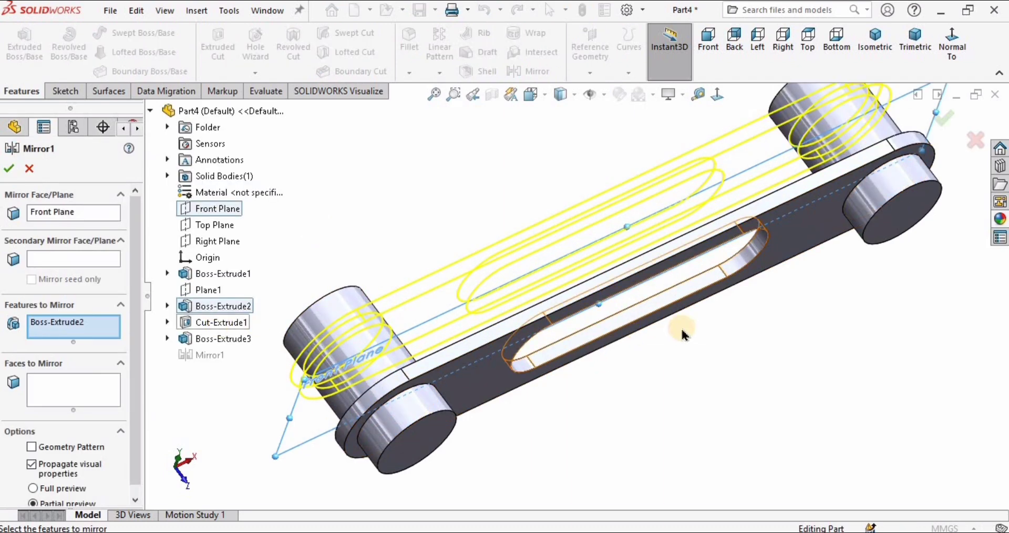
left_click(661, 306)
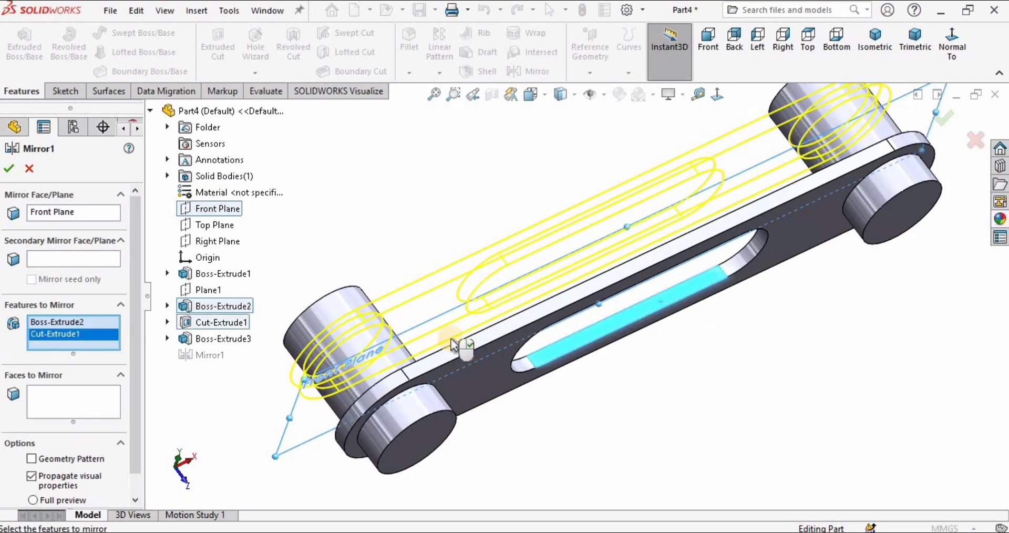
left_click(9, 170)
middle_click_drag(594, 318, 589, 360)
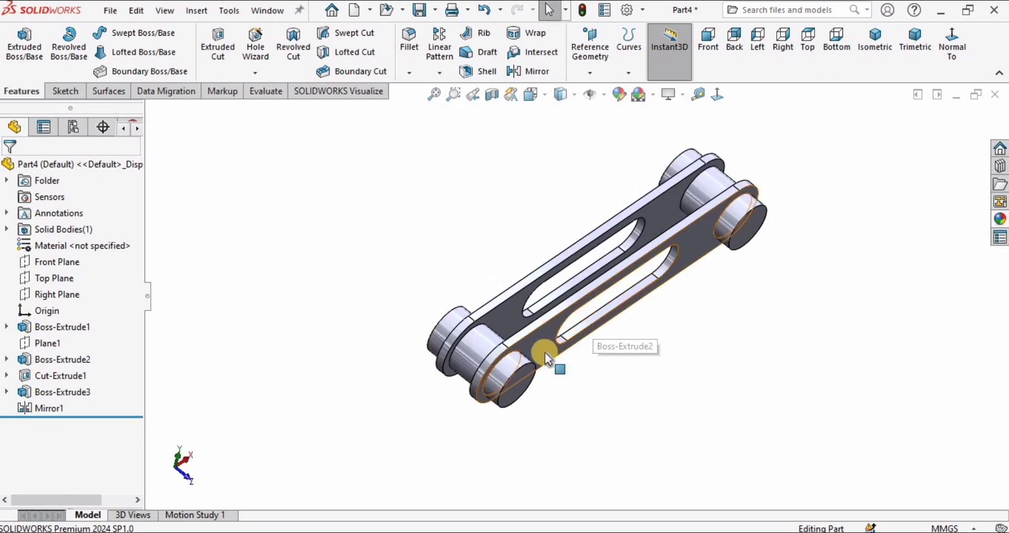
Start a sketch on the end face of the cylinder at the origin and draw a concentric circle about 127 mm in diameter.
middle_click_drag(506, 342, 491, 351)
scroll(525, 296, "down", 5)
left_click(526, 296)
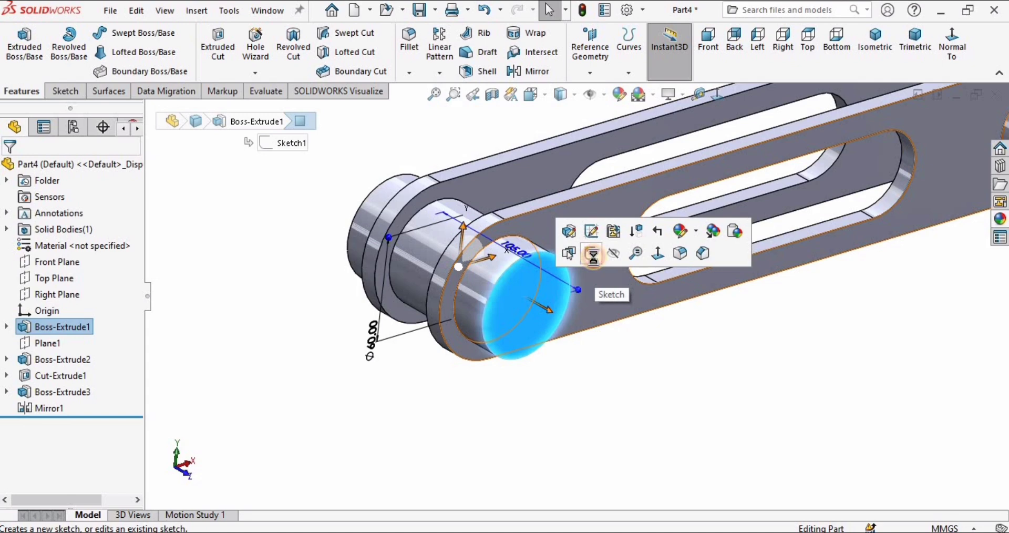
left_click(593, 256)
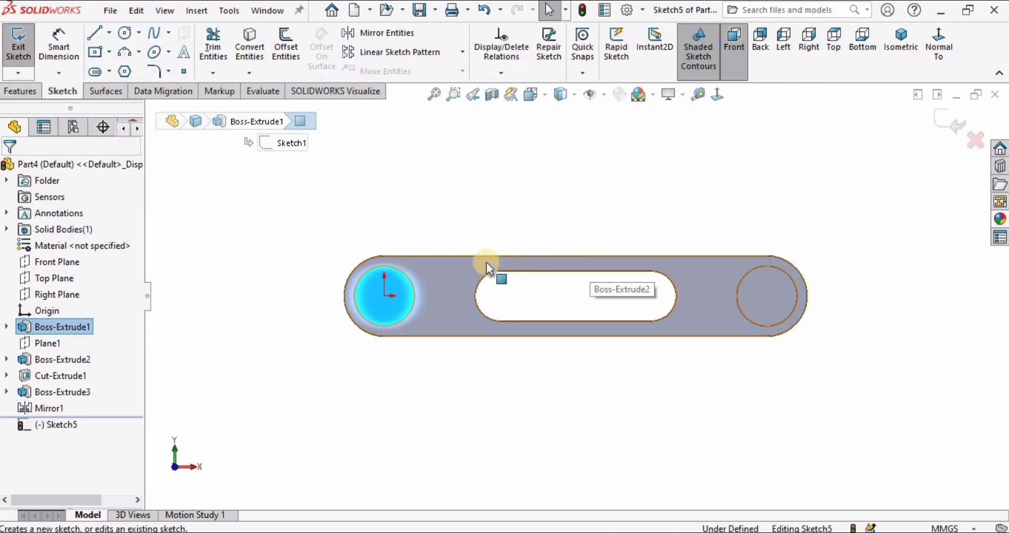
scroll(421, 310, "down", 3)
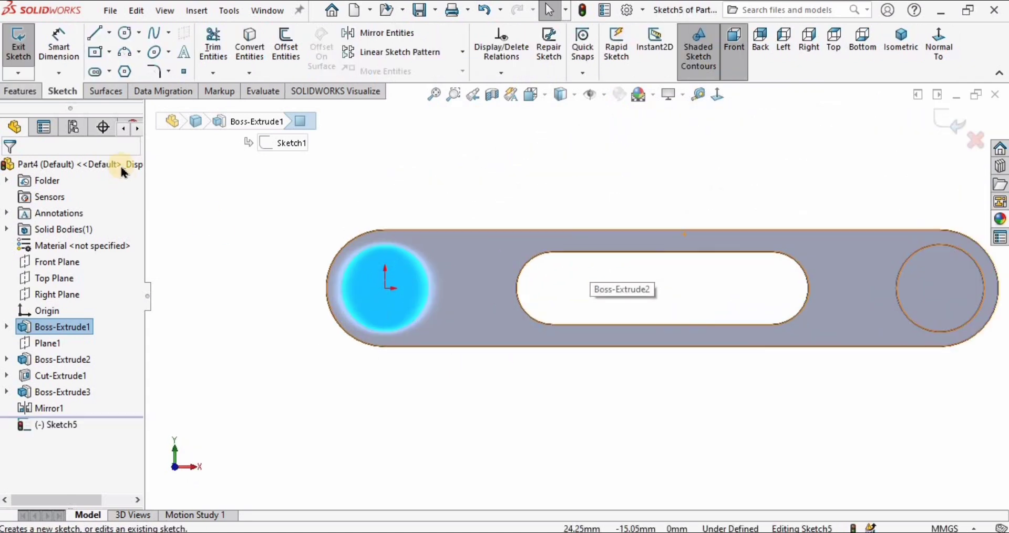
left_click(125, 33)
scroll(338, 286, "down", 2)
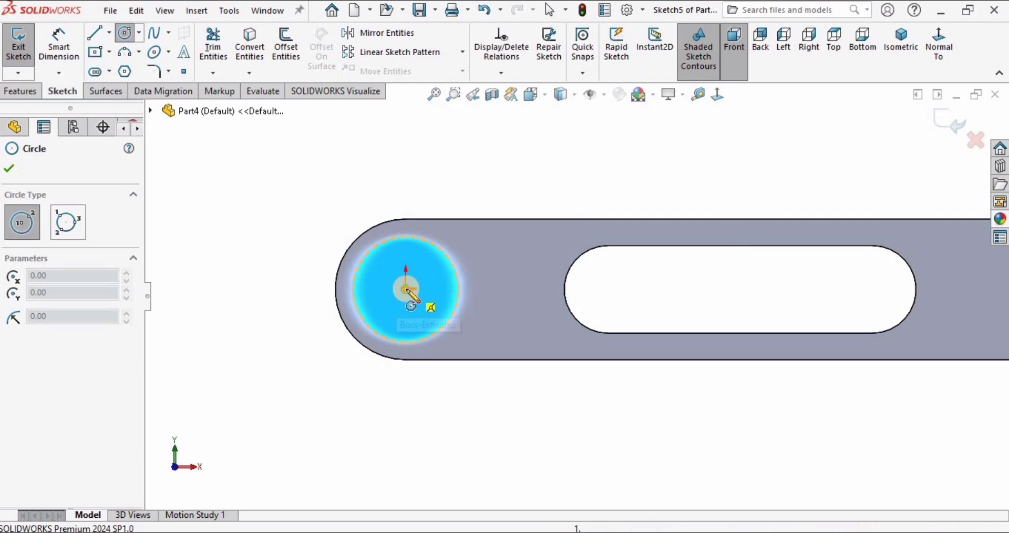
left_click_drag(398, 224, 394, 188)
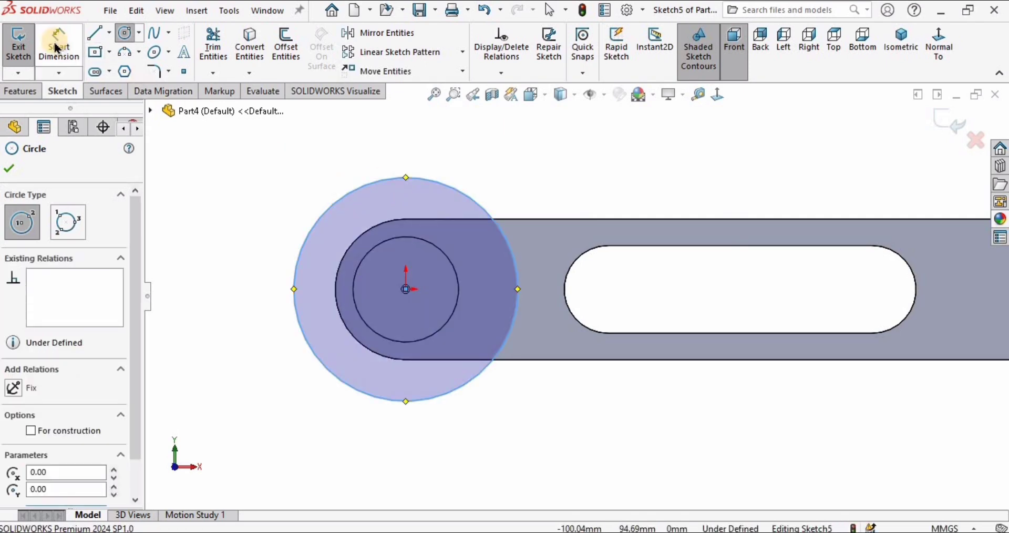
Dimension the circle around the origin and set its diameter to 100 mm.
left_click(57, 48)
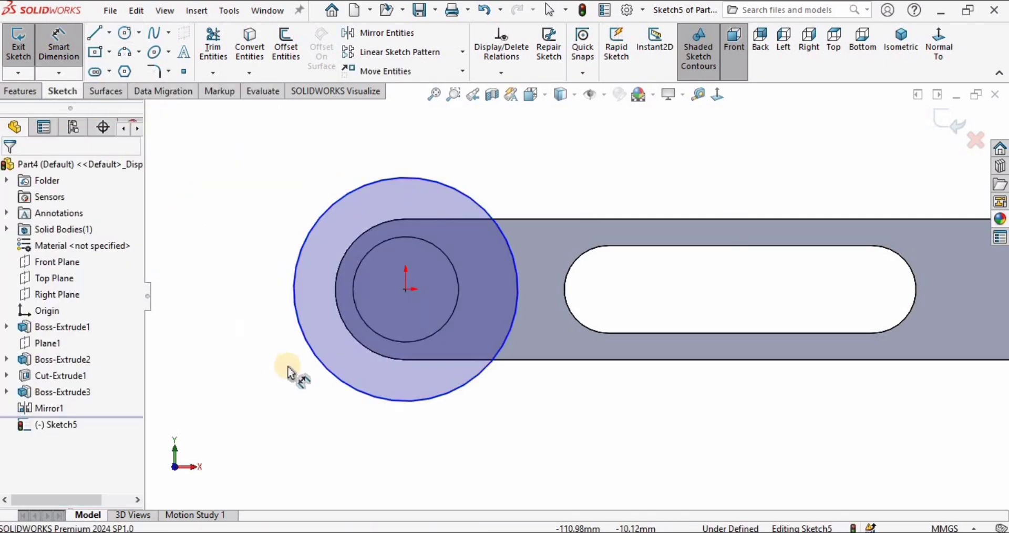
left_click(268, 393)
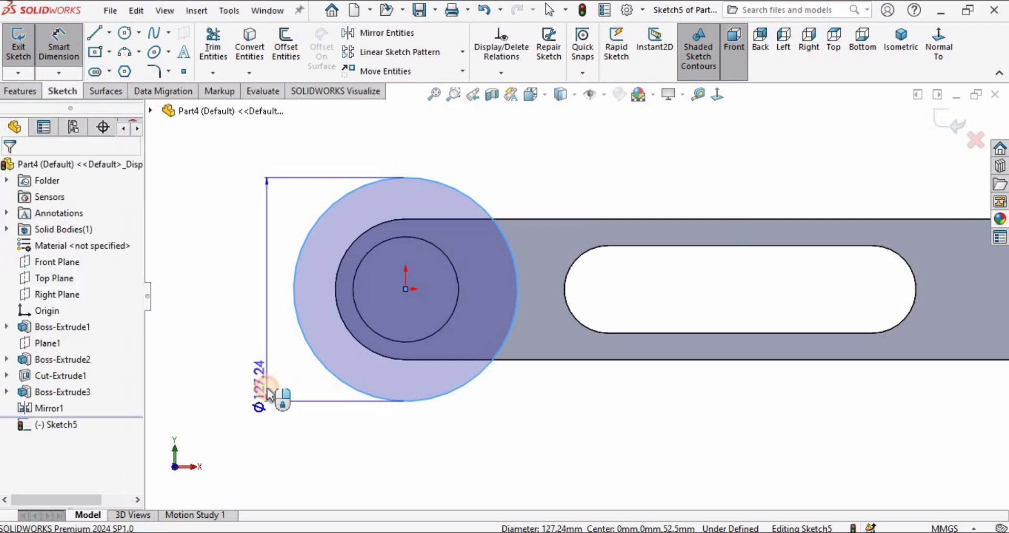
left_click(267, 388)
type("100")
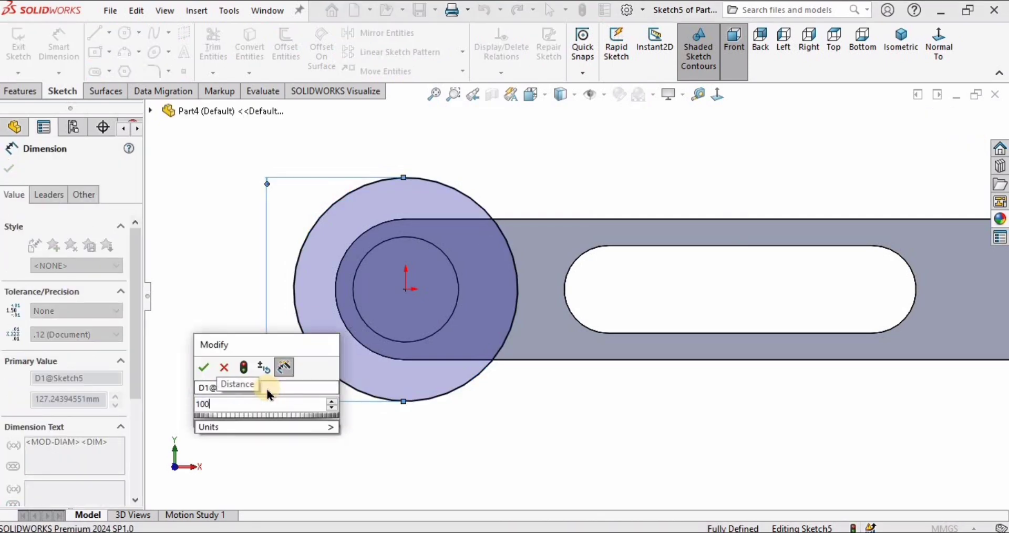
key("Return")
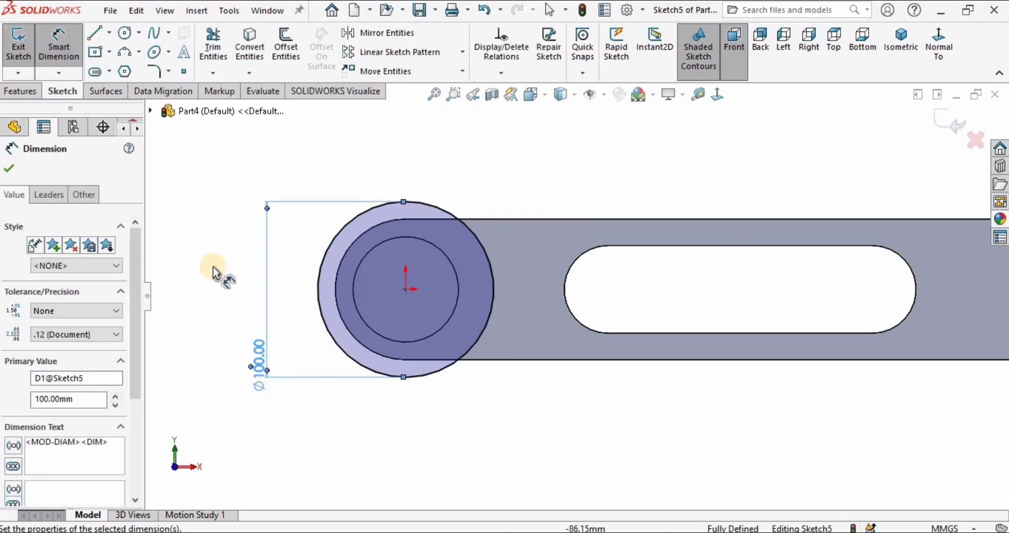
key("Escape")
key("Escape")
key("f")
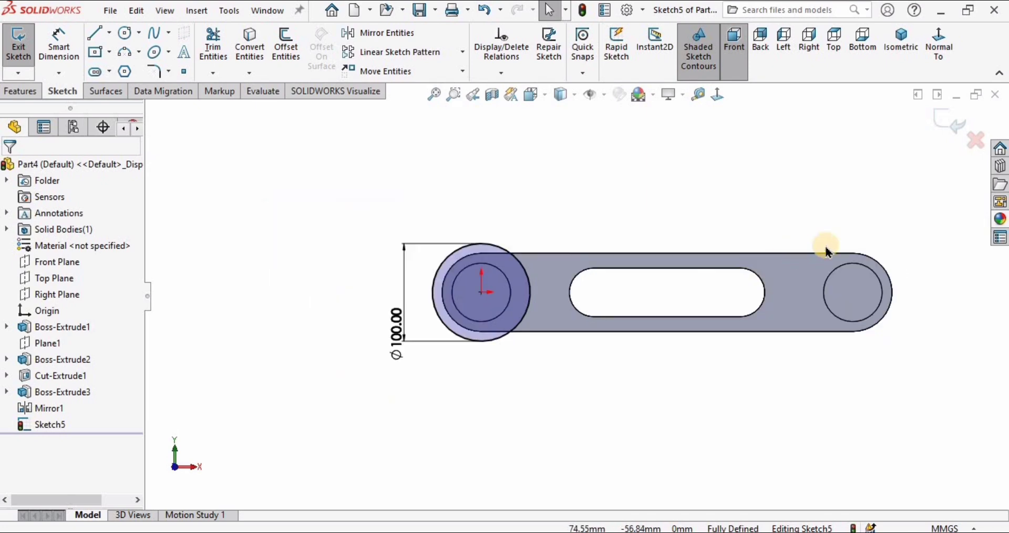
Draw a second circle about 161 mm in diameter, concentric with the cylinder at the link's far end.
left_click(125, 33)
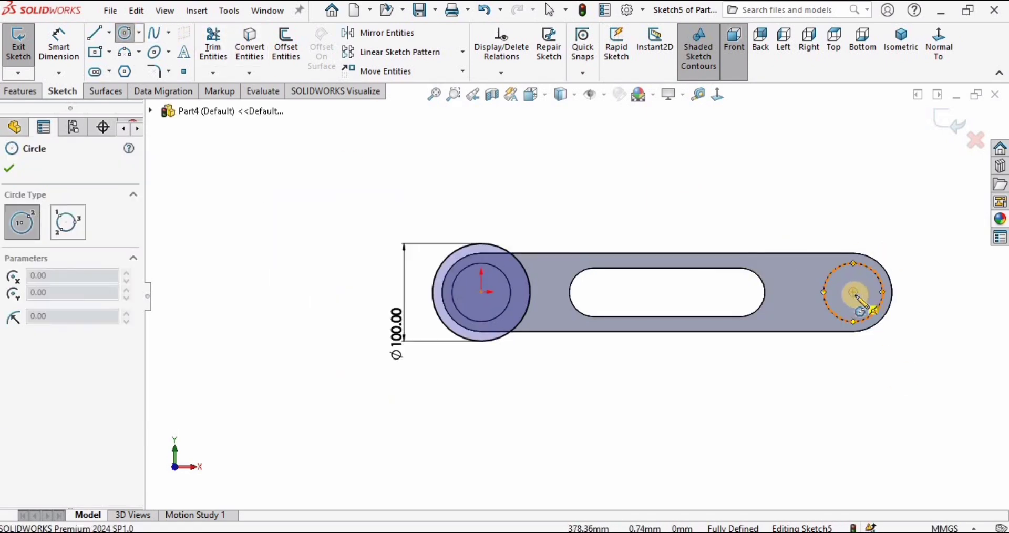
left_click(853, 293)
left_click(823, 219)
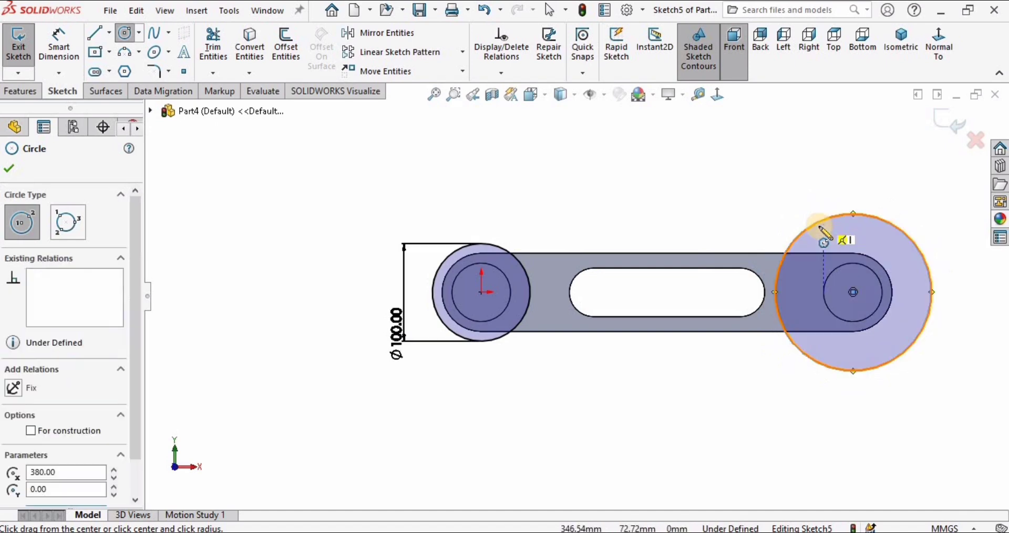
key("Escape")
Dimension the far-end circle and set its diameter to 100 mm.
left_click(58, 44)
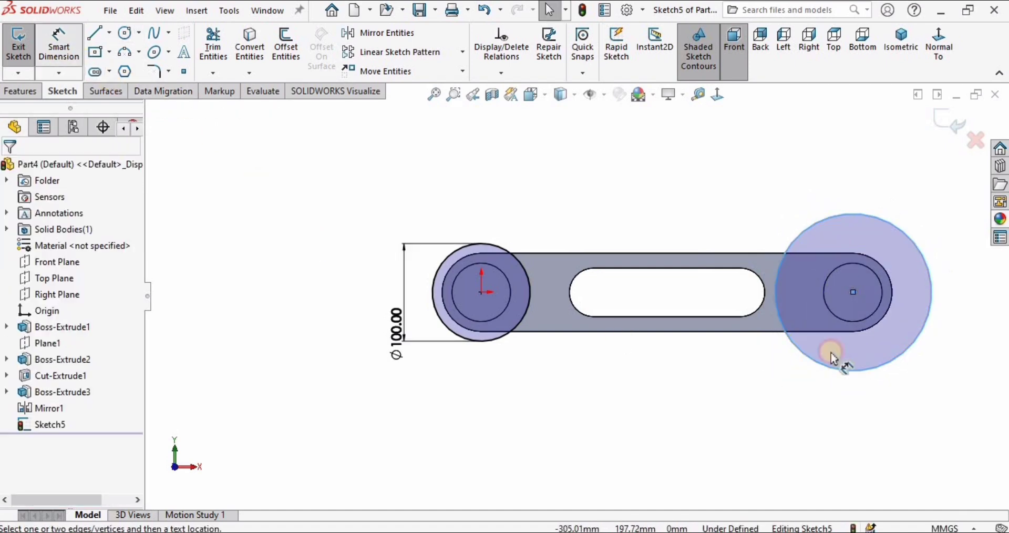
left_click(826, 372)
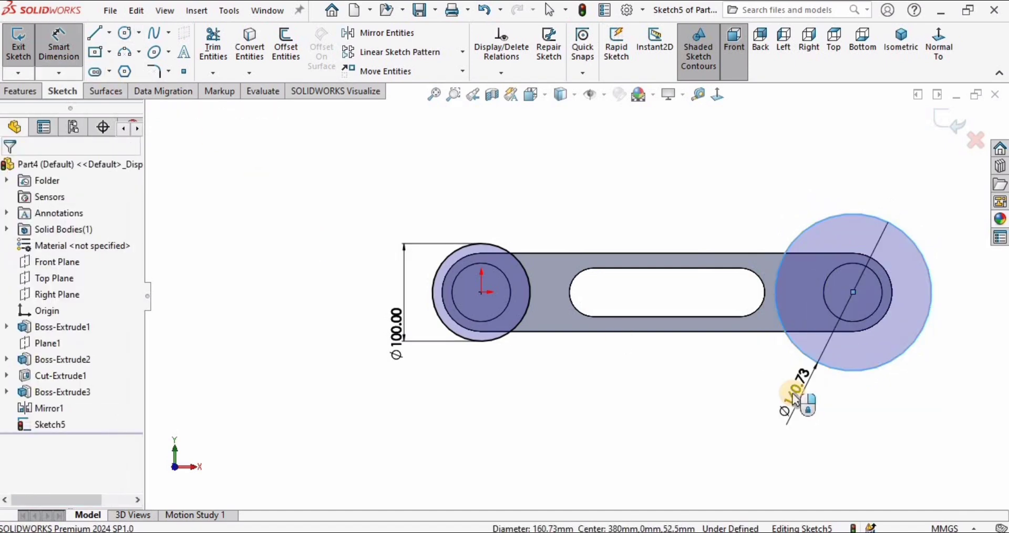
left_click(793, 393)
left_click(735, 377)
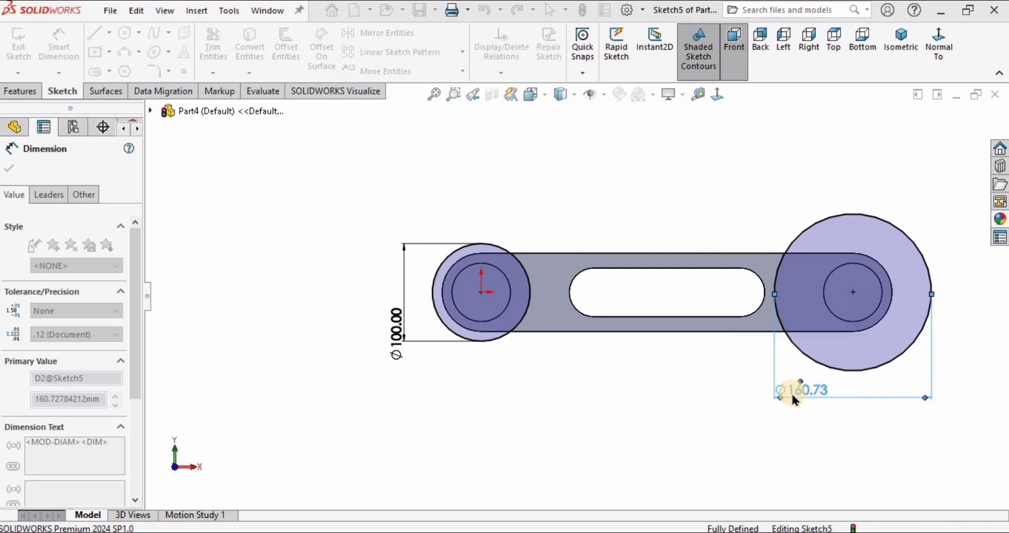
Start a boss extrusion of the two 100 mm circles with a Blind end condition pointing outward from the link.
middle_click_drag(666, 329, 678, 486)
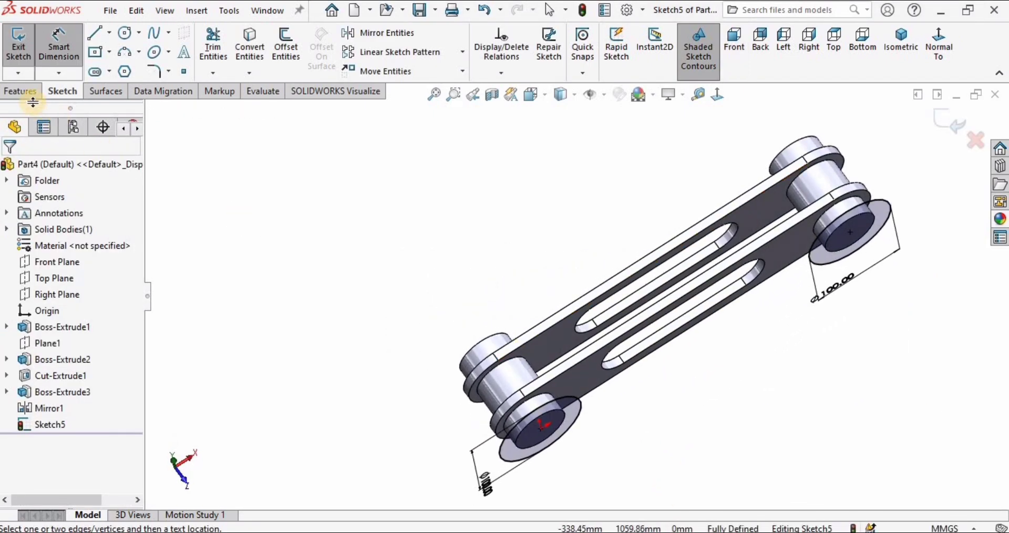
left_click(21, 91)
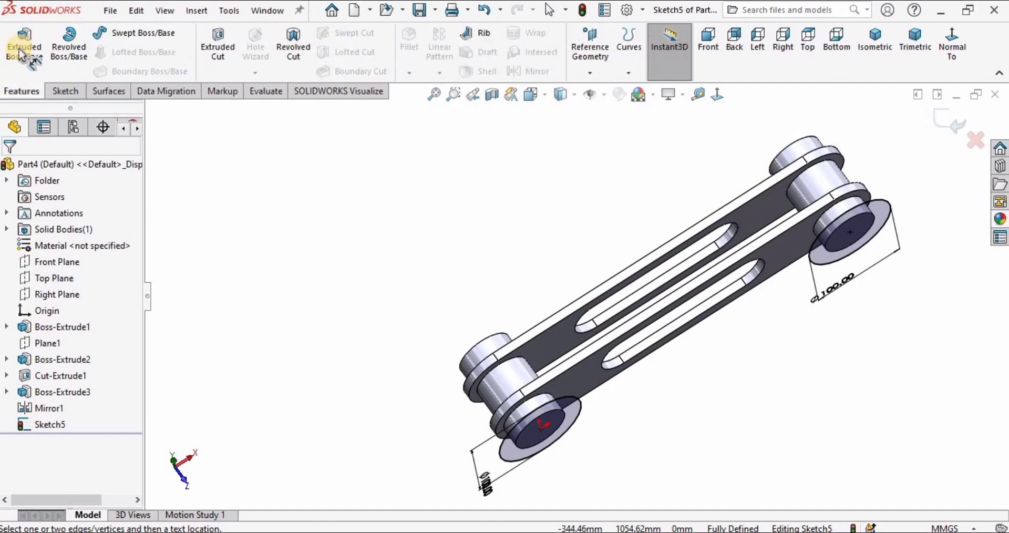
left_click(21, 48)
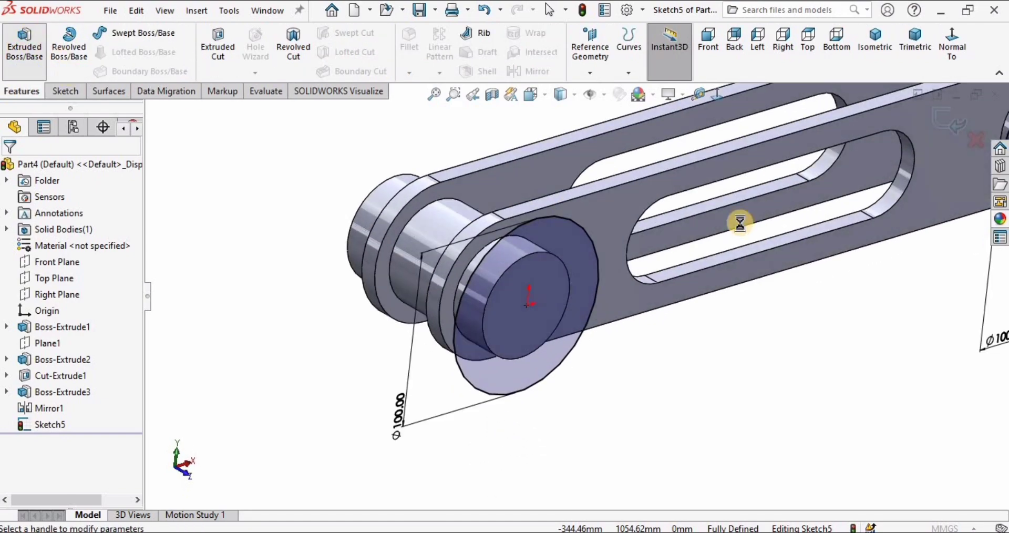
scroll(745, 238, "up", 5)
middle_click_drag(767, 233, 727, 317)
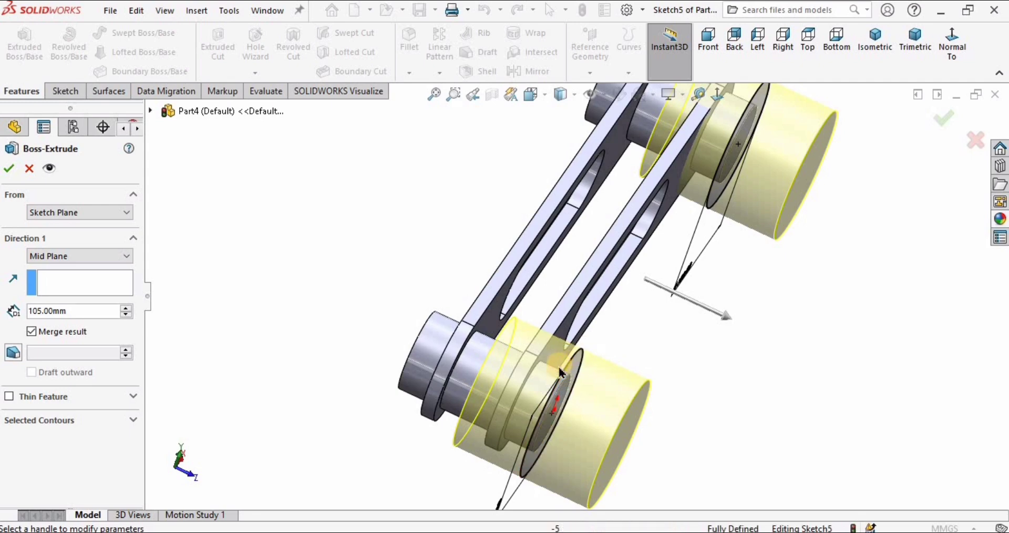
left_click(112, 255)
left_click(46, 270)
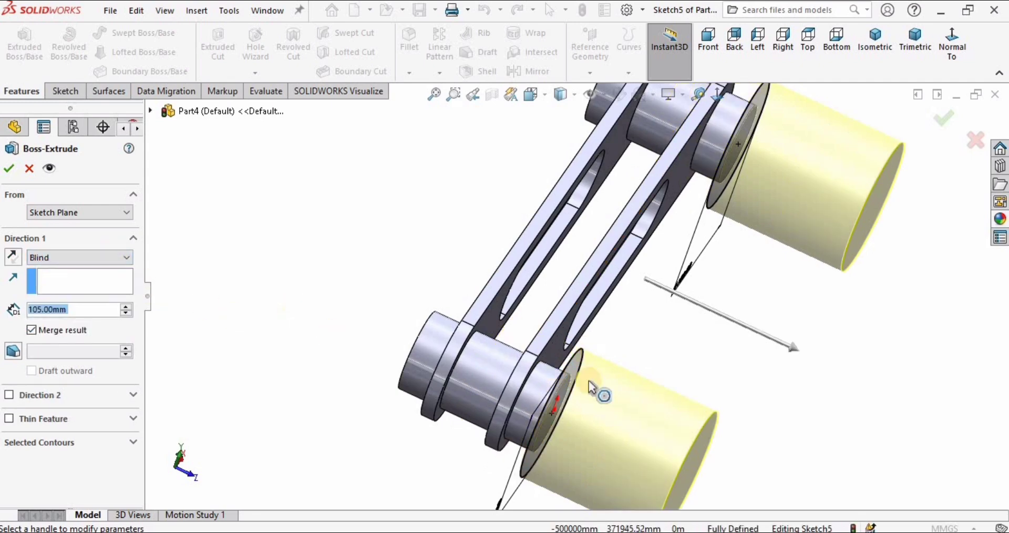
scroll(592, 386, "up", 2)
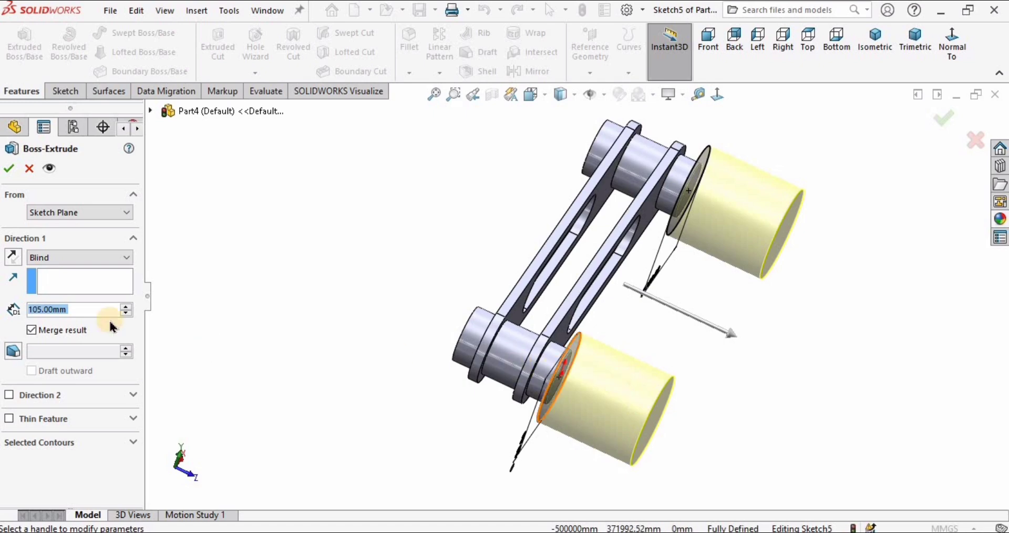
left_click(13, 256)
left_click(13, 257)
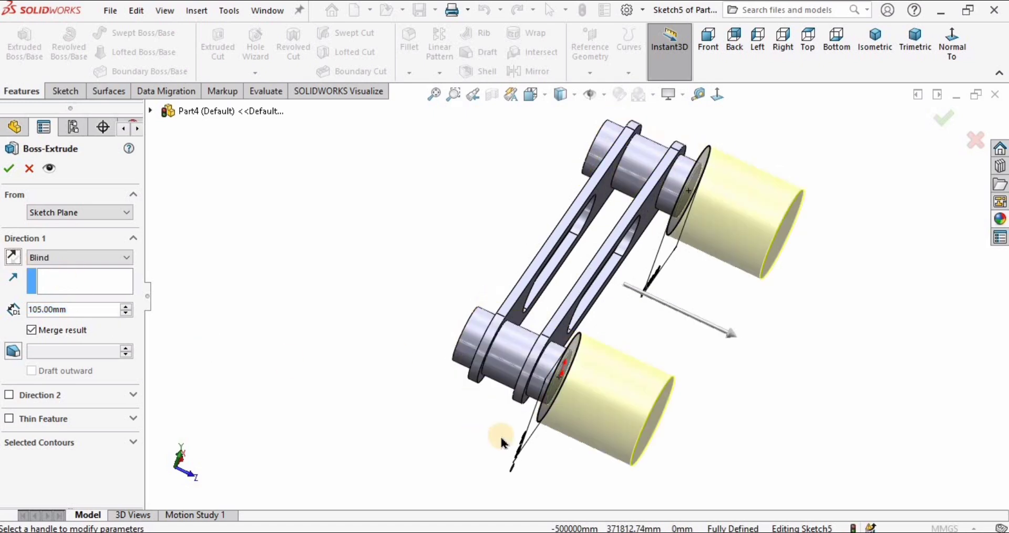
Set the extrusion depth to 10 mm and complete the two end discs merged with the link.
middle_click_drag(594, 390, 601, 402)
scroll(600, 401, "down", 3)
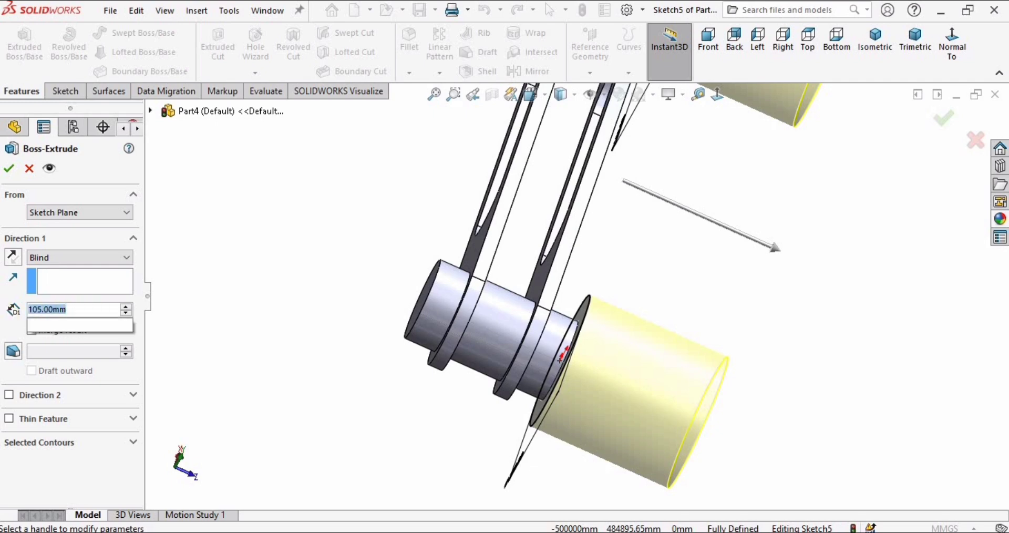
type("10")
key("Return")
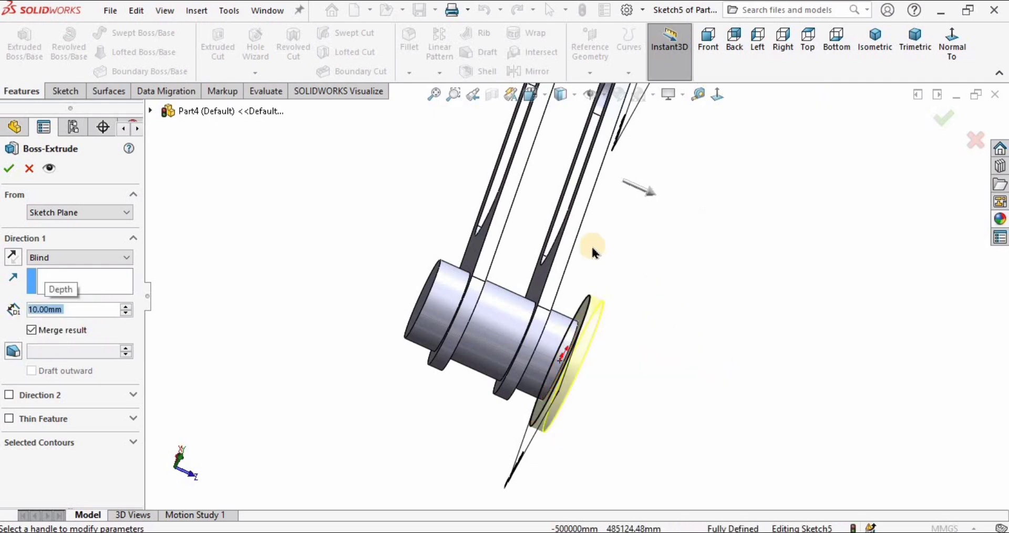
left_click(126, 306)
left_click(127, 314)
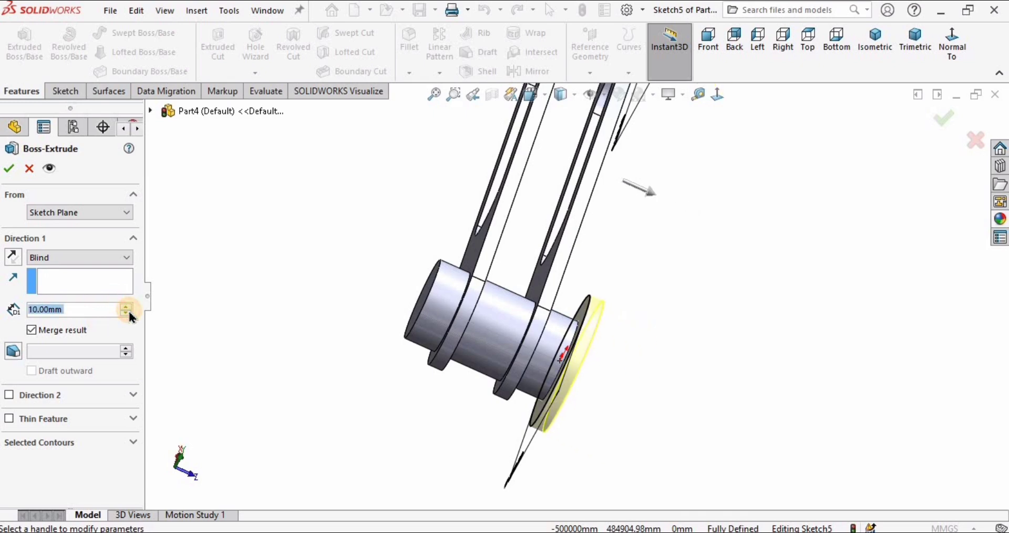
left_click(9, 169)
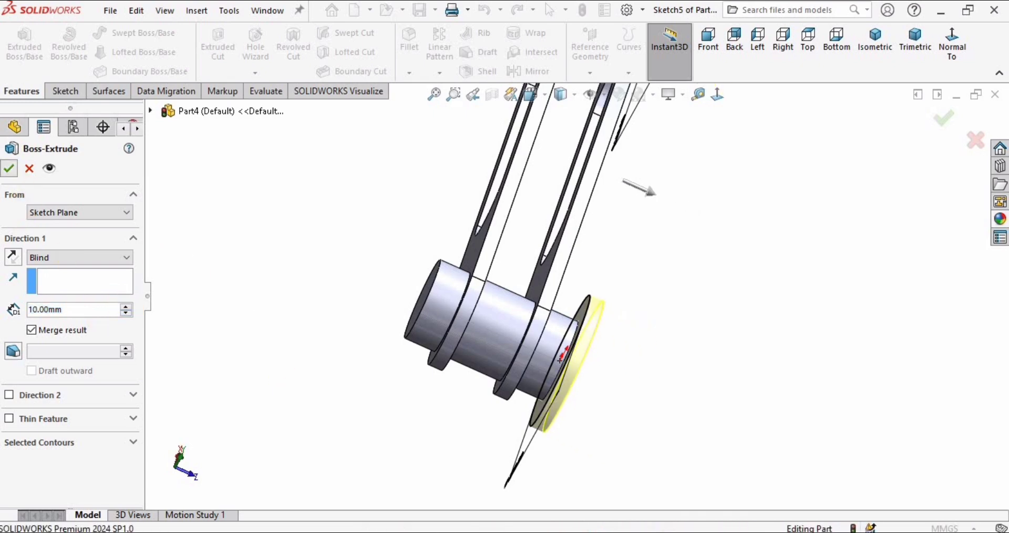
left_click(660, 276)
Fillet the outer circular edges of both end discs with a symmetric 10 mm radius.
middle_click_drag(660, 277, 421, 236)
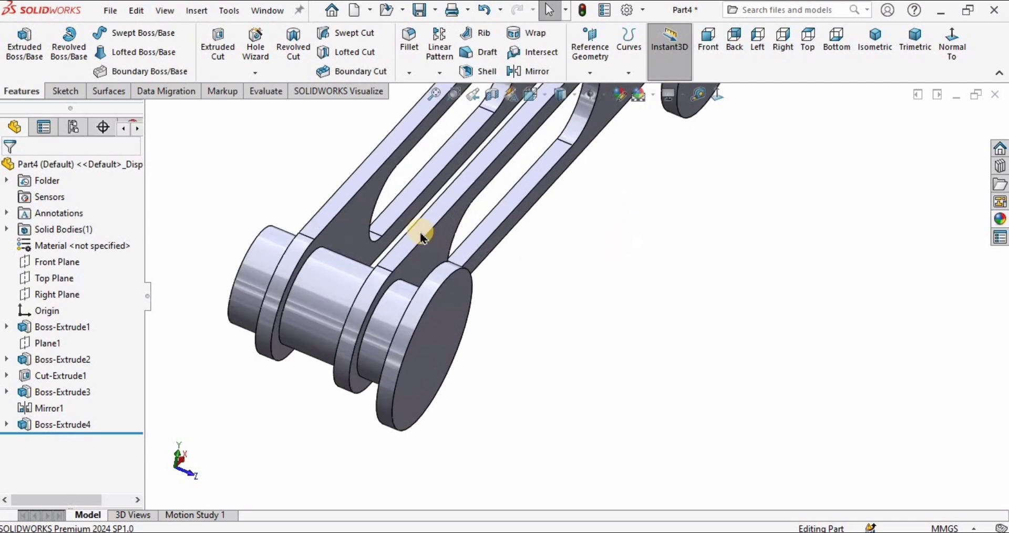
left_click(420, 42)
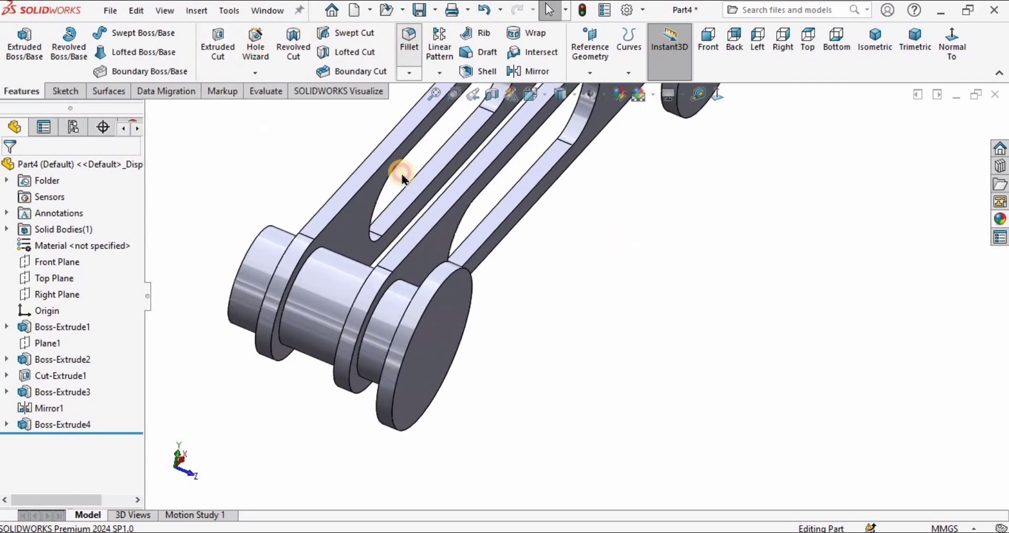
left_click(440, 288)
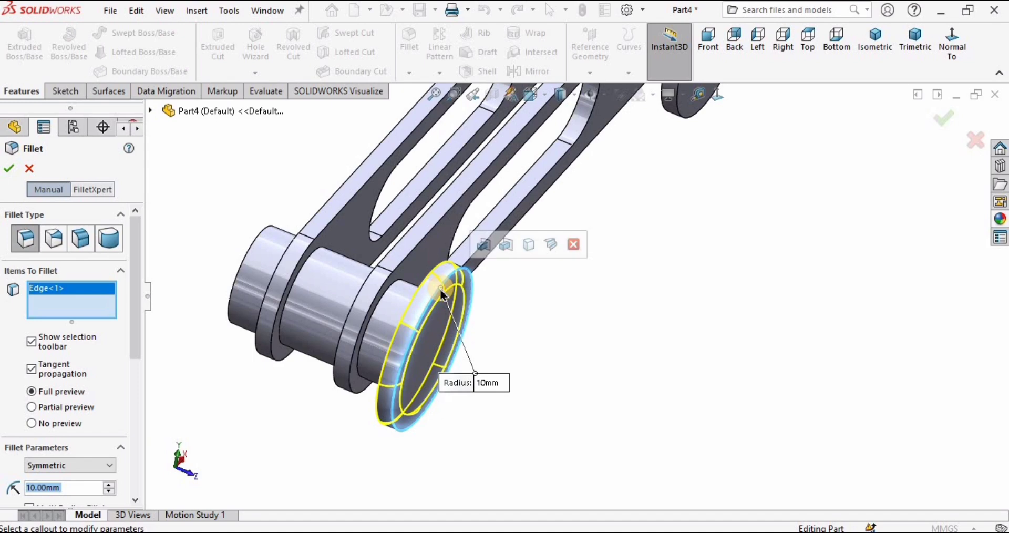
scroll(660, 144, "up", 3)
scroll(660, 144, "down", 3)
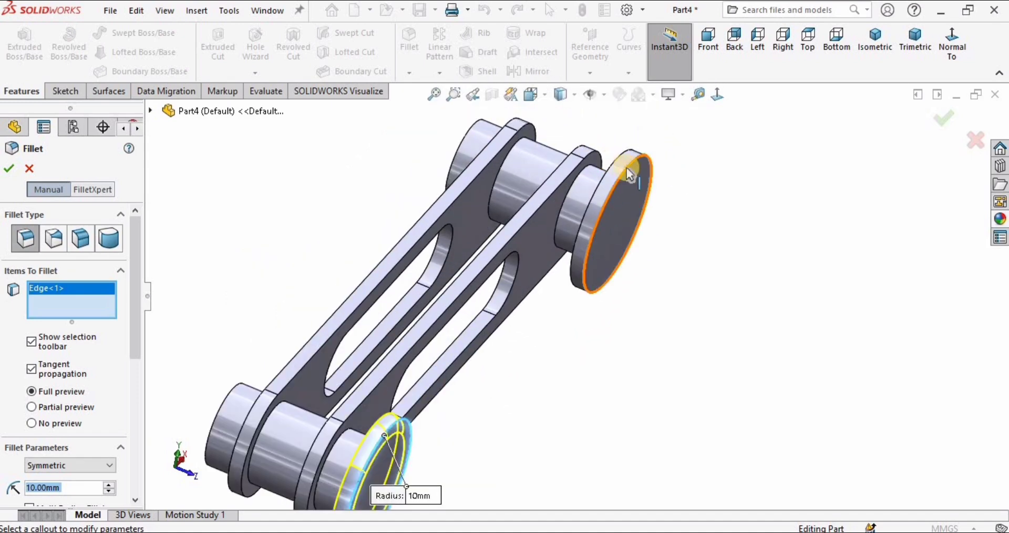
left_click(592, 275)
scroll(399, 358, "up", 3)
left_click(9, 168)
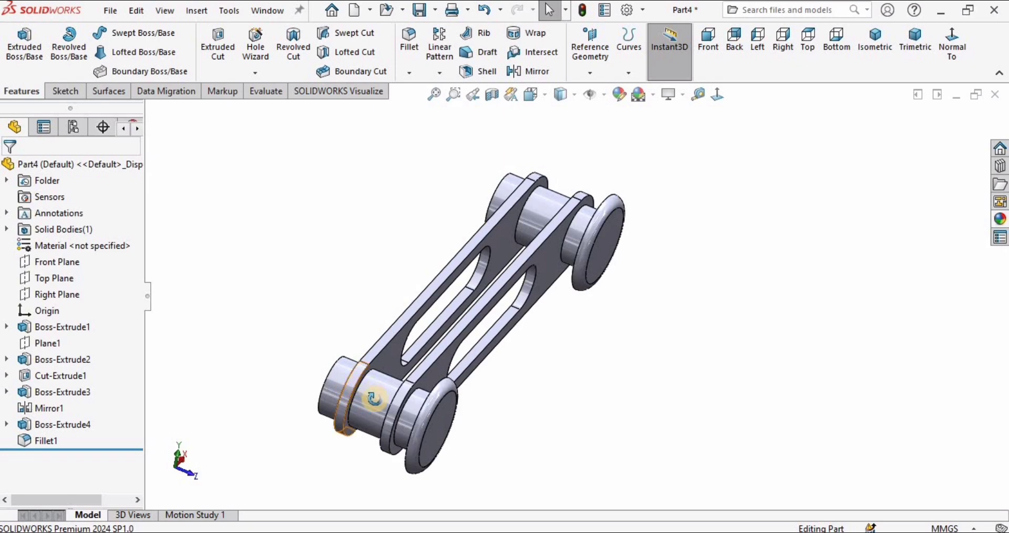
Mirror the end-disc extrusion (Boss-Extrude4) and its edge fillet (Fillet1) about the Front Plane to the other side of the link.
mouse_move(350, 391)
middle_mouse_down()
mouse_move(351, 413)
mouse_move(351, 404)
middle_mouse_up()
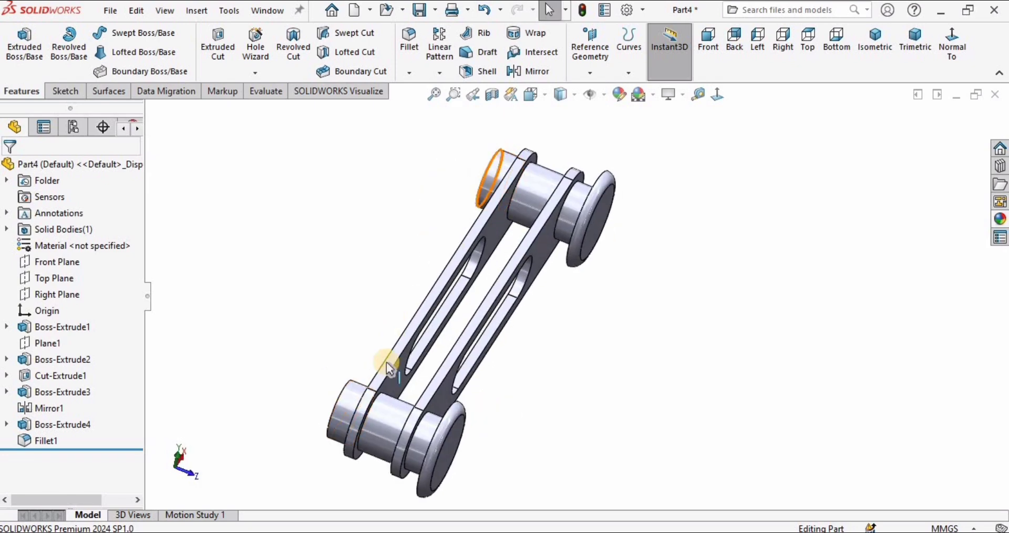
left_click(532, 71)
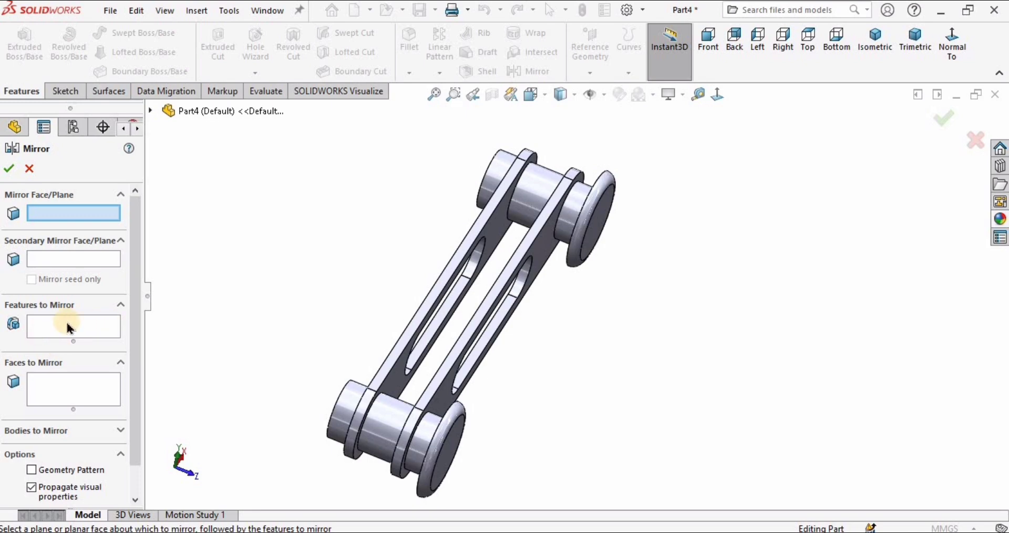
left_click(60, 330)
left_click(149, 108)
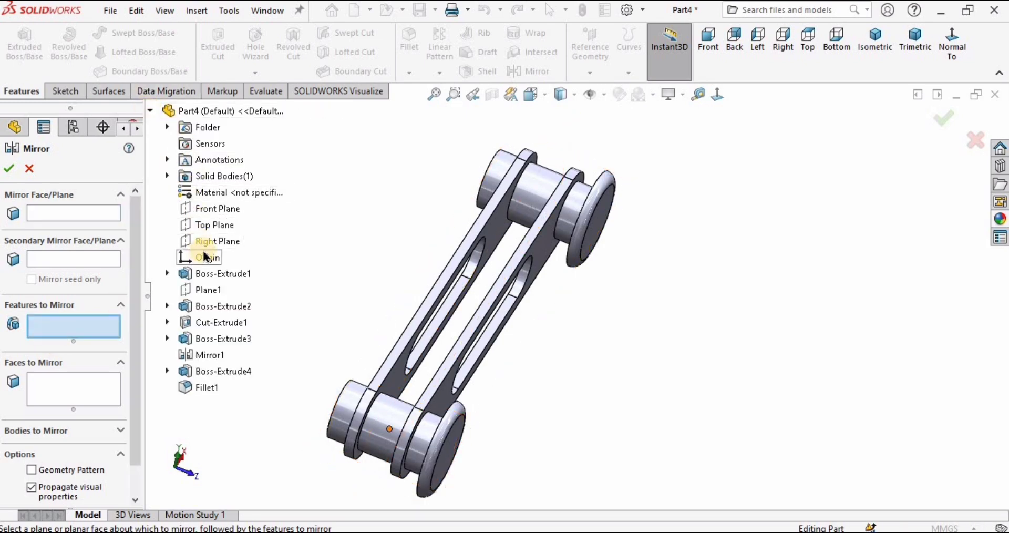
mouse_move(597, 225)
middle_mouse_down()
mouse_move(604, 198)
mouse_move(593, 207)
middle_mouse_up()
left_click(213, 372)
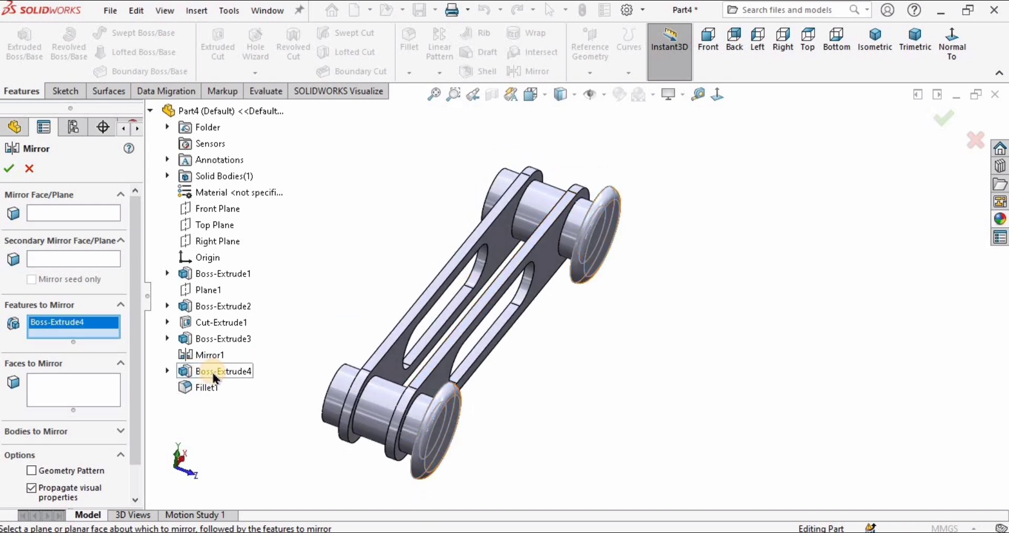
left_click(204, 386)
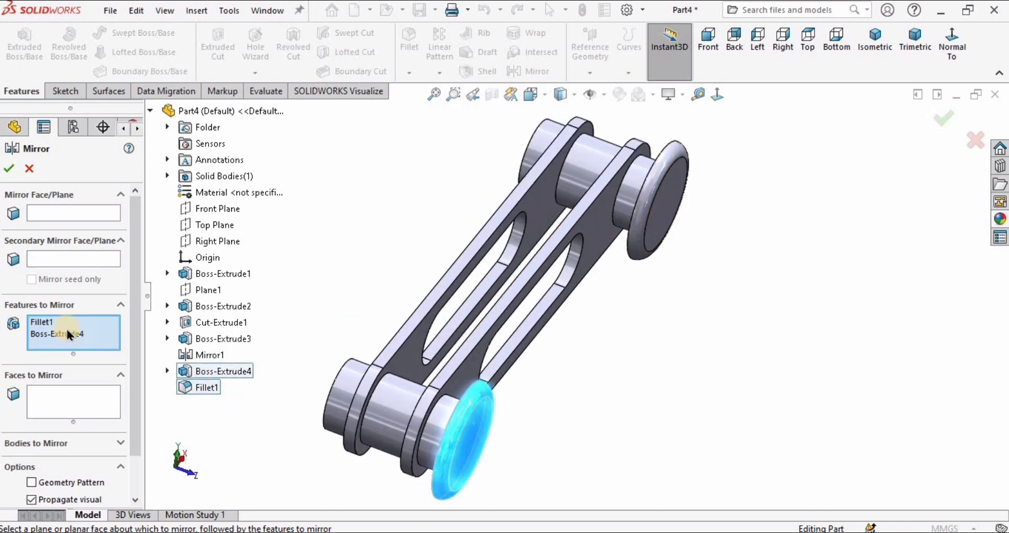
left_click(67, 212)
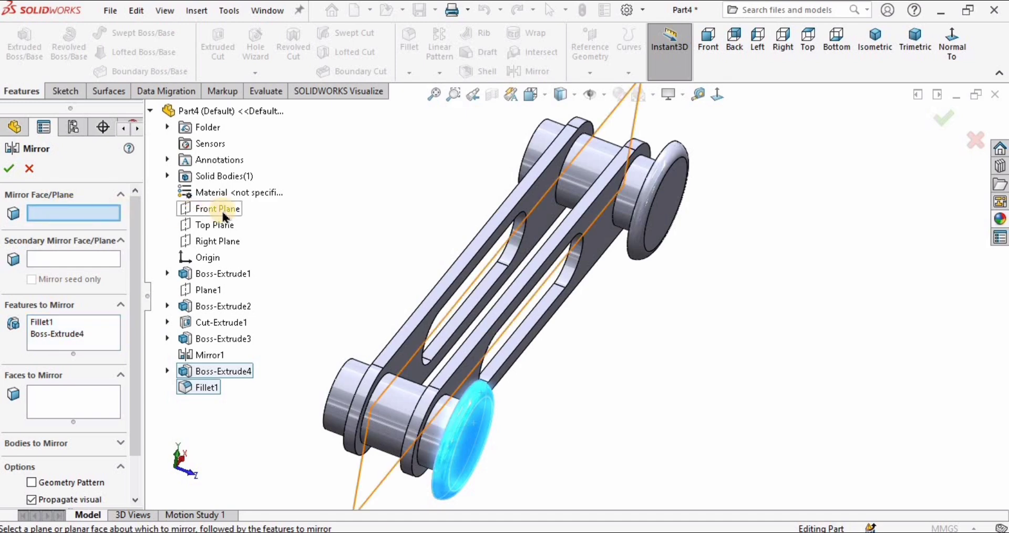
middle_click_drag(566, 238, 555, 260)
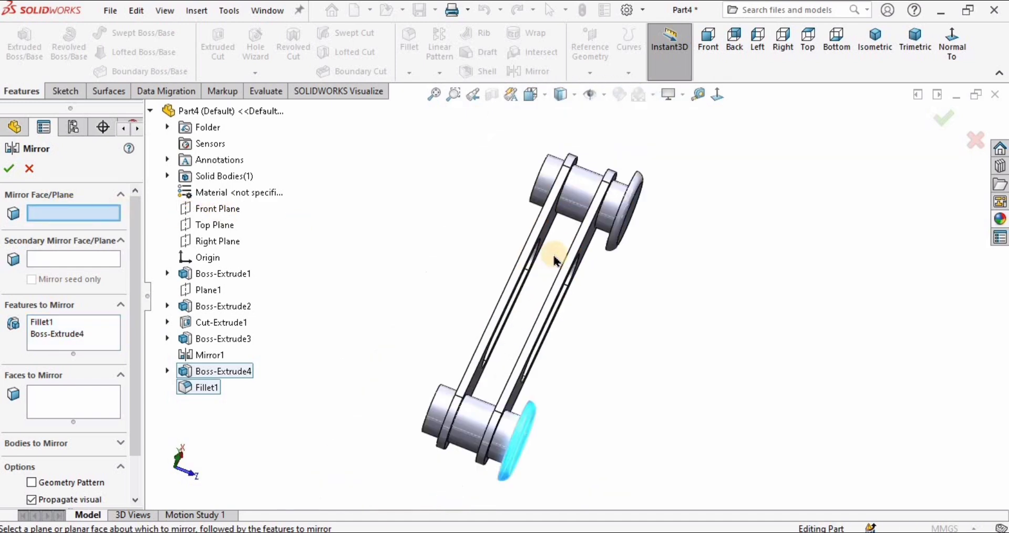
left_click(220, 213)
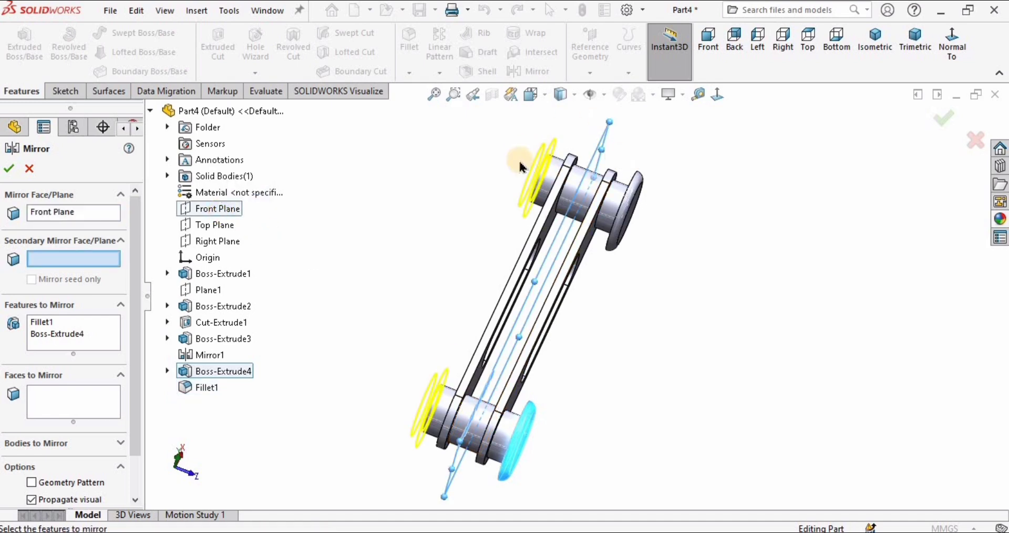
left_click(7, 170)
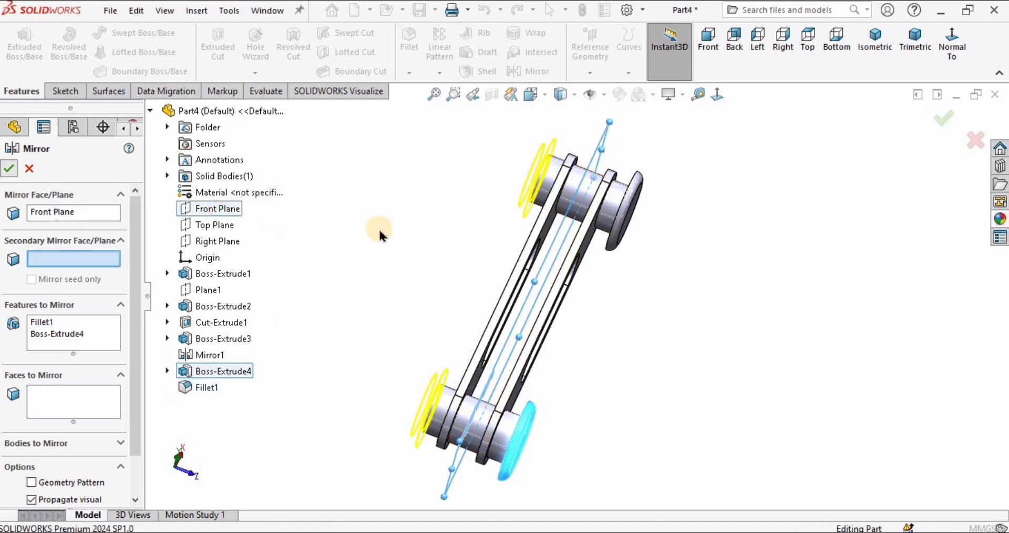
Apply the yellow high gloss plastic appearance to the whole link part.
middle_click_drag(477, 244, 279, 210)
scroll(283, 215, "down", 3)
middle_click(338, 247)
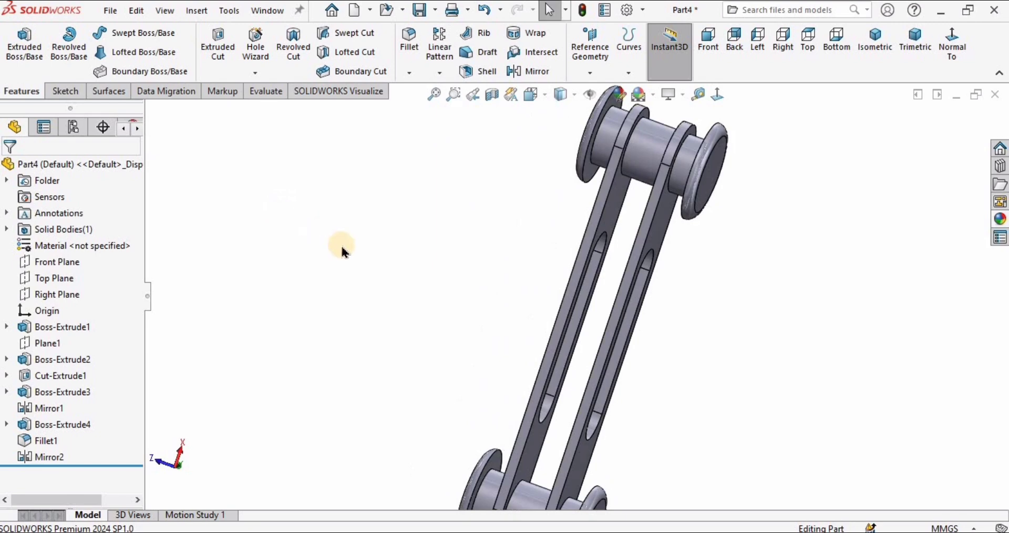
left_click(1000, 219)
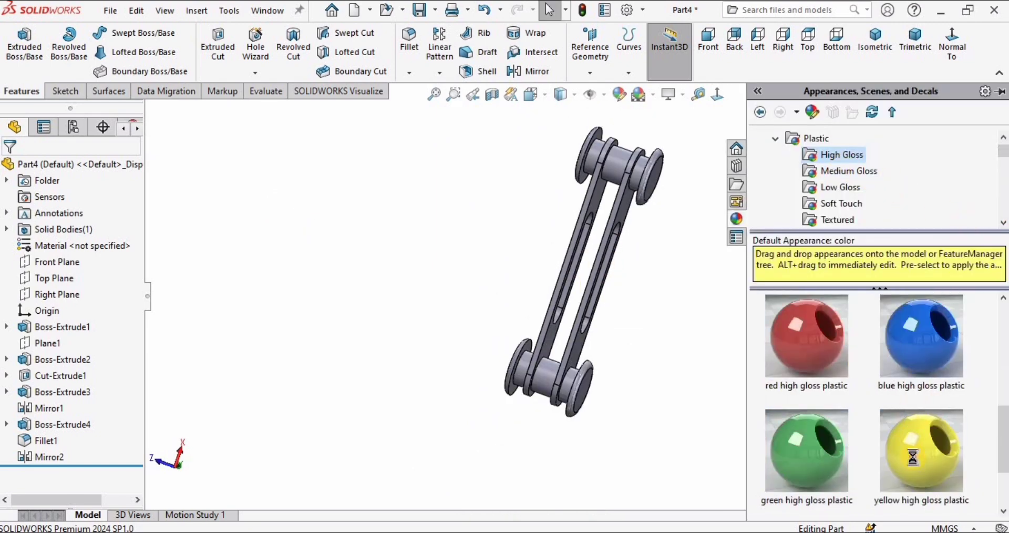
left_click_drag(913, 457, 650, 329)
middle_click_drag(603, 288, 459, 315)
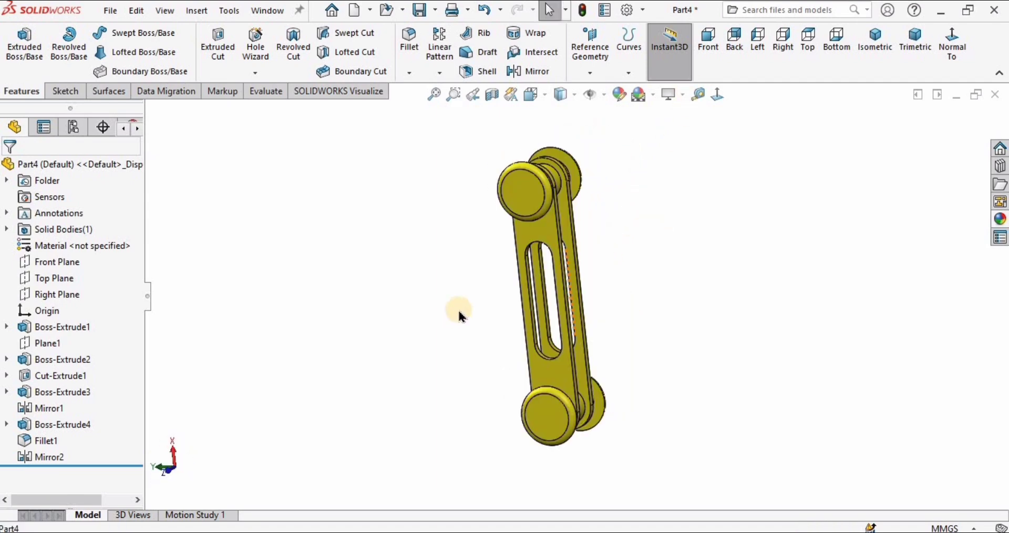
Save the part as Part_3_Link_1 in the Part Files folder of Robotic Arm_2.
left_click(111, 10)
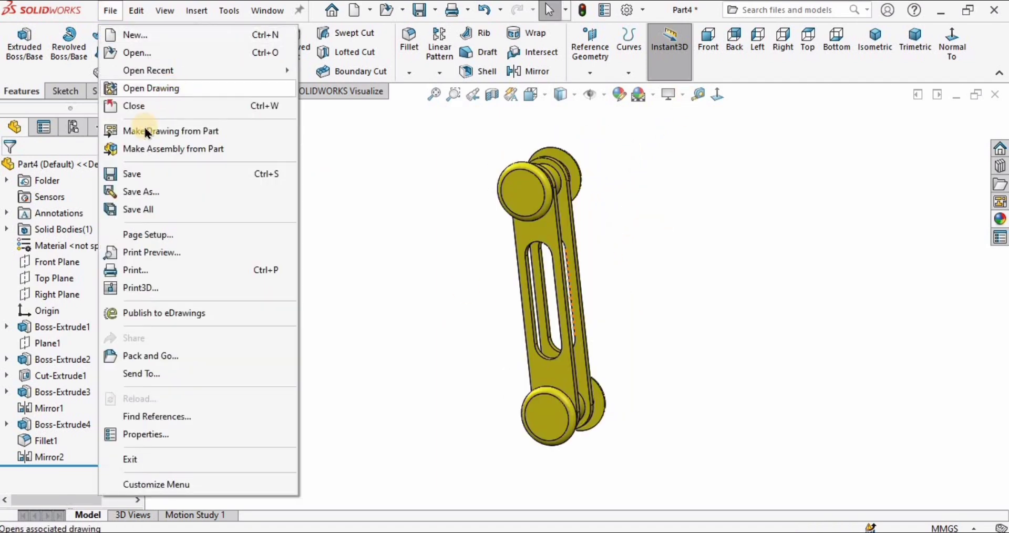
left_click(149, 190)
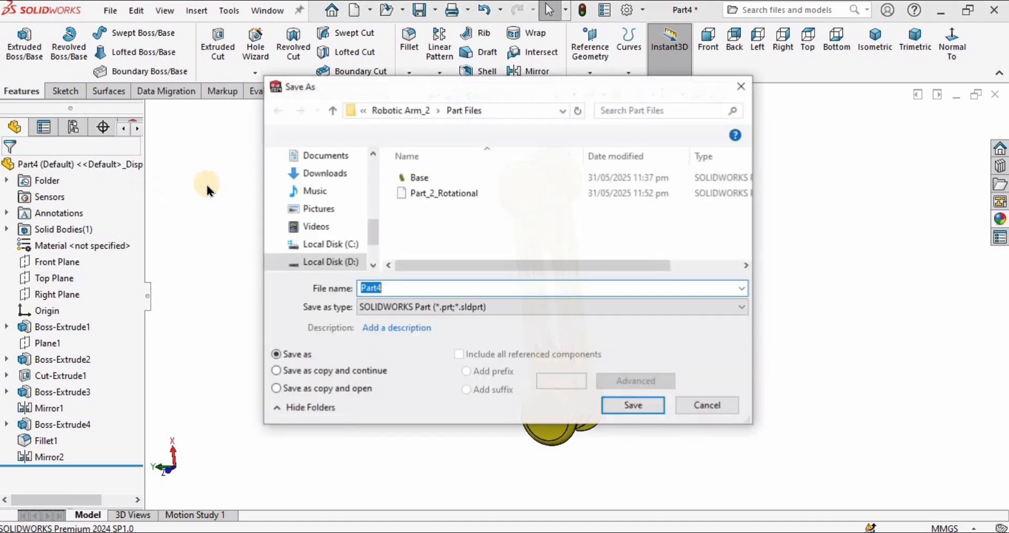
type("Part")
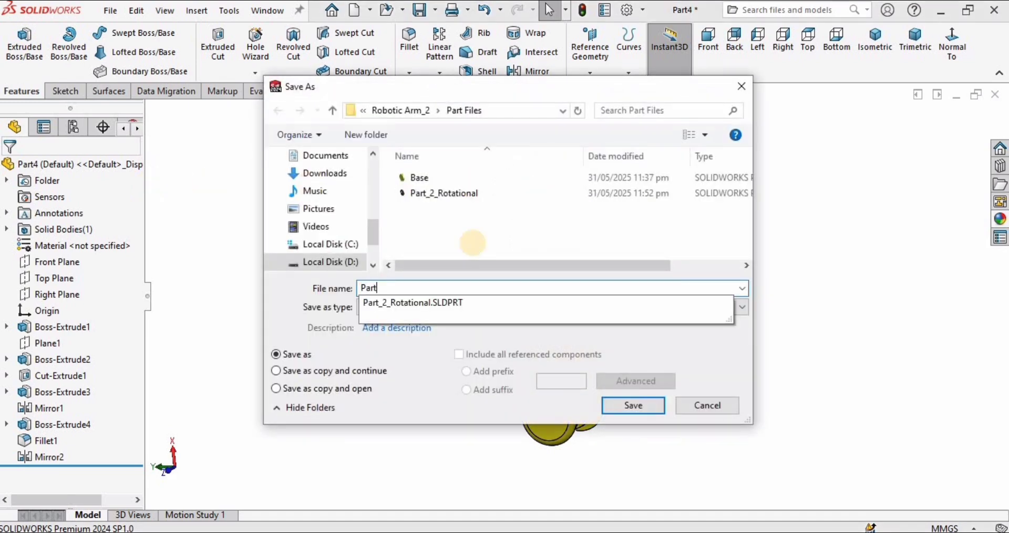
type("_3_Link_1")
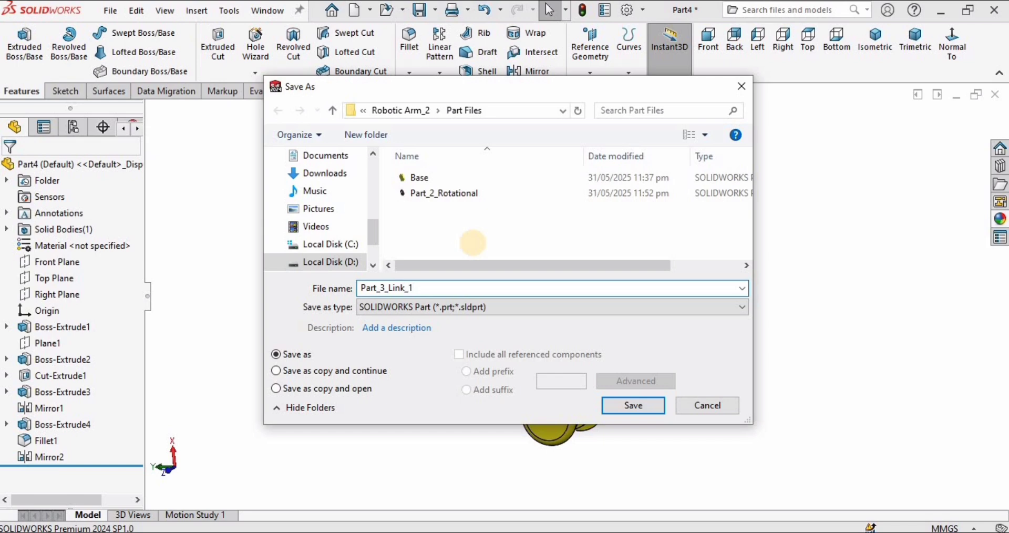
key("Return")
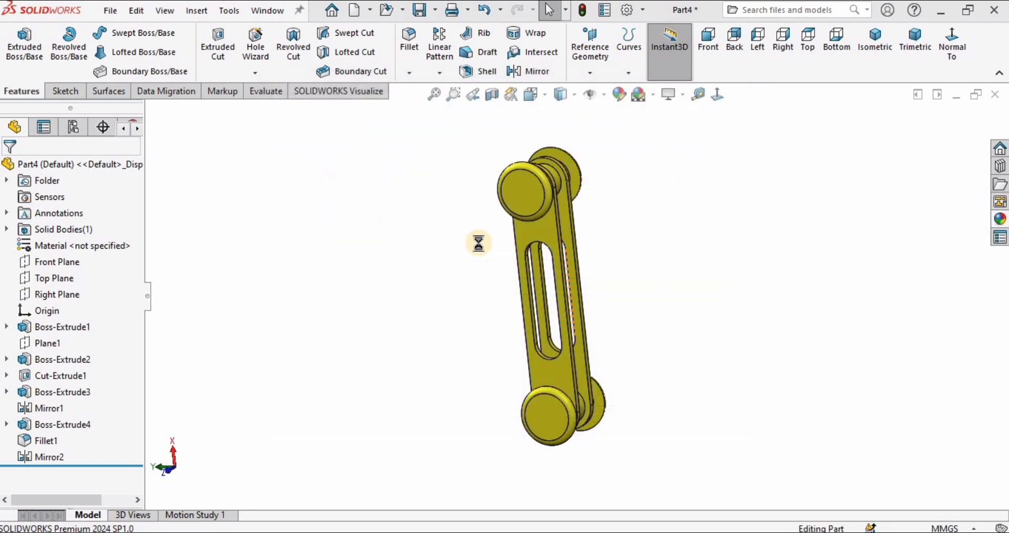